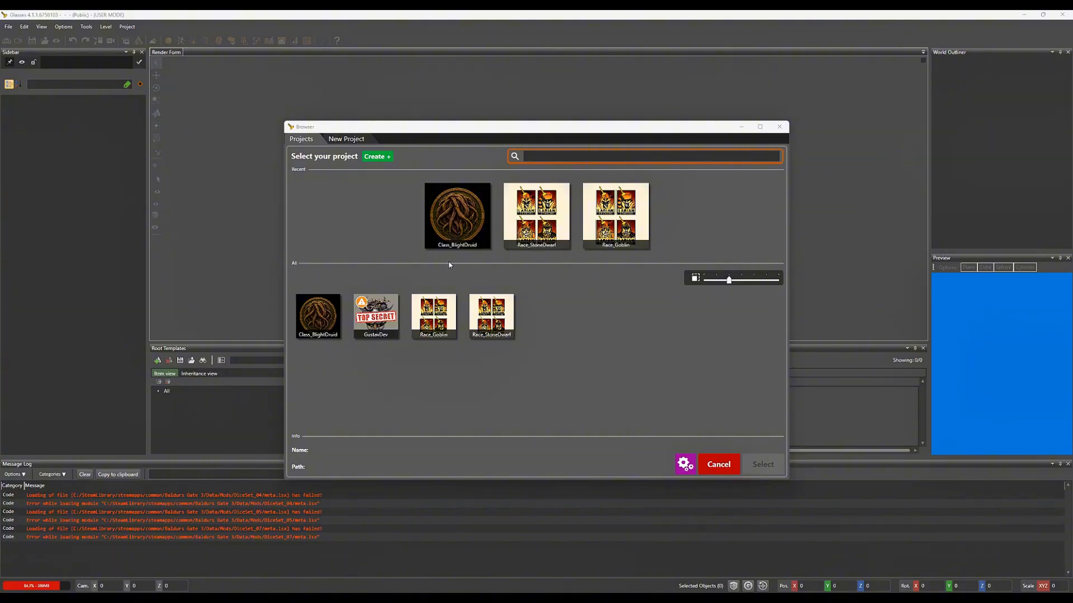
# Create a new mod project named Class_Tutorial
pyautogui.click(375, 157)
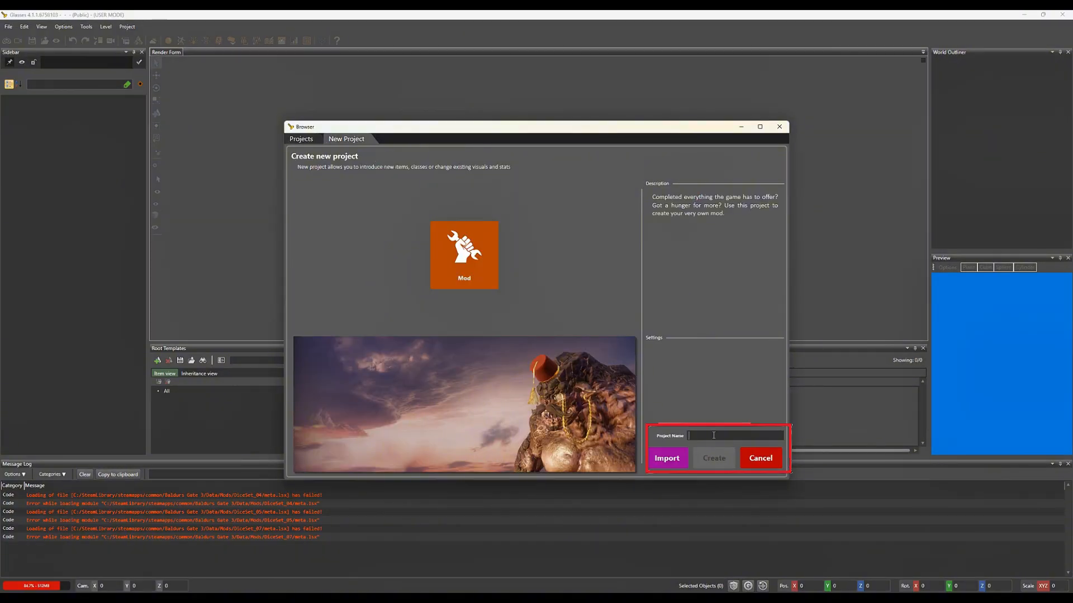
pyautogui.write('Class')
pyautogui.write('_Tur')
pyautogui.write('orial')
pyautogui.click(713, 458)
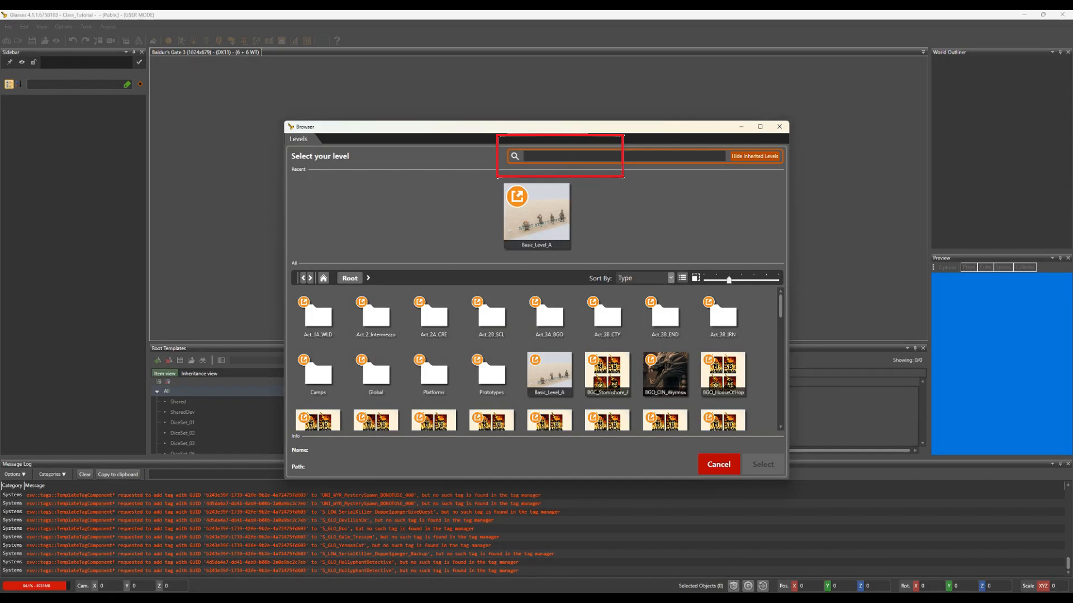
# Find and load the Basic_Level_A level, and open the UUID Object Editor
pyautogui.write('Basic')
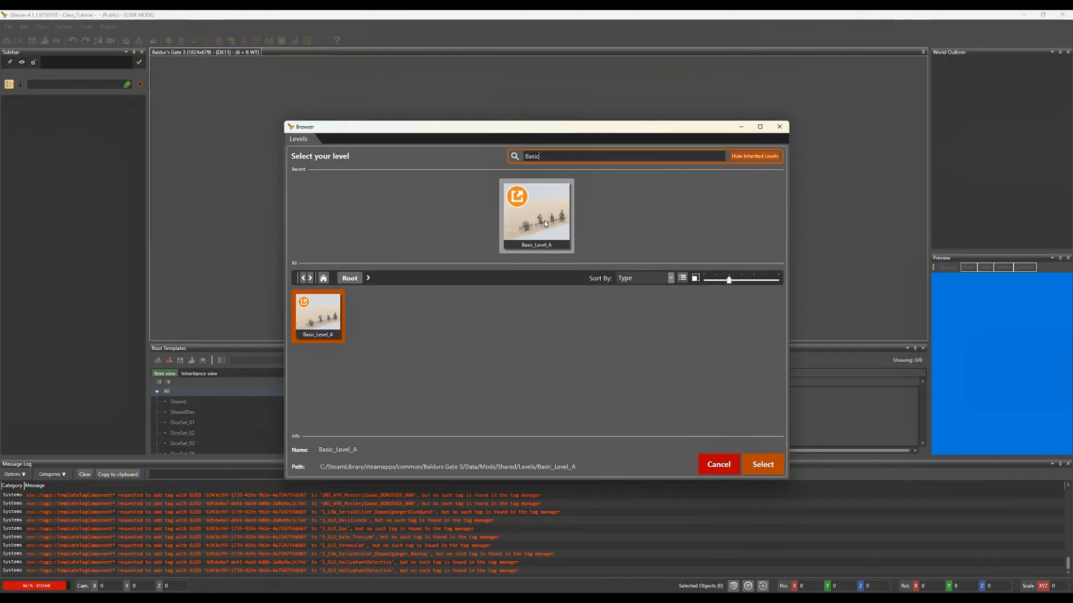
pyautogui.doubleClick(544, 224)
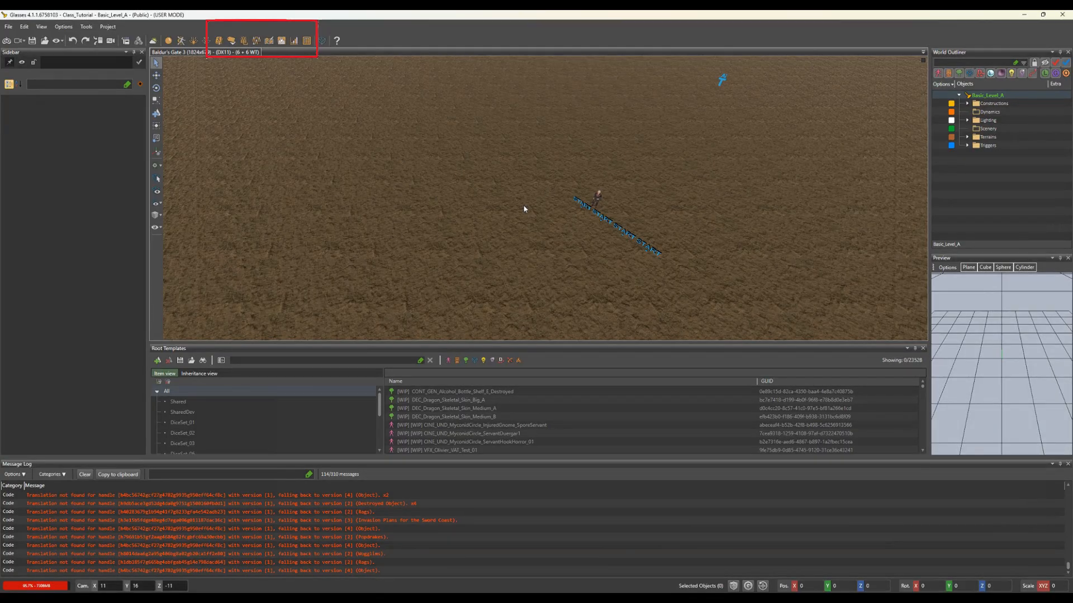
pyautogui.click(307, 43)
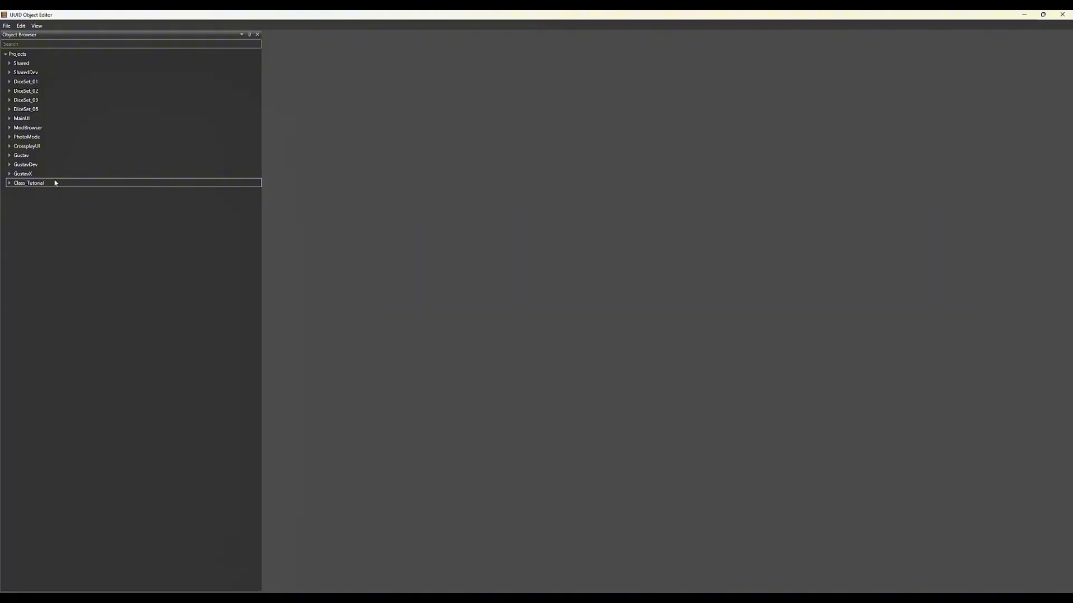
# Add a ClassDescriptions table to the Class_Tutorial project, open it and select its ProgressionTableUUID cell
pyautogui.click(9, 183)
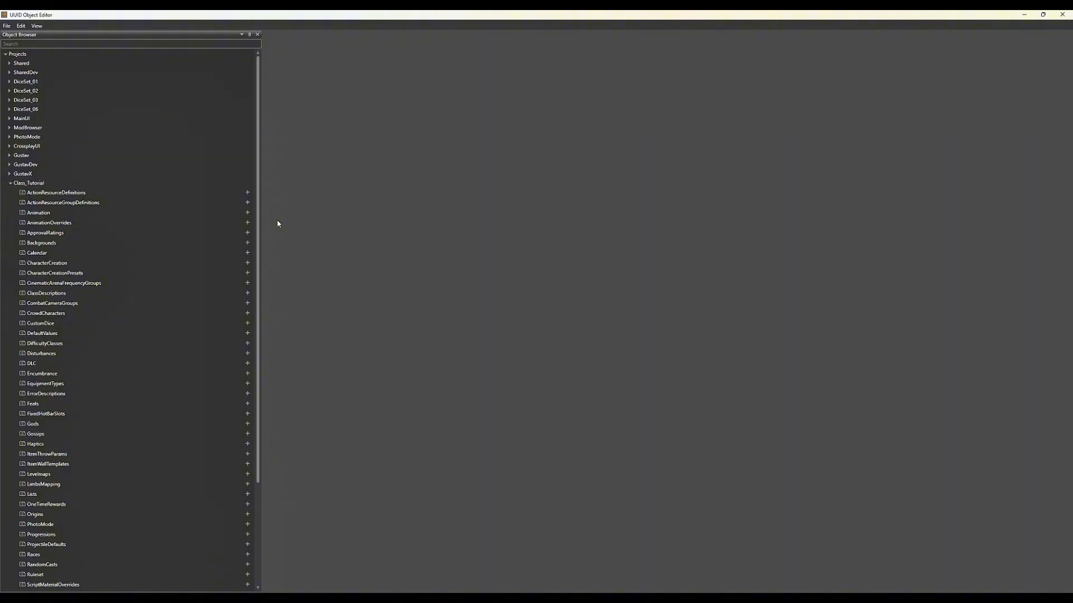
pyautogui.click(194, 293)
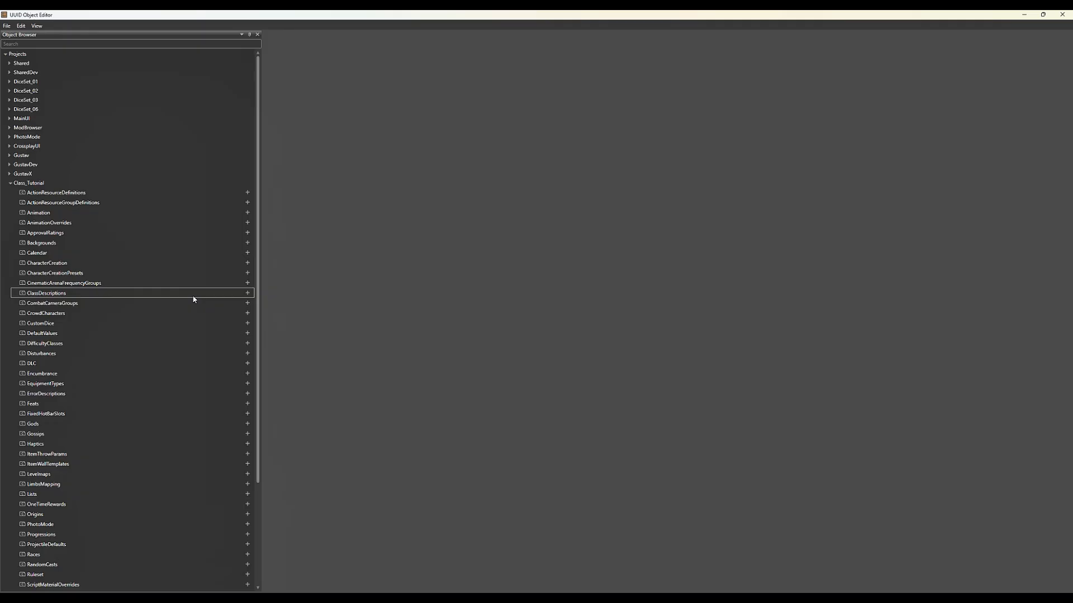
pyautogui.click(257, 297)
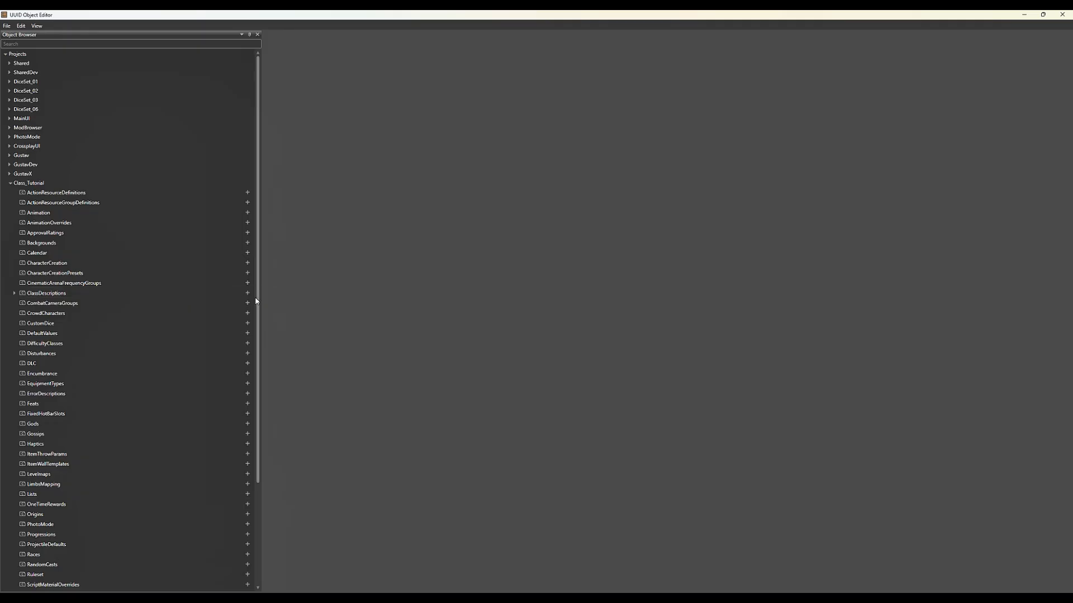
pyautogui.click(14, 293)
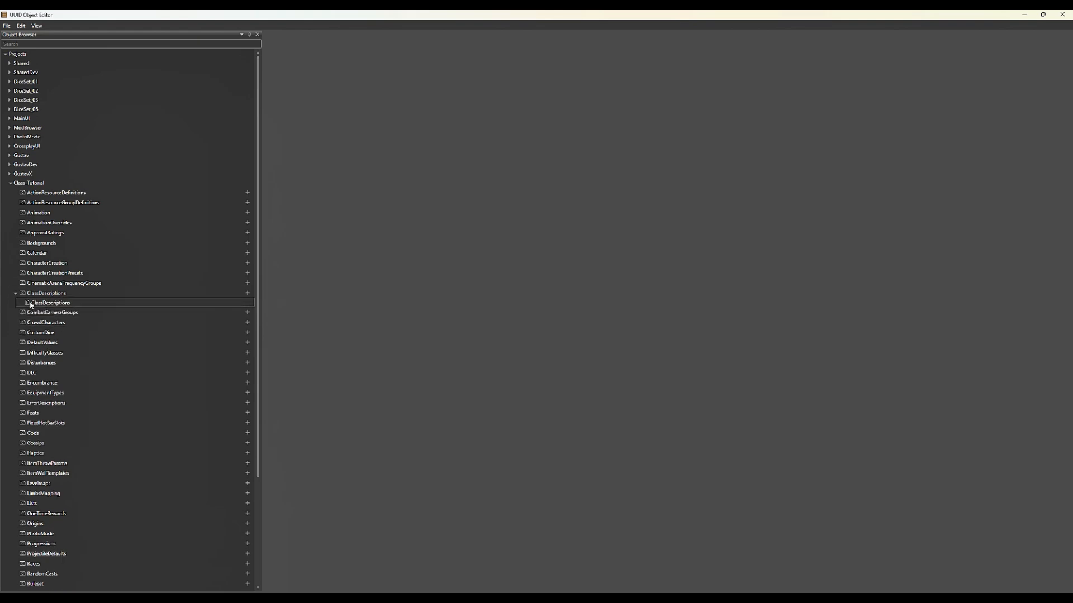
pyautogui.doubleClick(31, 303)
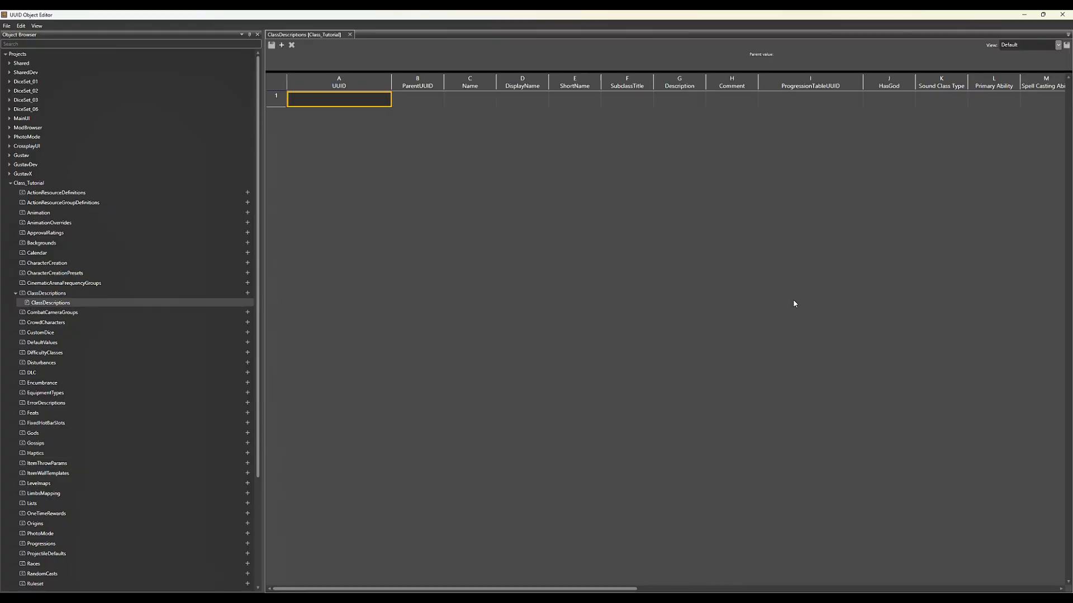
pyautogui.moveTo(603, 588)
pyautogui.mouseDown()
pyautogui.moveTo(1025, 589)
pyautogui.moveTo(604, 589)
pyautogui.mouseUp()
pyautogui.click(810, 99)
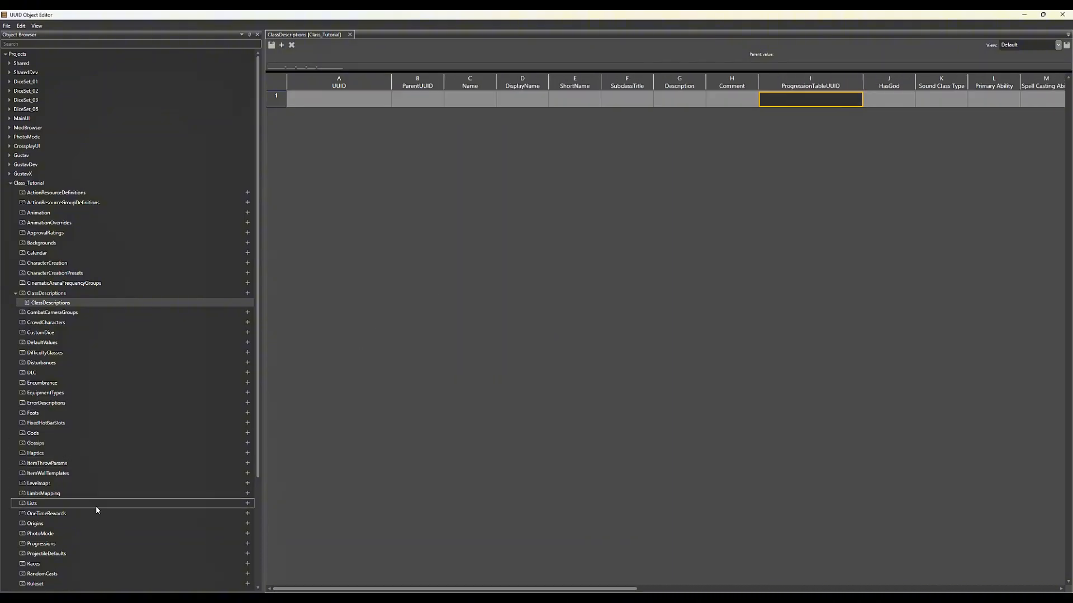
# Add a Progressions table to the Progressions category of Class_Tutorial and open it
pyautogui.click(248, 545)
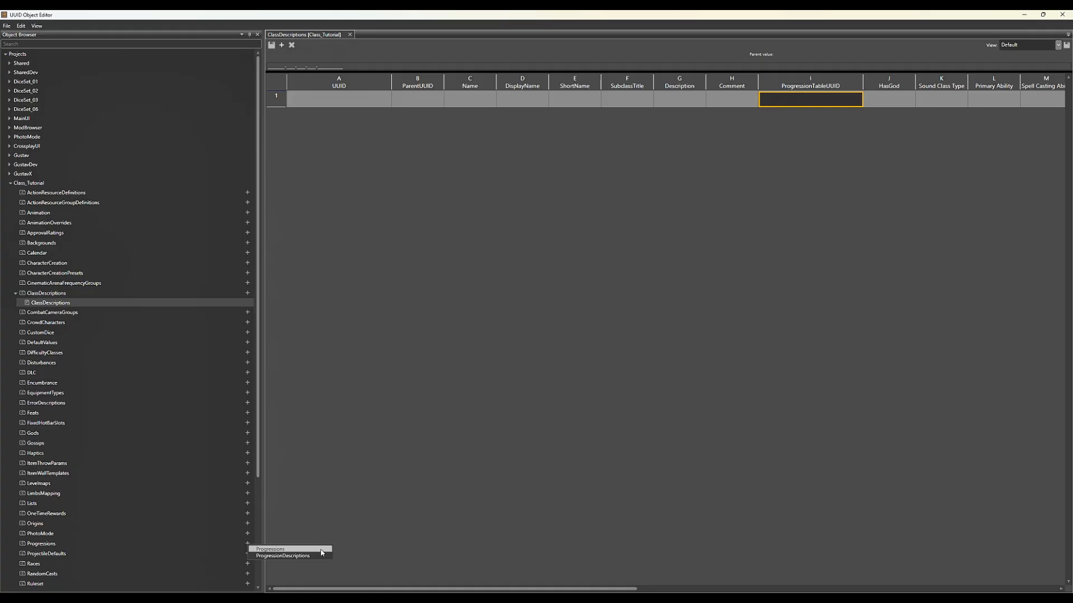
pyautogui.click(321, 550)
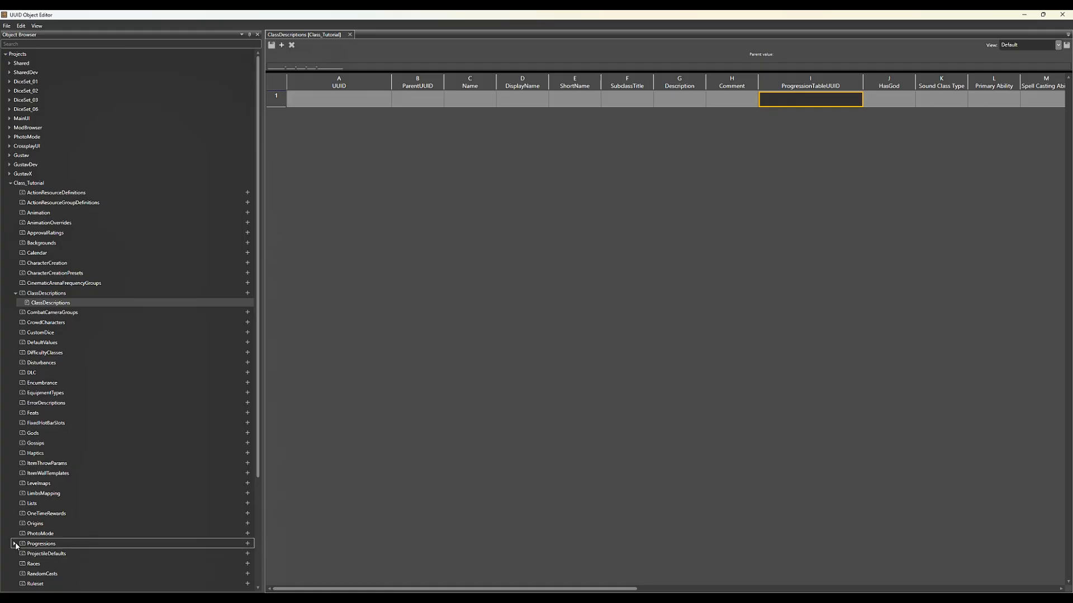
pyautogui.click(16, 544)
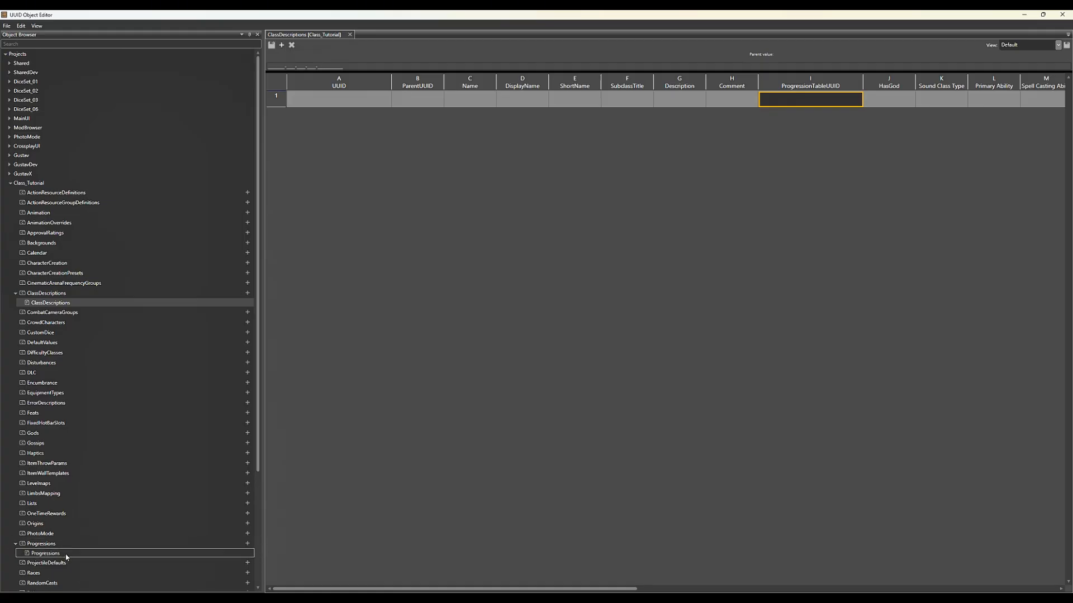
pyautogui.doubleClick(65, 554)
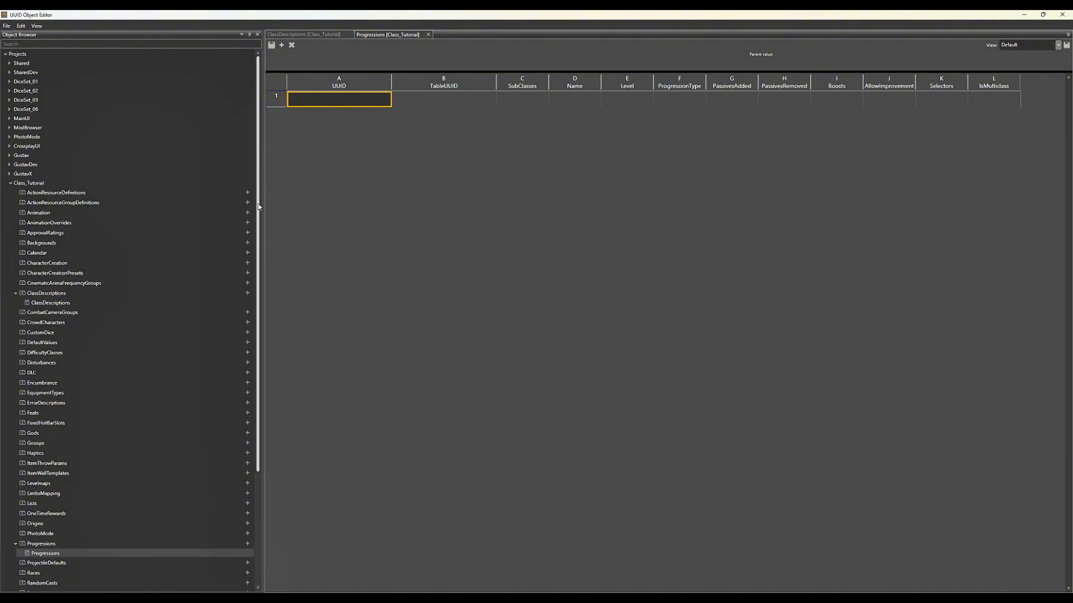
# Add a SpellLists table to the Lists category of Class_Tutorial and open it
pyautogui.moveTo(259, 207); pyautogui.dragTo(261, 339)
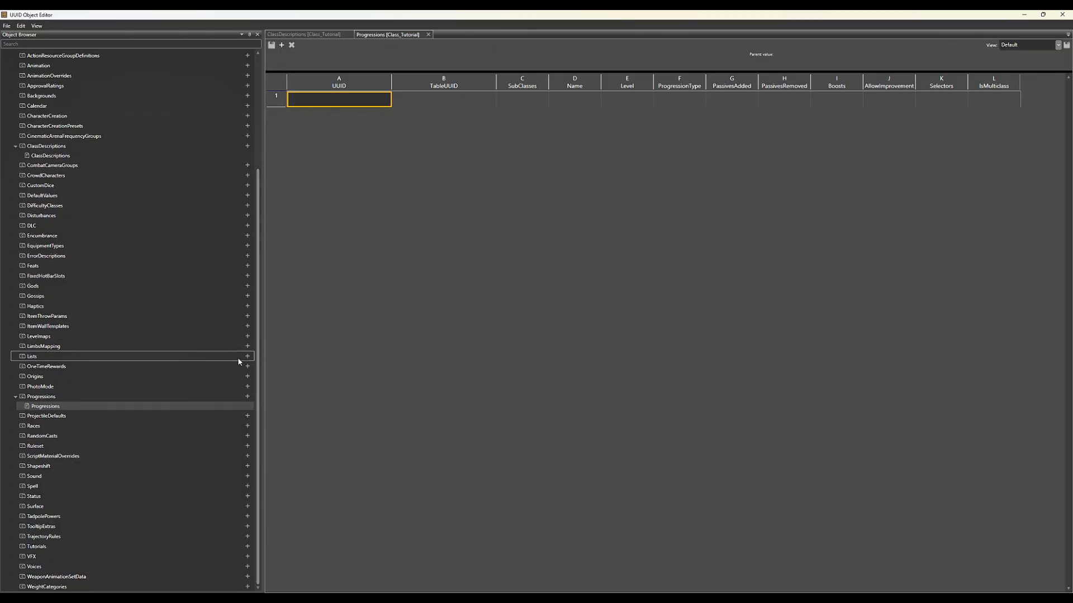
pyautogui.click(247, 357)
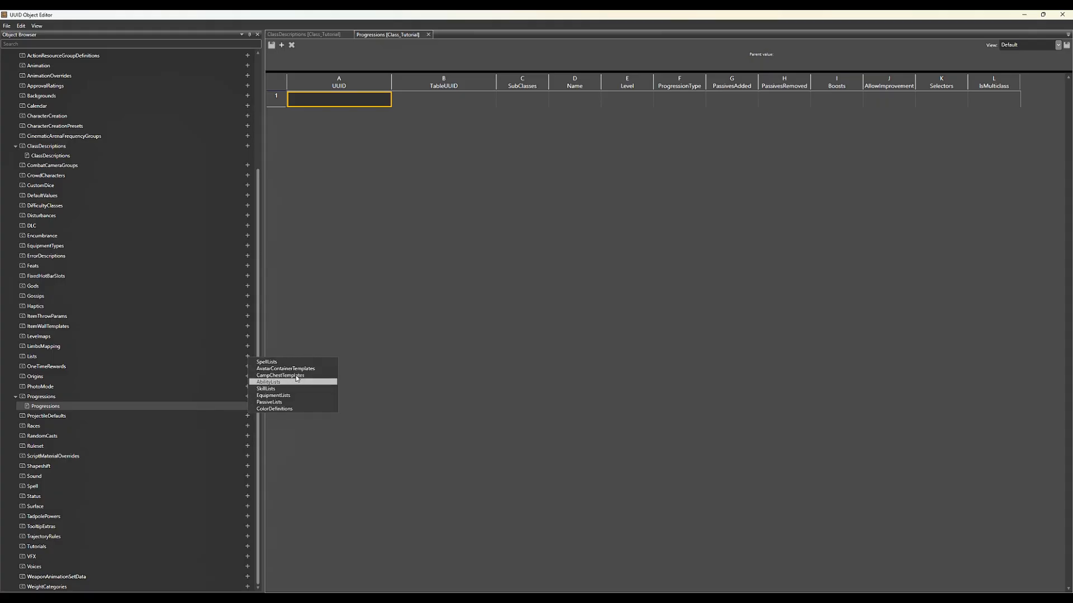
pyautogui.click(308, 364)
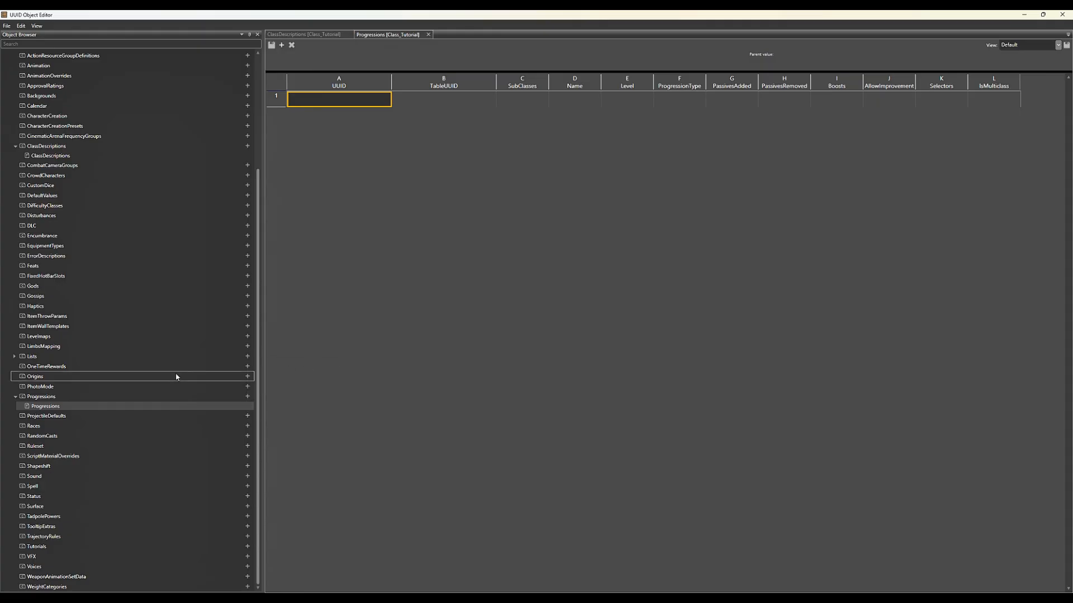
pyautogui.click(50, 367)
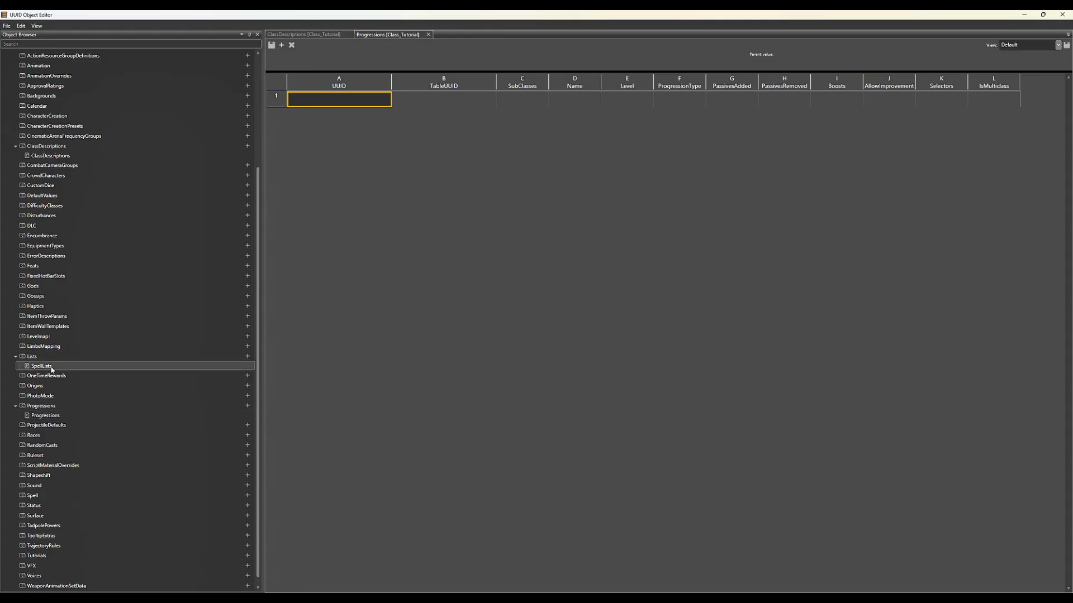
pyautogui.doubleClick(51, 369)
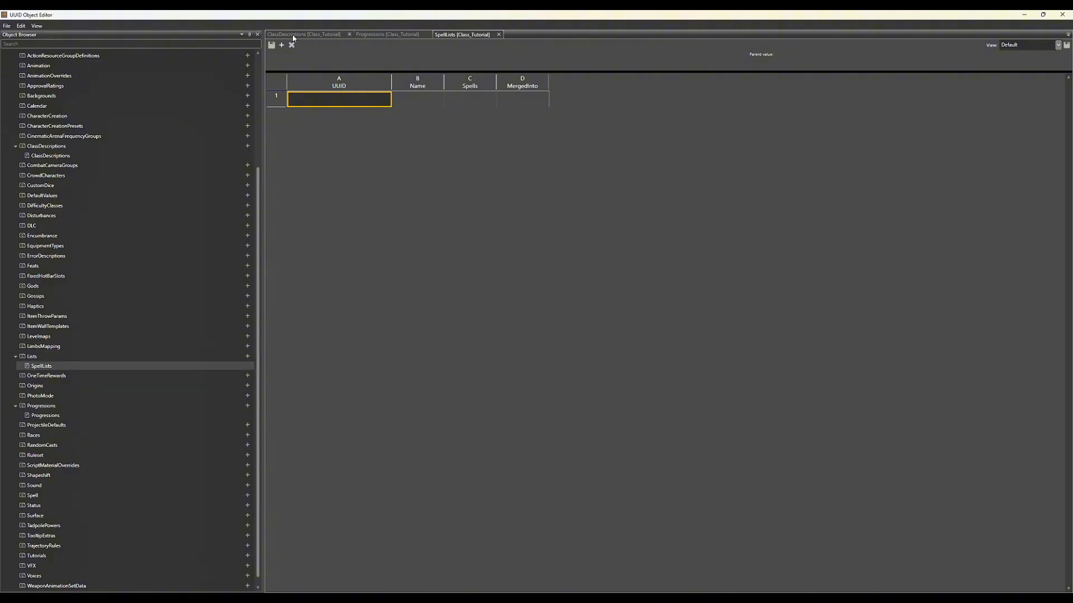
# Review the project's Progressions and ClassDescriptions tables, and open the Shared project's ClassDescriptions table
pyautogui.click(388, 35)
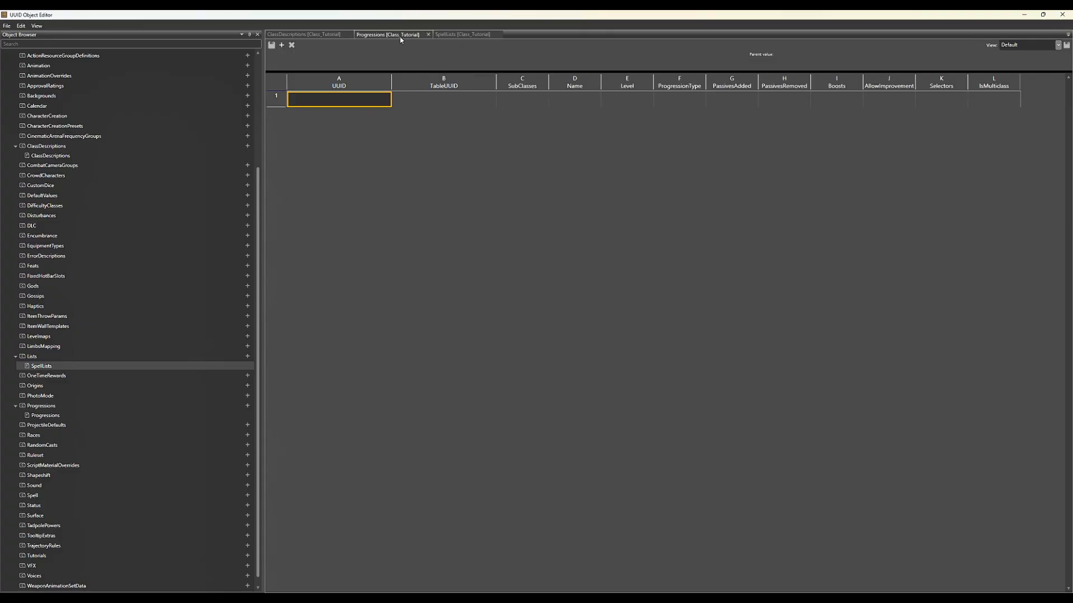
pyautogui.click(321, 36)
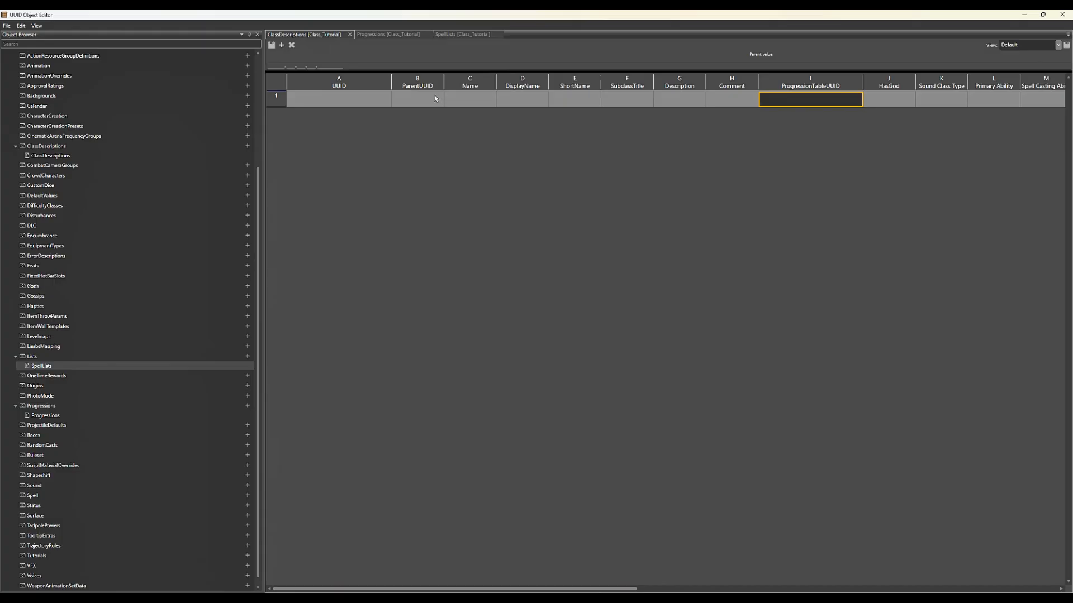
pyautogui.scroll(5, 217, 179)
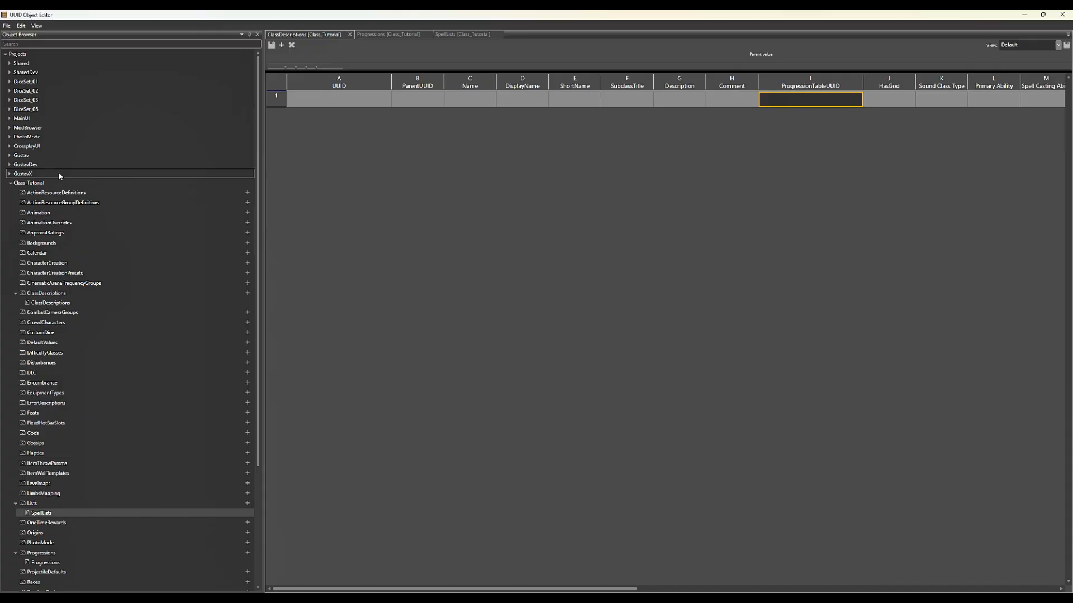
pyautogui.click(9, 63)
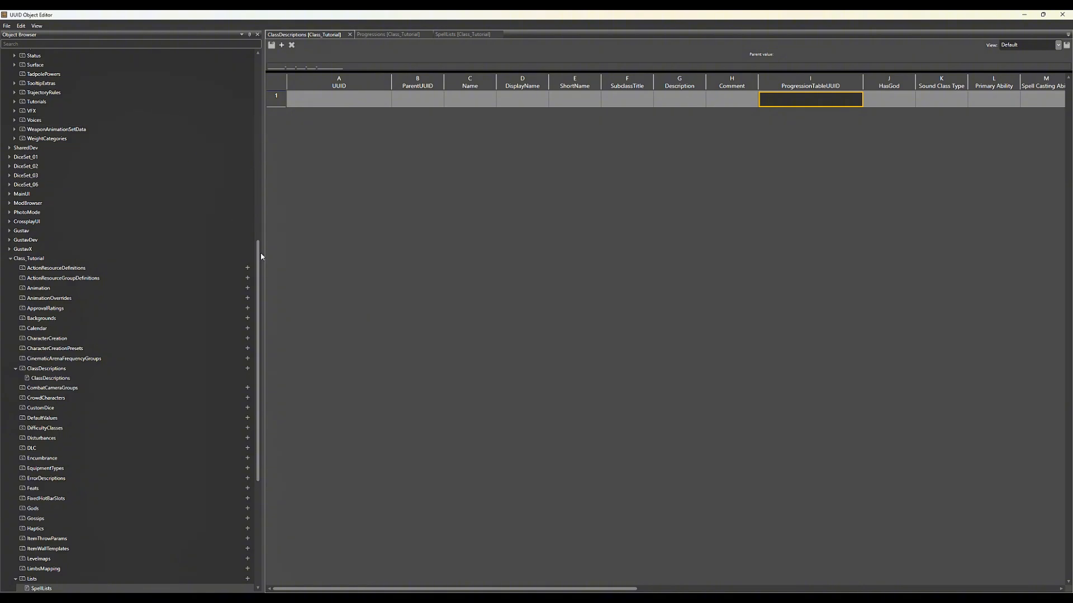
pyautogui.moveTo(261, 256); pyautogui.dragTo(261, 27)
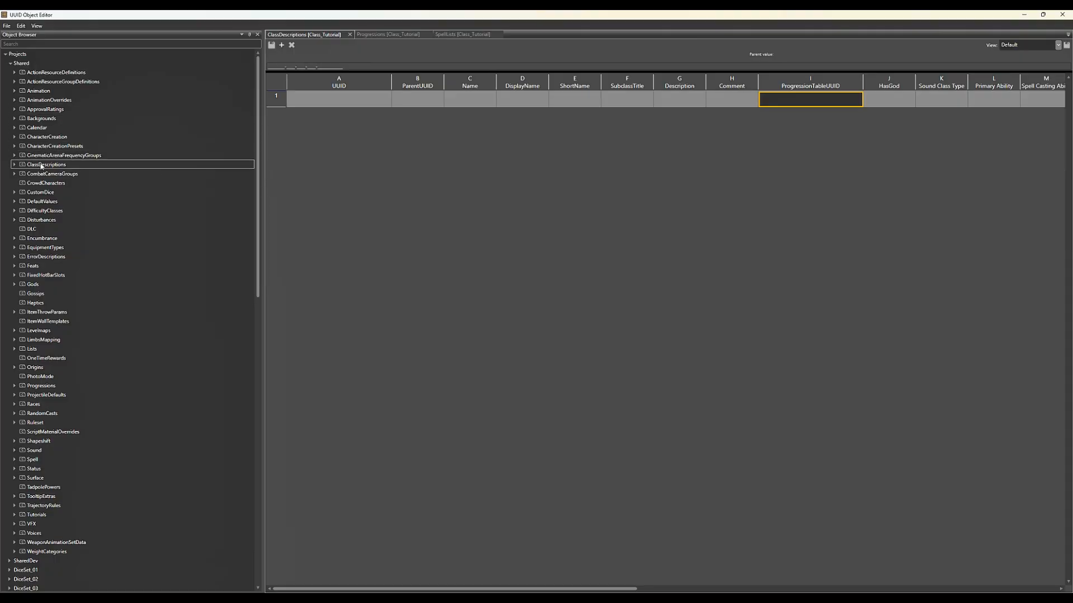
pyautogui.click(15, 165)
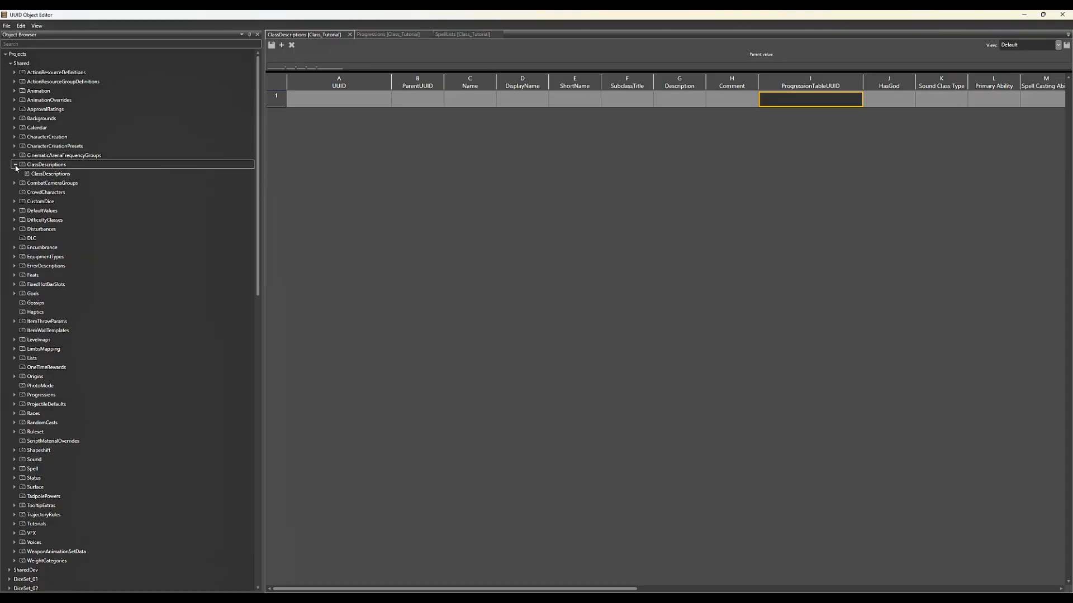
pyautogui.doubleClick(45, 173)
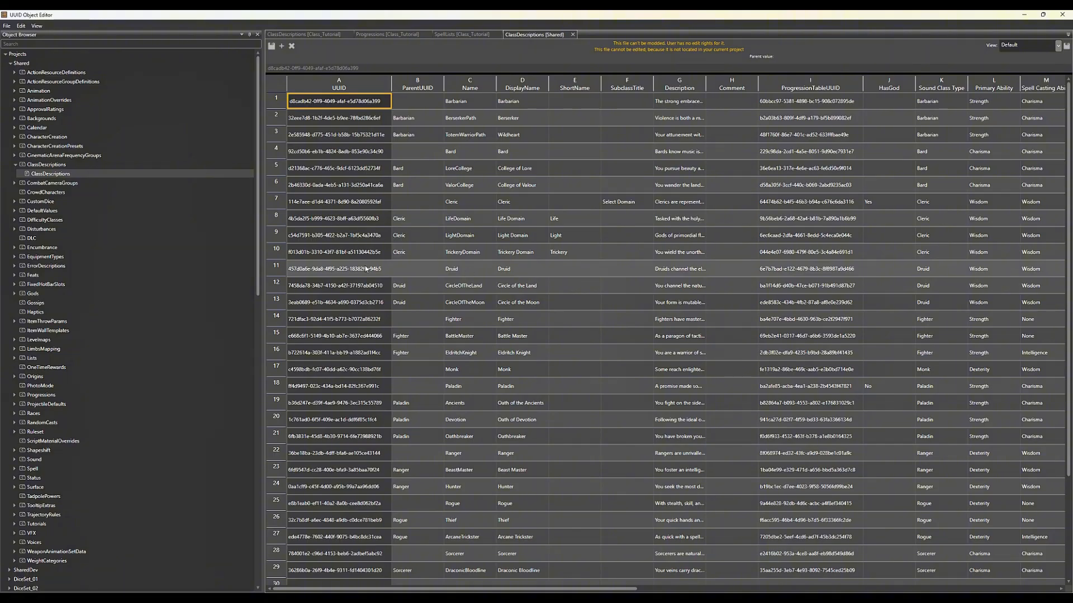
# Copy the Druid and CircleOfTheLand rows from the Shared ClassDescriptions table into the Class_Tutorial ClassDescriptions table
pyautogui.click(276, 269)
pyautogui.keyDown('shift'); pyautogui.click(276, 286); pyautogui.keyUp('shift')
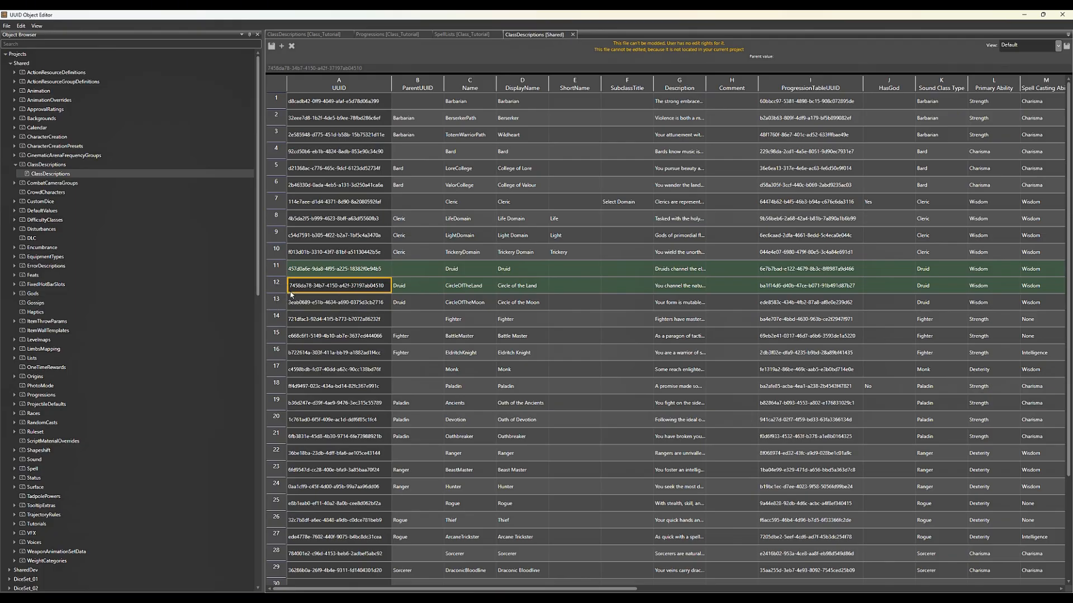
pyautogui.click(313, 35)
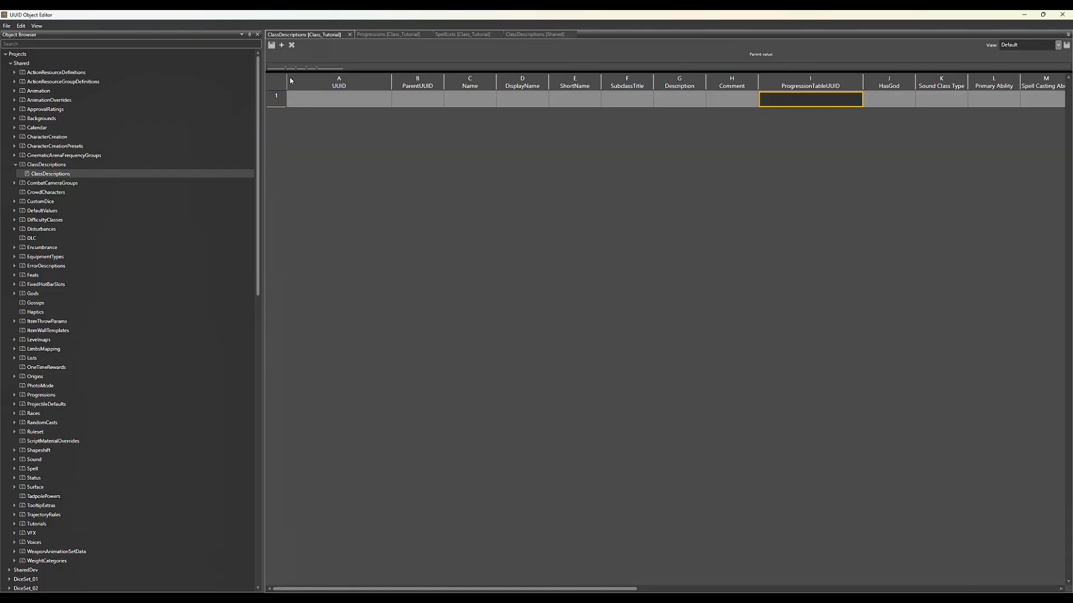
pyautogui.rightClick(276, 98)
pyautogui.click(293, 141)
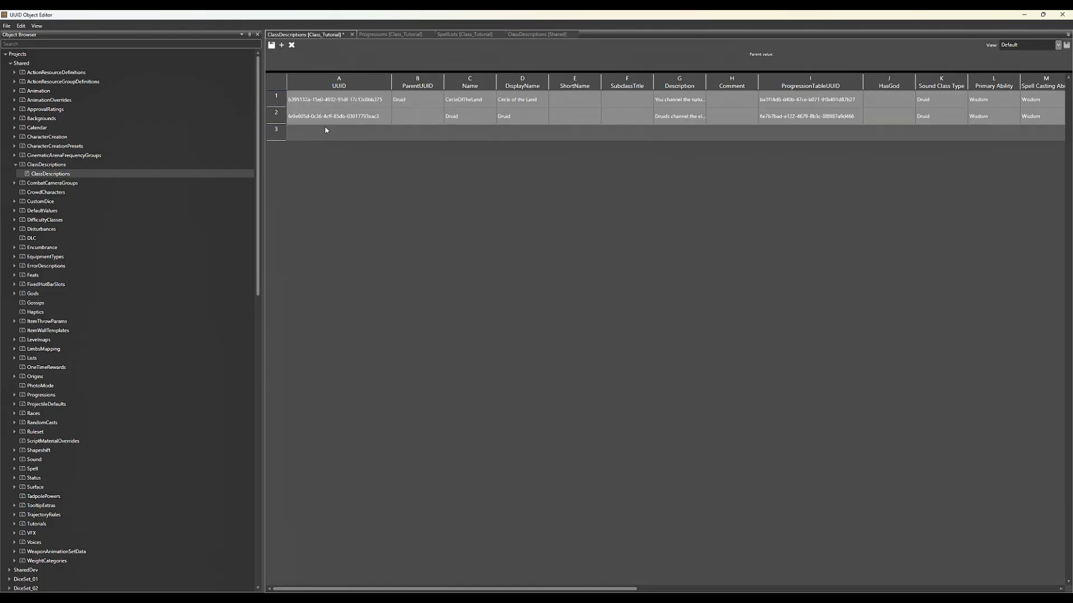
# Compare the pasted rows with the Shared table, and move the Druid row above the CircleOfTheLand row
pyautogui.click(472, 133)
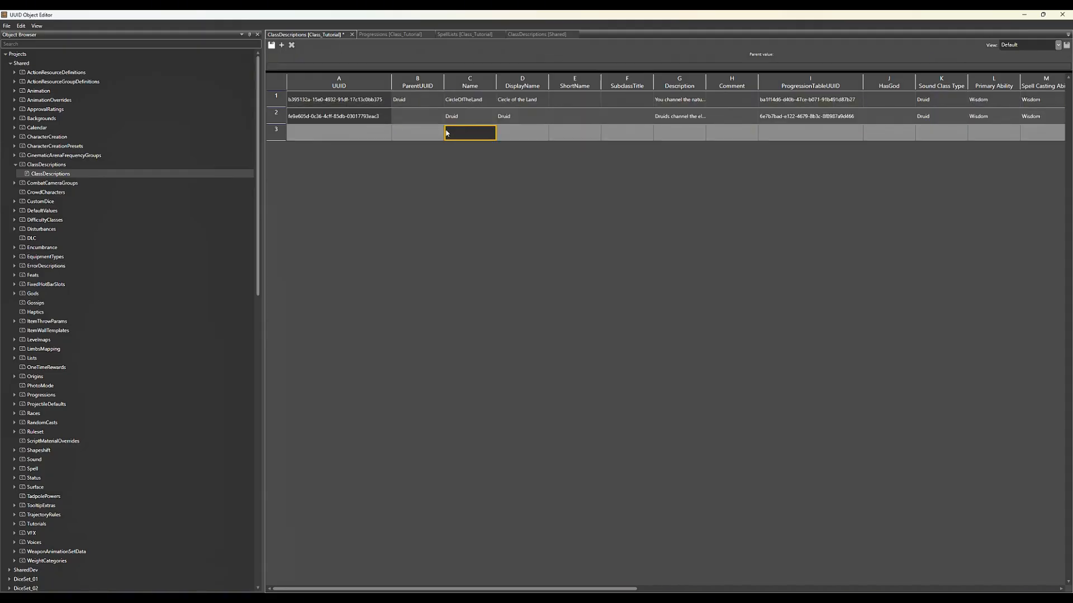
pyautogui.click(353, 82)
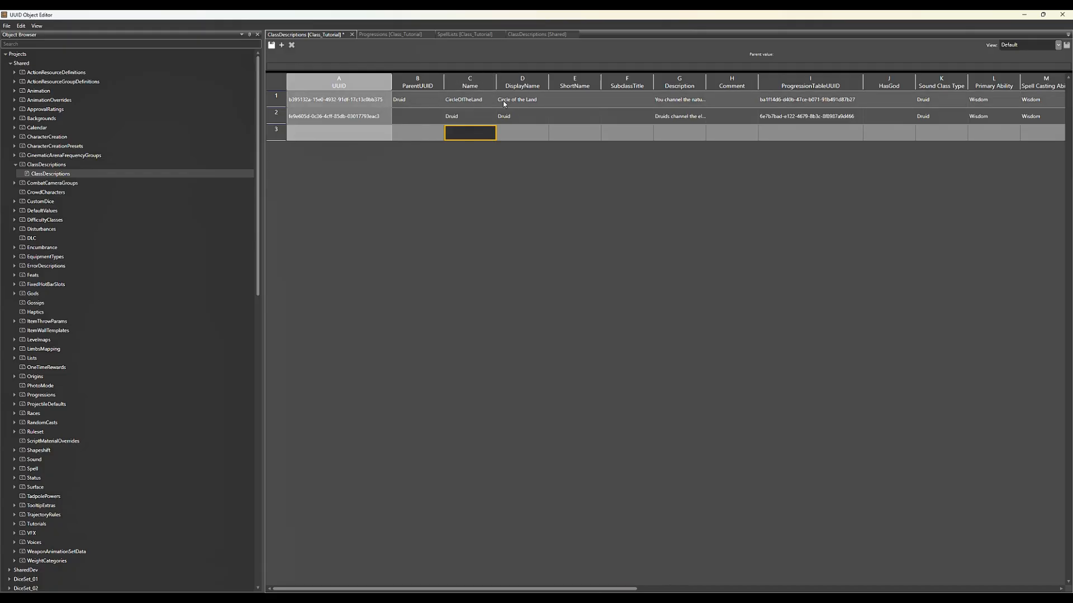
pyautogui.click(525, 35)
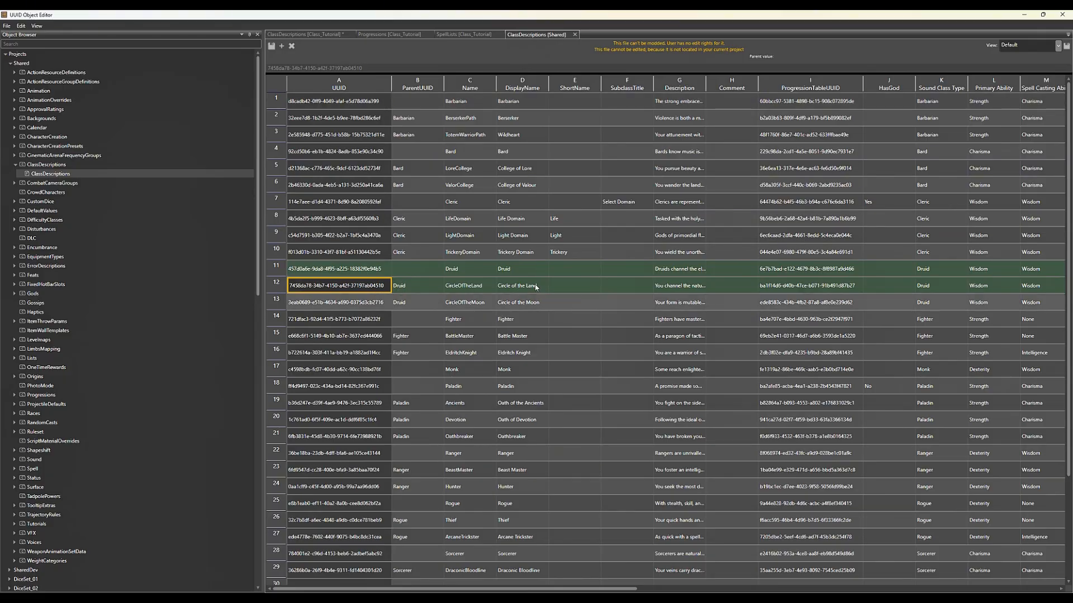
pyautogui.click(313, 34)
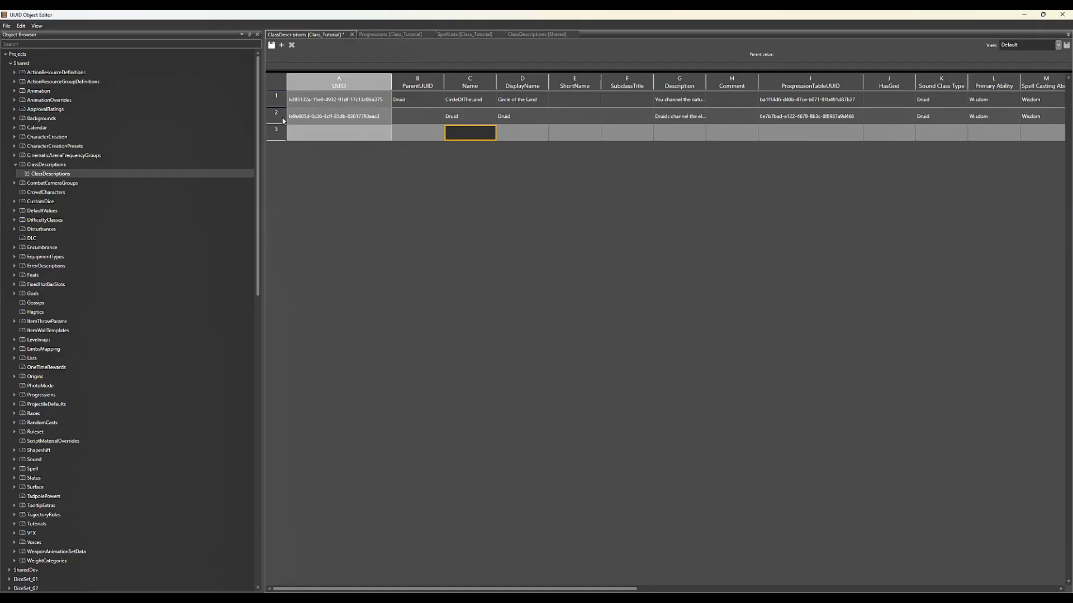
pyautogui.click(280, 118)
pyautogui.moveTo(281, 118); pyautogui.dragTo(281, 99)
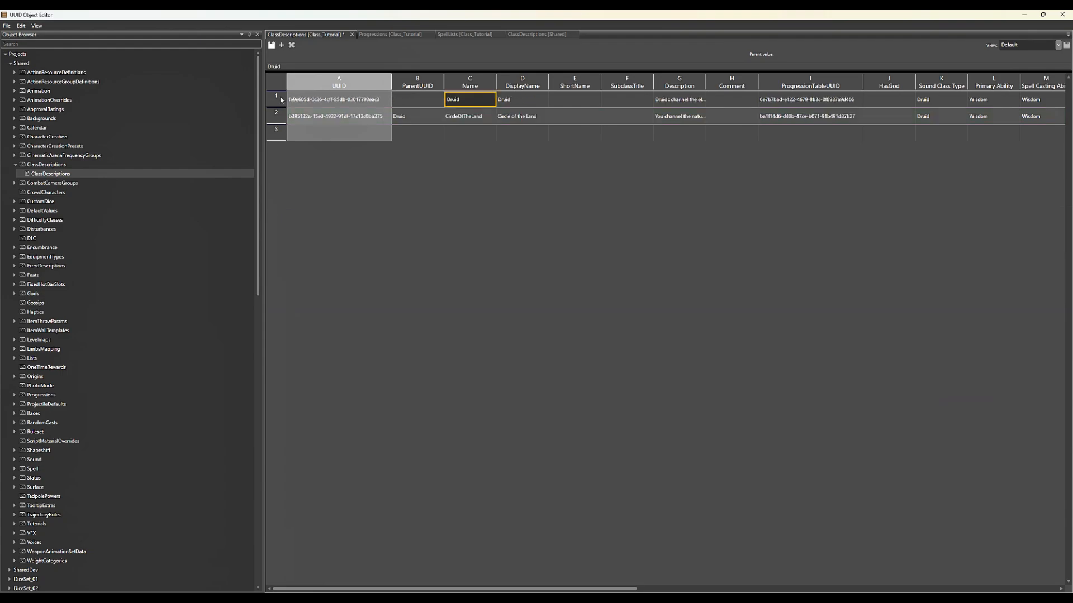
# Regenerate the UUID of the Druid row in the Class_Tutorial ClassDescriptions table
pyautogui.click(422, 99)
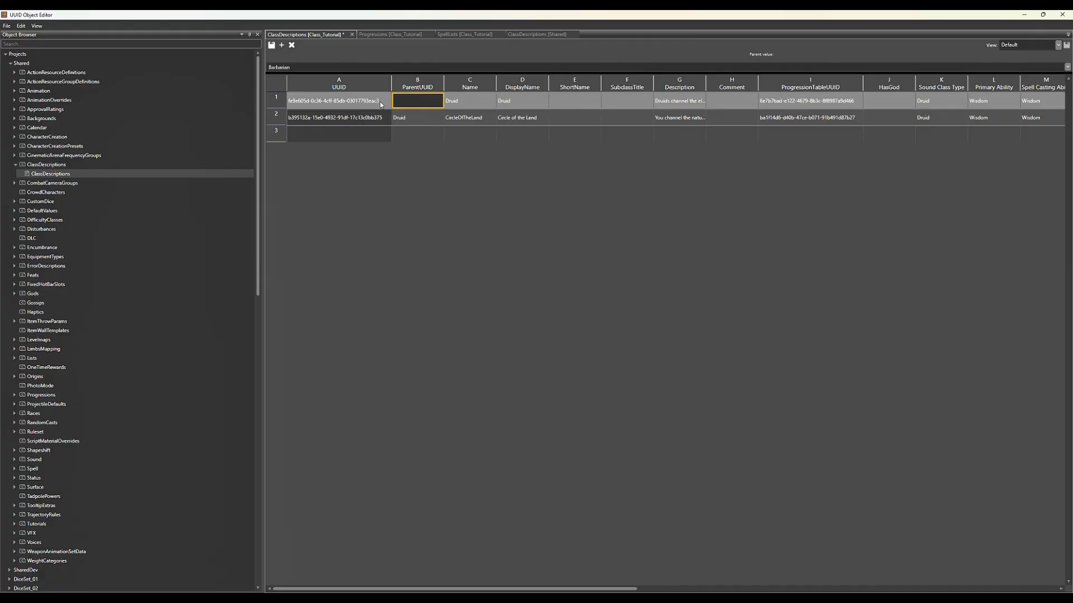
pyautogui.rightClick(380, 102)
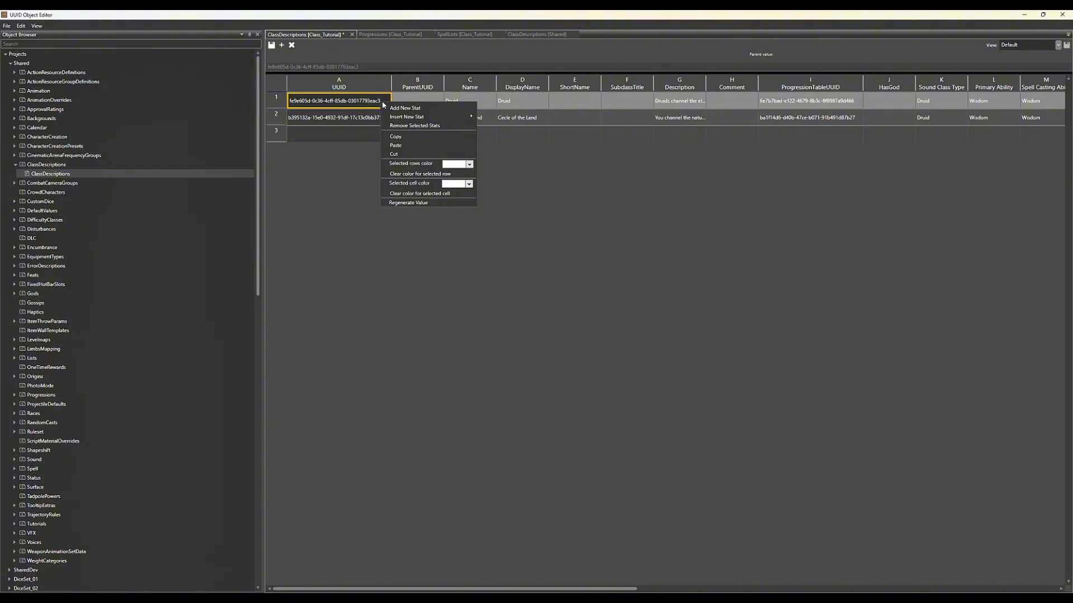
pyautogui.click(458, 203)
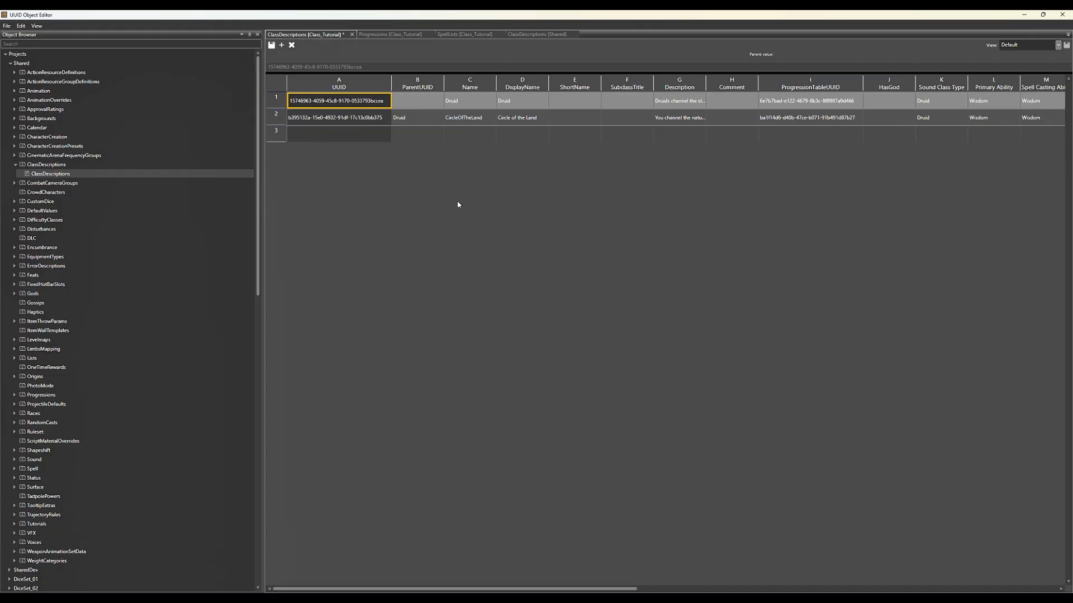
# Review the ParentUUID of both rows and the Druid row's fields from Name through Sound Class Type
pyautogui.click(421, 99)
pyautogui.click(431, 118)
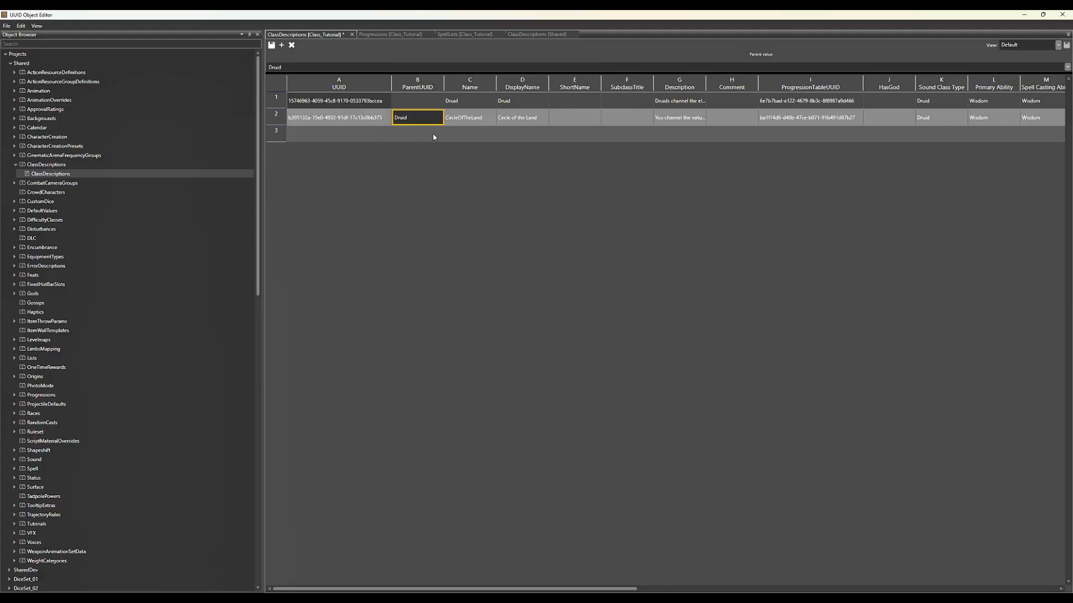
pyautogui.press('Right')
pyautogui.press('Up')
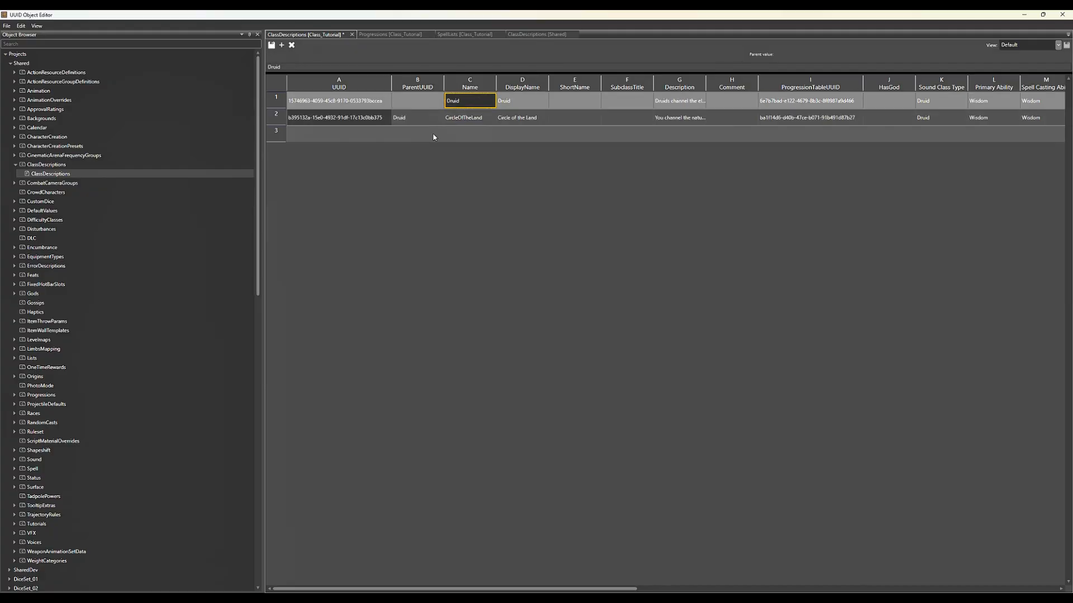
pyautogui.press('Right')
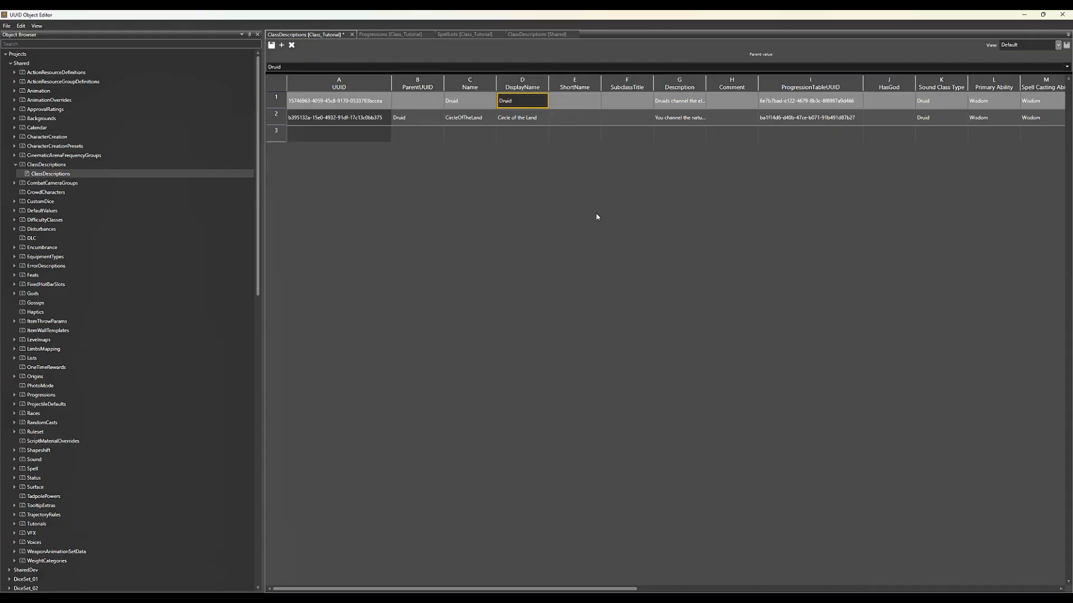
pyautogui.press('Right')
pyautogui.press('Right')
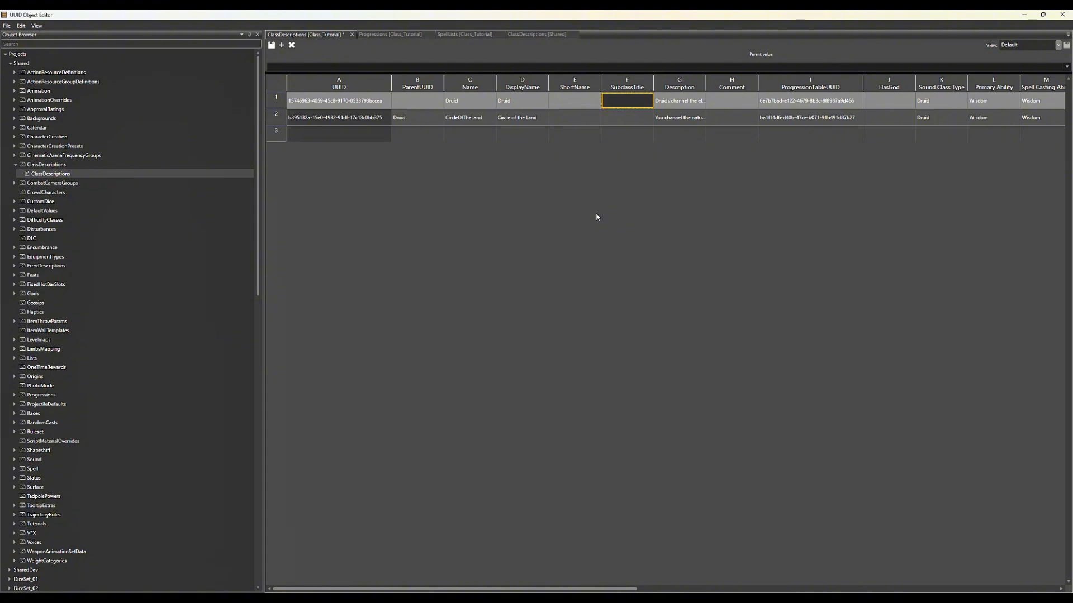
pyautogui.press('Right')
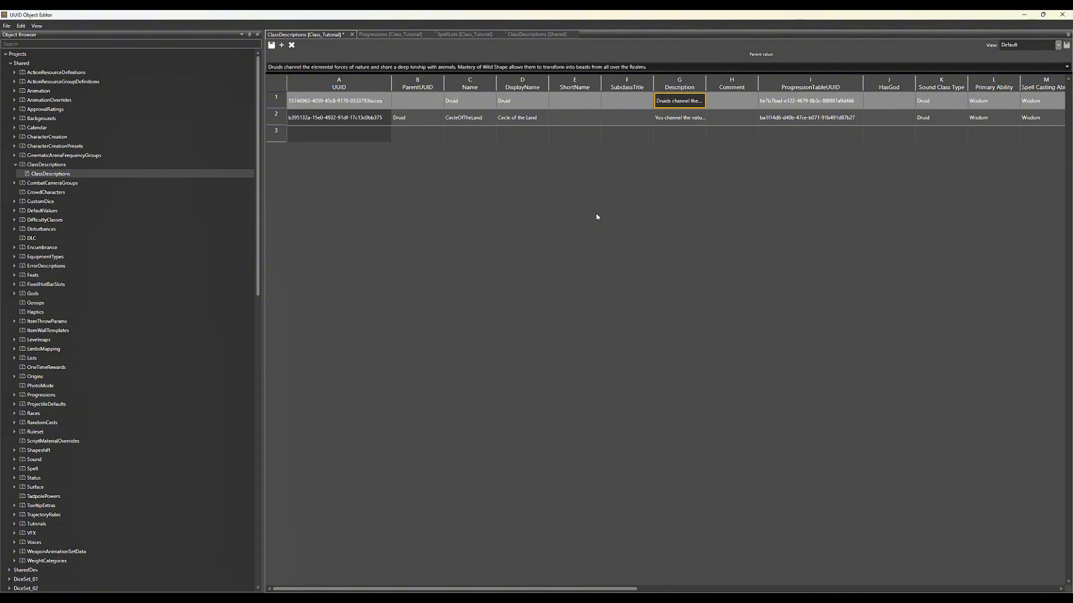
pyautogui.press('Right')
pyautogui.press('Right')
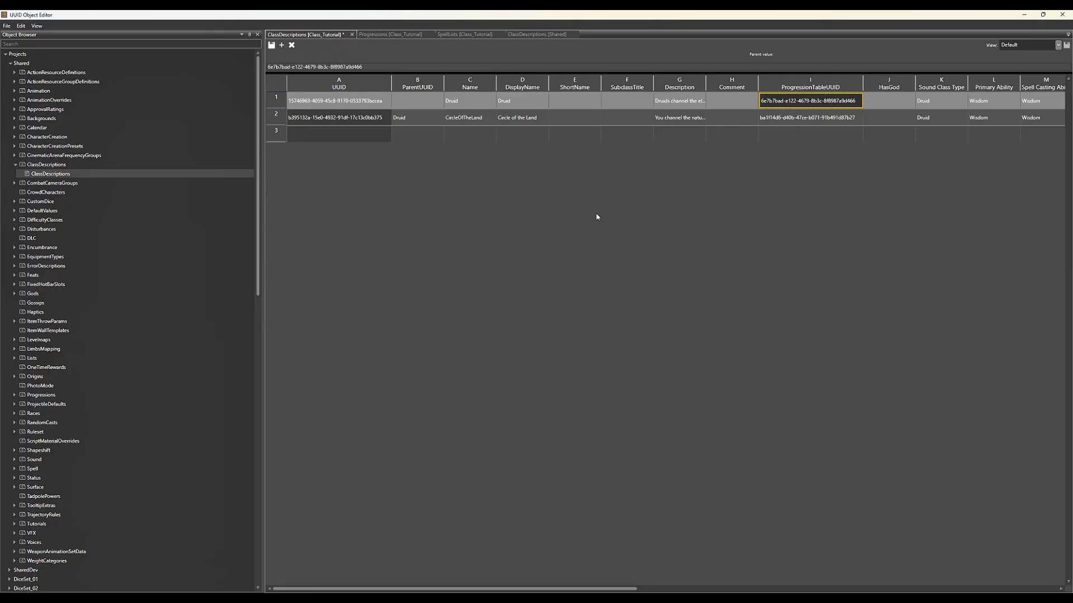
pyautogui.press('Right')
pyautogui.press('Right')
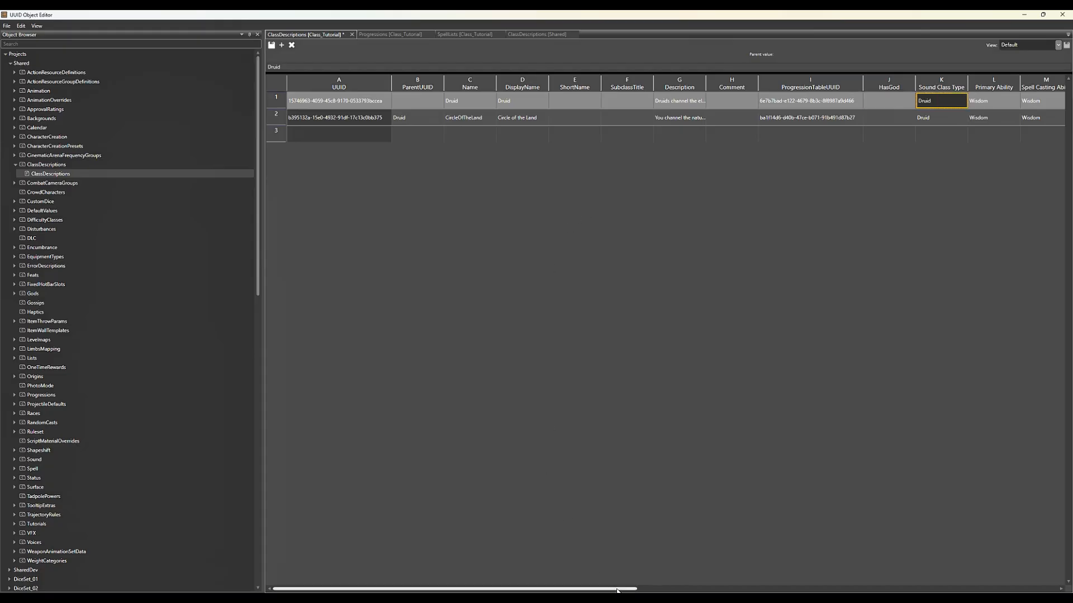
# Examine the Druid row's ability, Learning Strategy, spell preparation and learning, Tags and ClassEquipment fields
pyautogui.moveTo(618, 590); pyautogui.dragTo(817, 589)
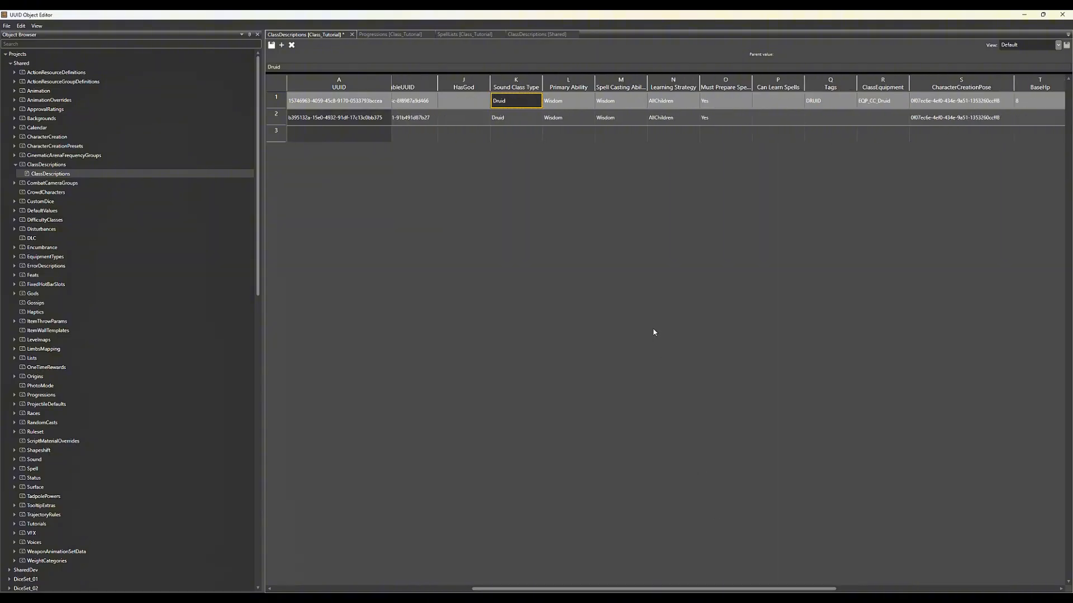
pyautogui.press('Right')
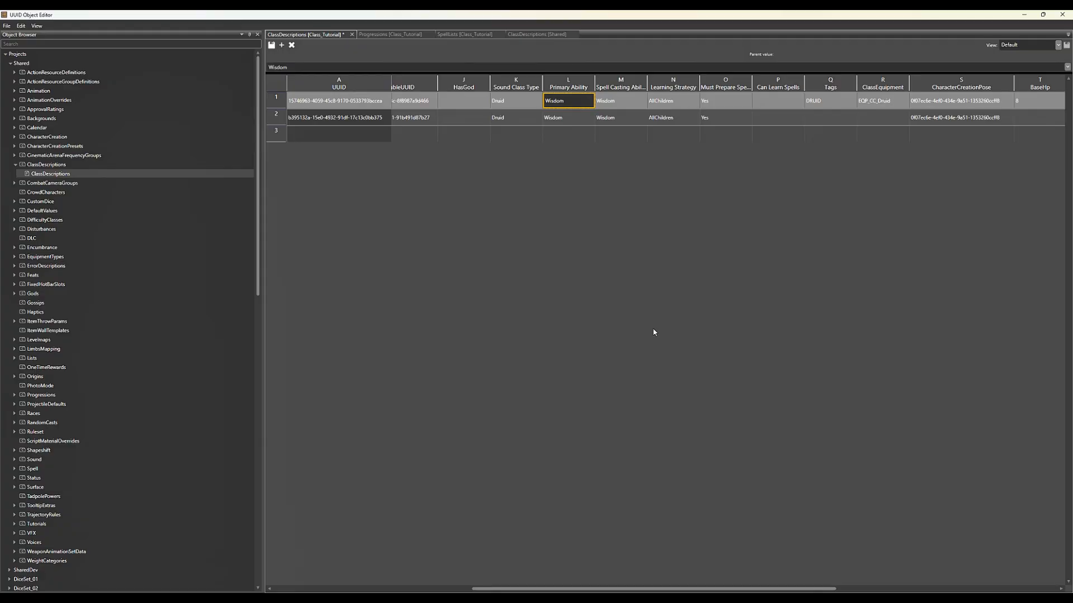
pyautogui.press('Right')
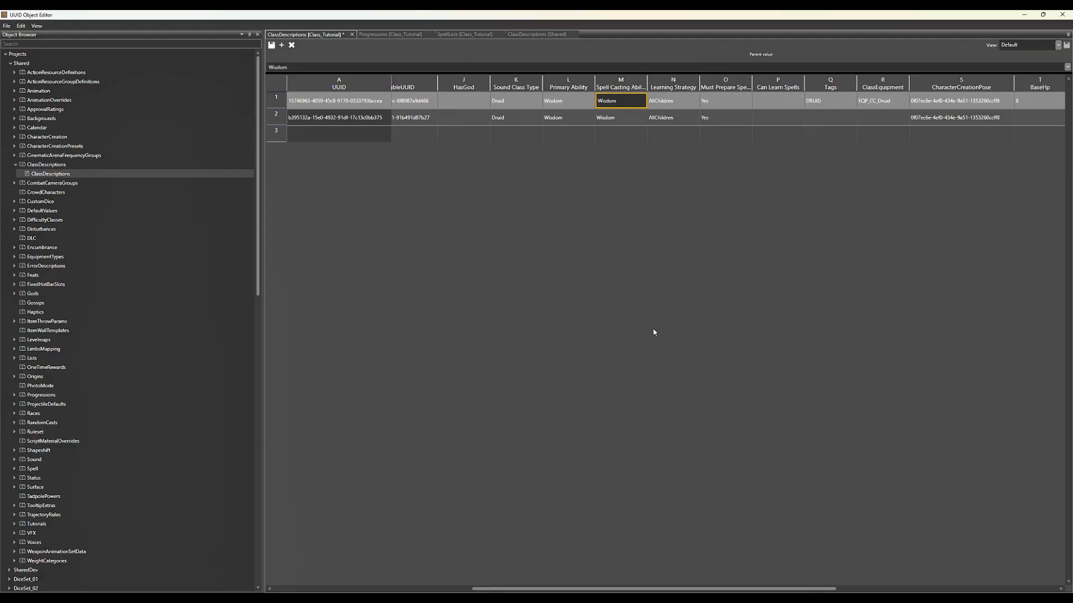
pyautogui.press('Right')
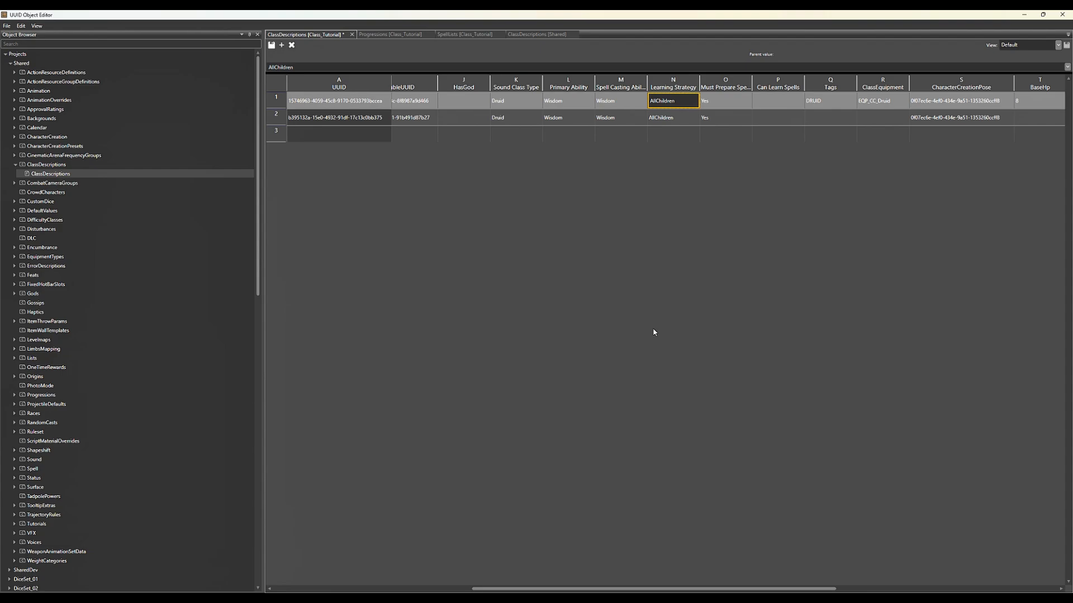
pyautogui.press('Right')
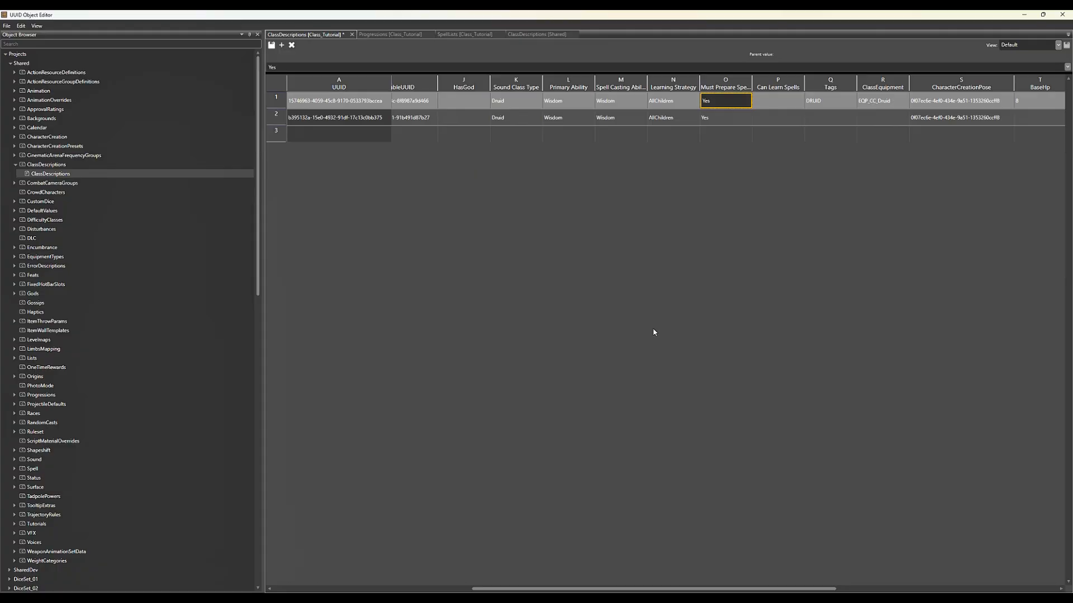
pyautogui.press('Right')
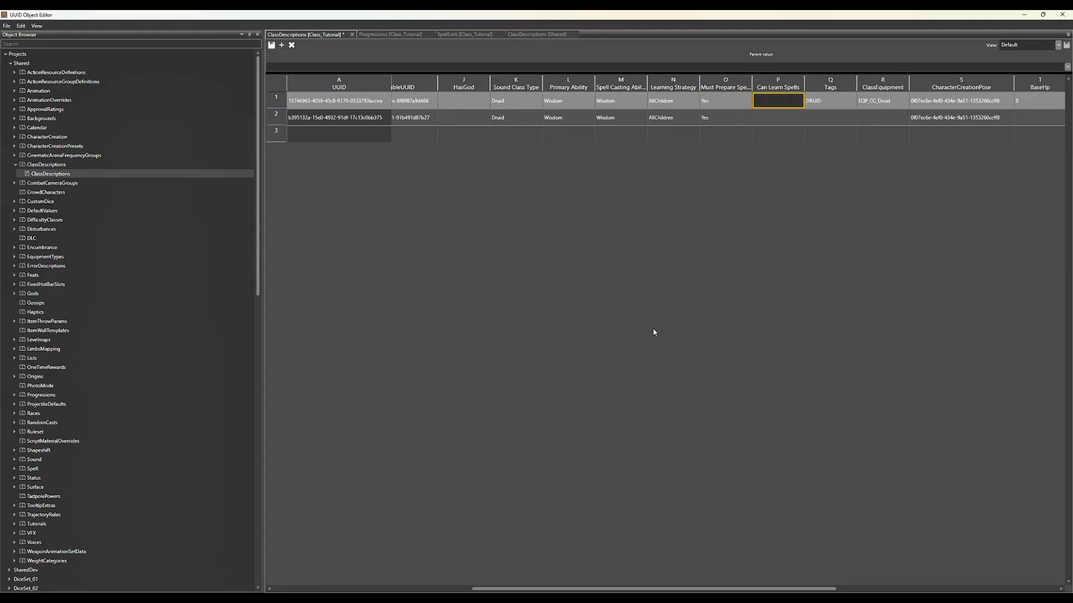
pyautogui.press('Right')
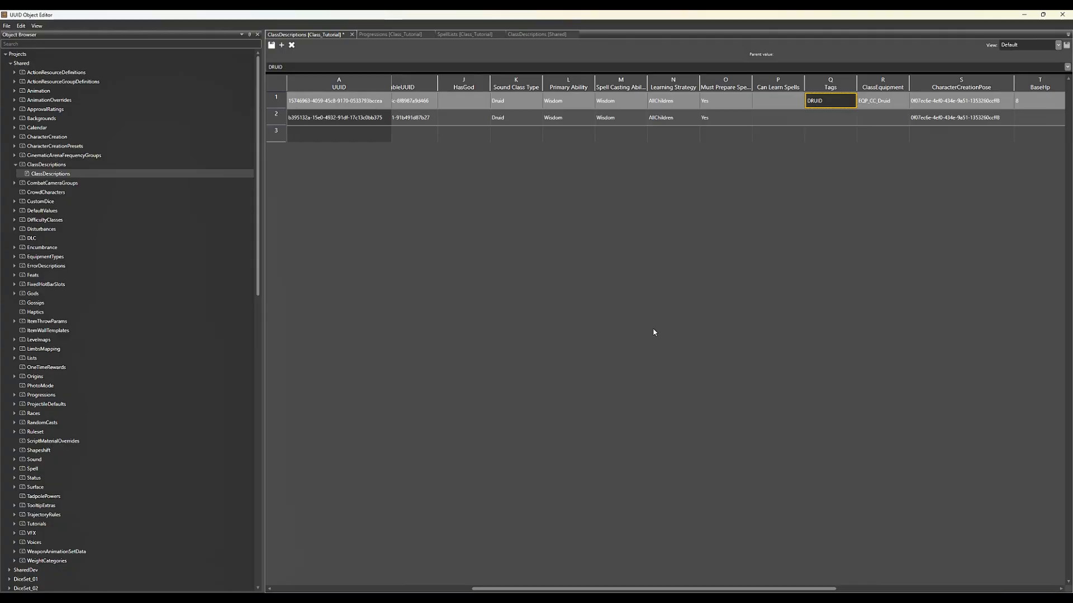
pyautogui.press('Tab')
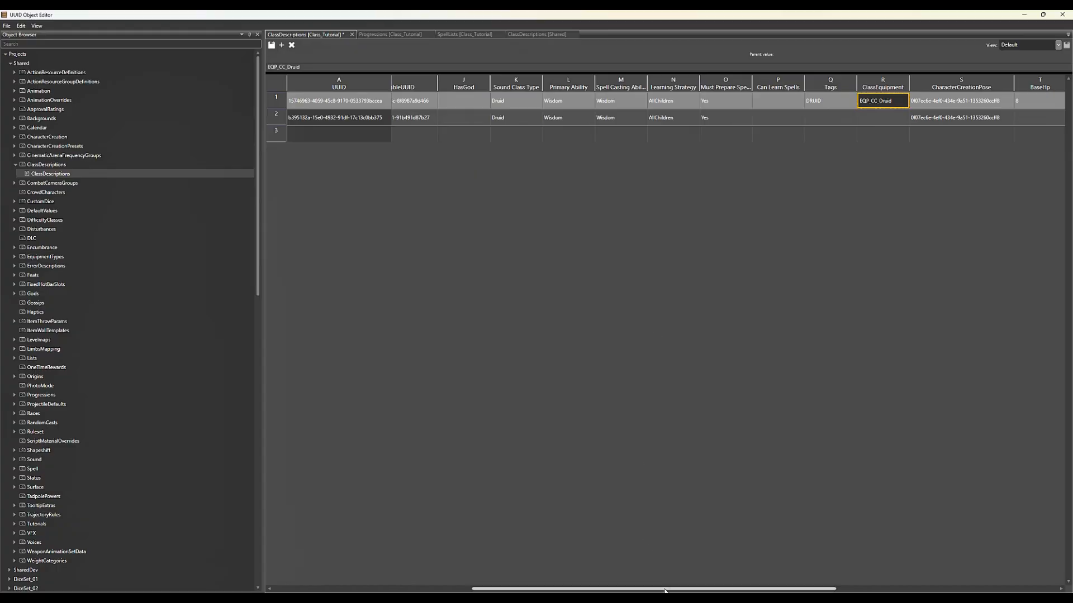
# Examine the Druid row's remaining fields from CharacterCreationPose, BaseHp and HpPerLevel through SpellList
pyautogui.moveTo(664, 590); pyautogui.dragTo(876, 590)
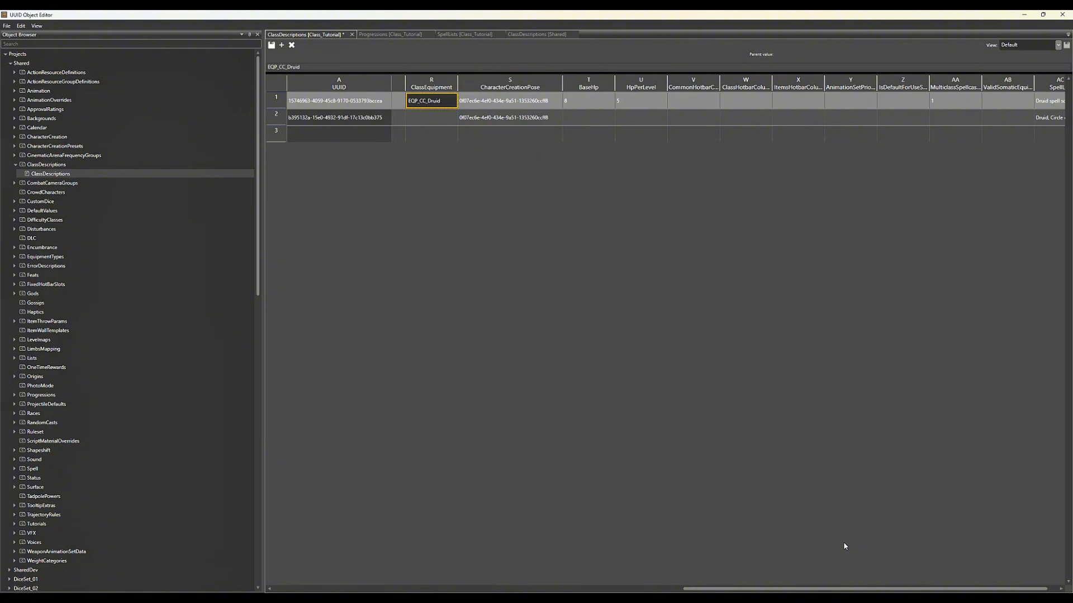
pyautogui.press('Right')
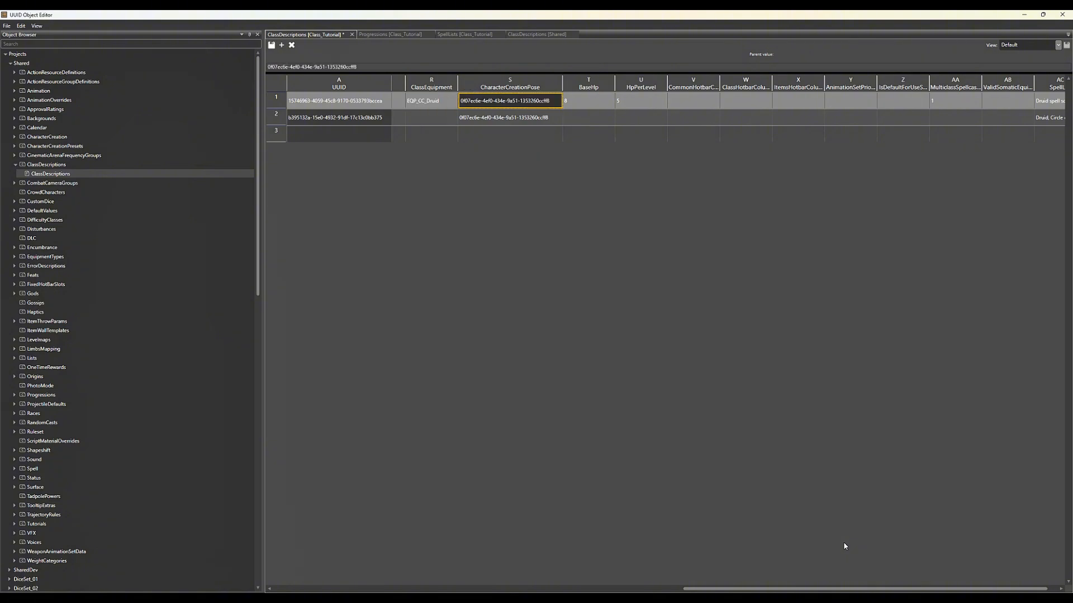
pyautogui.press('Right')
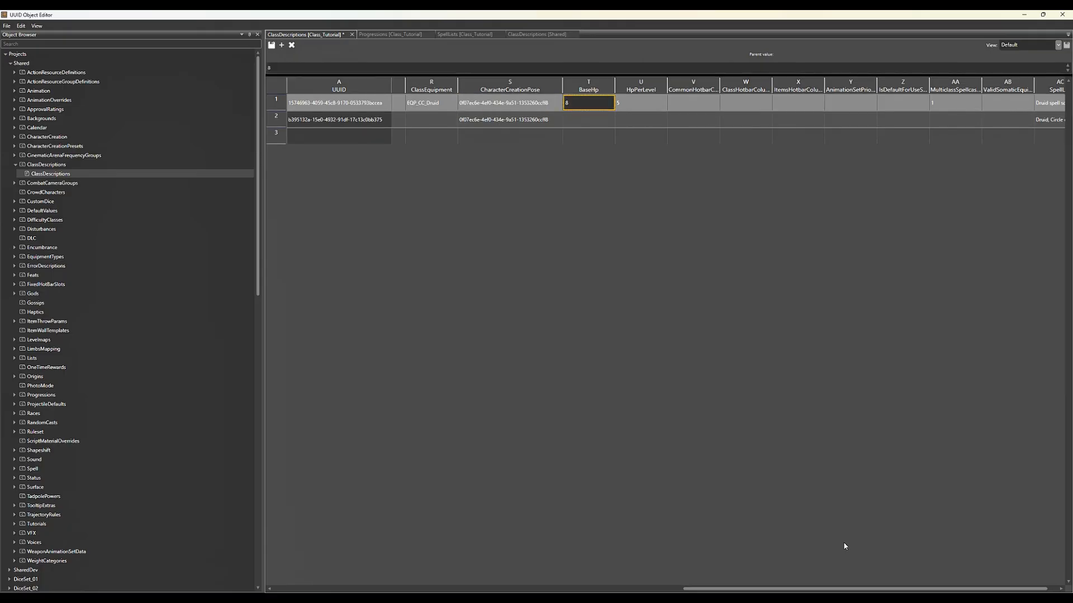
pyautogui.press('Right')
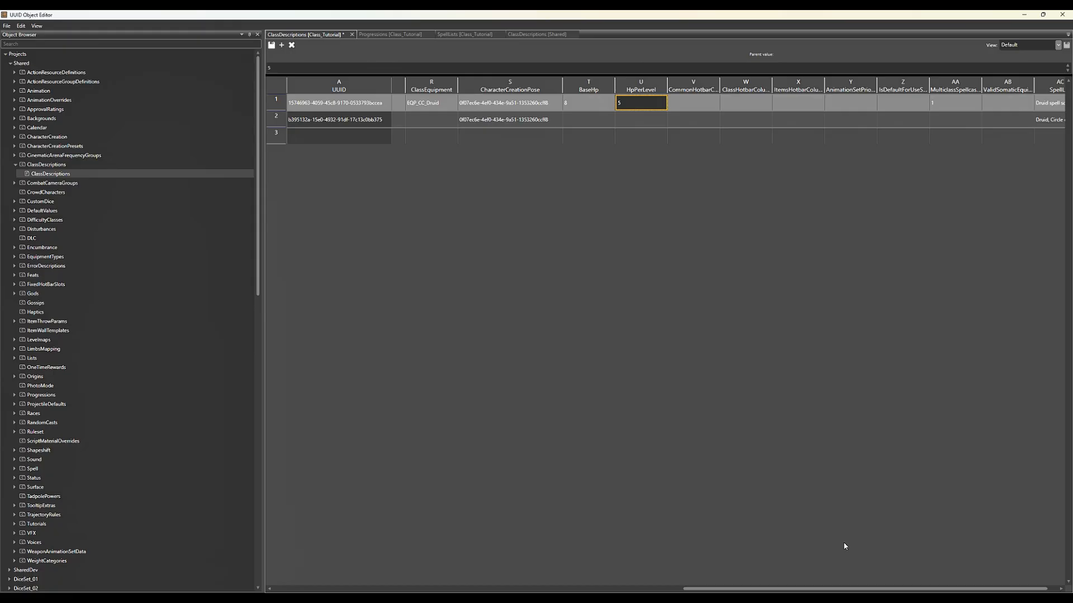
pyautogui.press('Right')
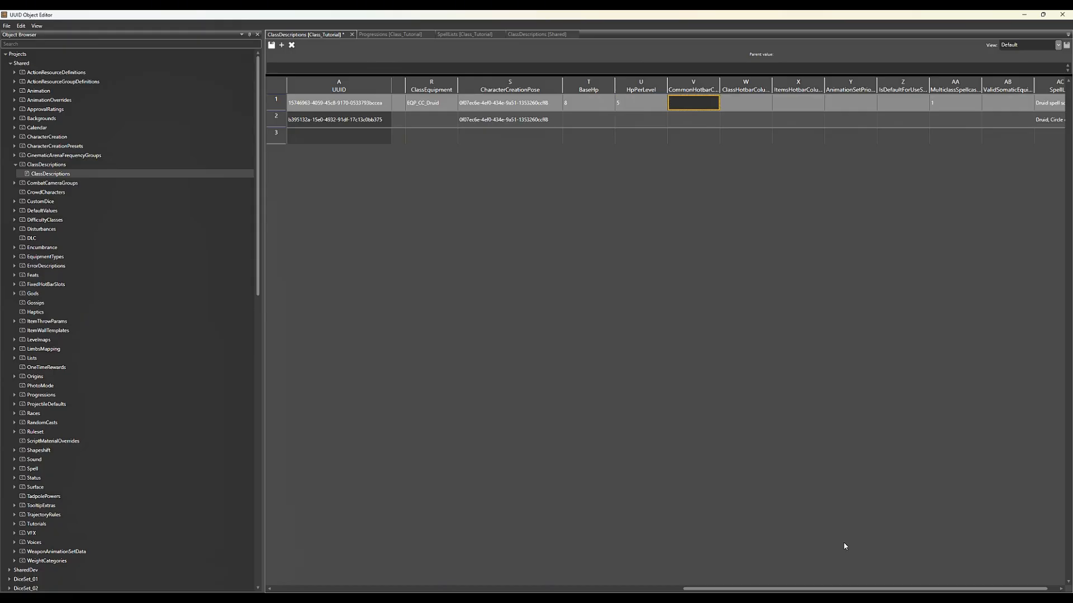
pyautogui.press('Right')
pyautogui.press('Right')
pyautogui.press('Right')
pyautogui.press('Right')
pyautogui.press('Right')
pyautogui.press('Right')
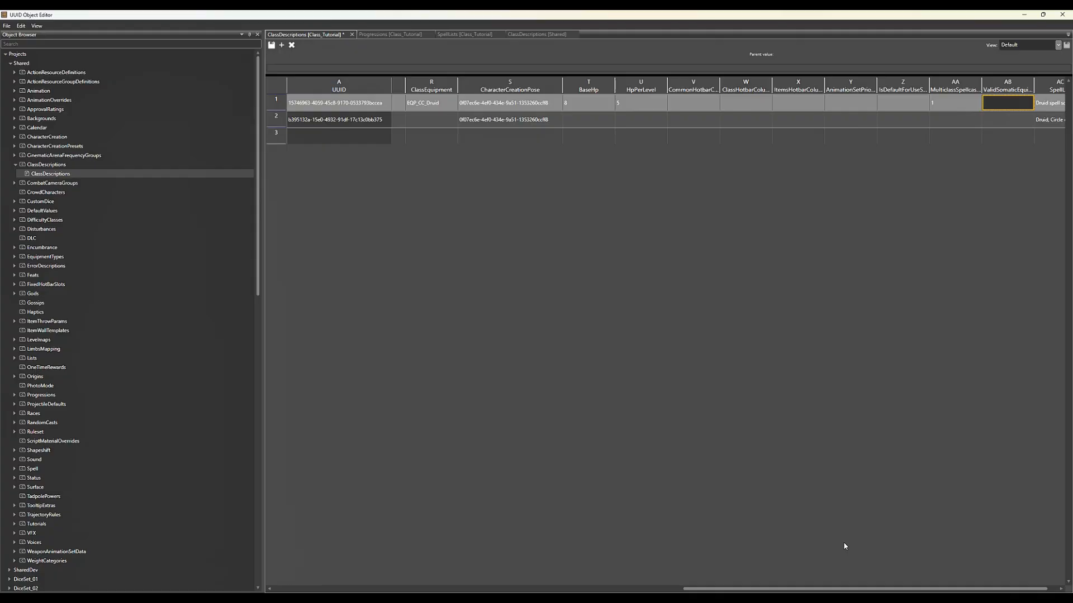
pyautogui.press('Right')
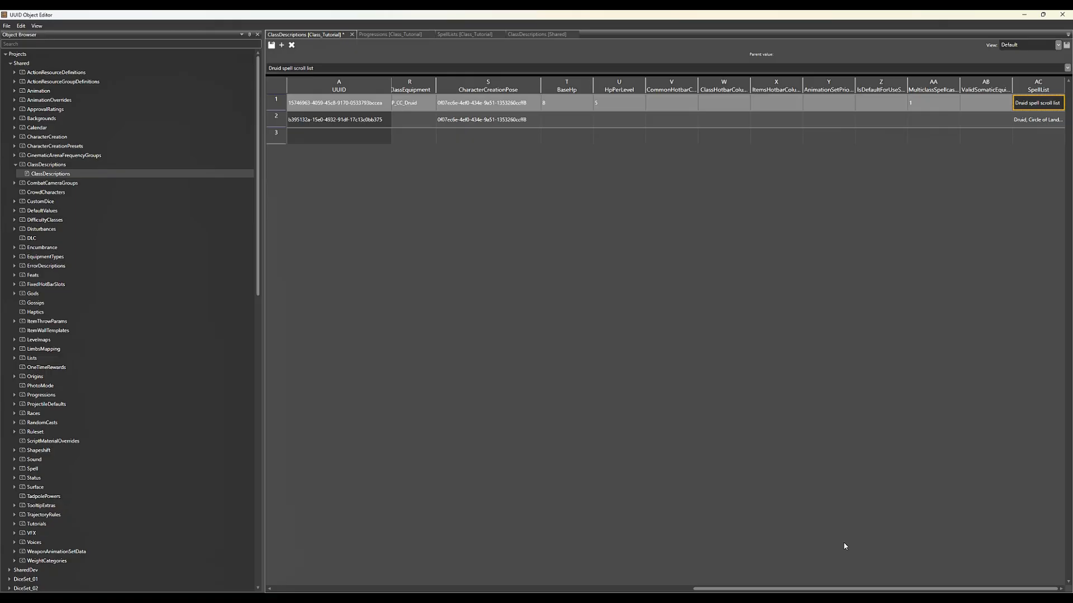
# Go back through the Druid row to its ProgressionTableUUID field and examine it
pyautogui.press('Left')
pyautogui.press('Left')
pyautogui.press('Left')
pyautogui.press('Left')
pyautogui.press('Left')
pyautogui.press('Left')
pyautogui.press('Left')
pyautogui.press('Left')
pyautogui.press('Left')
pyautogui.press('Left')
pyautogui.press('Left')
pyautogui.press('Left')
pyautogui.press('Left')
pyautogui.press('Left')
pyautogui.press('Left')
pyautogui.press('Left')
pyautogui.press('Left')
pyautogui.press('Left')
pyautogui.press('Left')
pyautogui.press('Left')
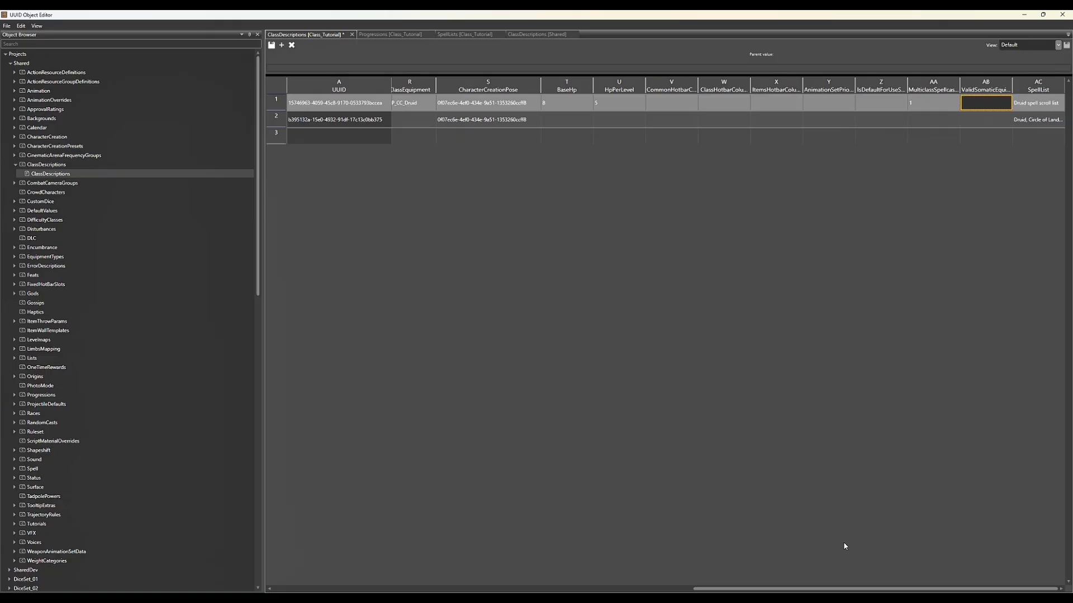
pyautogui.press('Right')
pyautogui.press('Right')
pyautogui.press('Right')
pyautogui.press('Right')
pyautogui.press('Right')
pyautogui.press('Right')
pyautogui.press('Right')
pyautogui.press('Right')
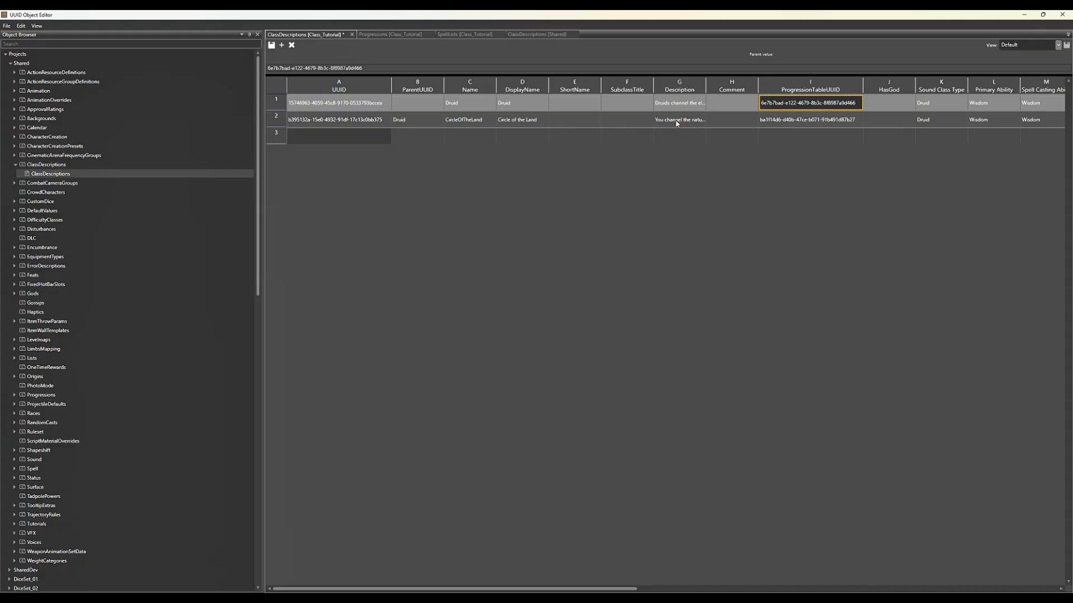
# Check the Class_Tutorial Progressions table and open the Shared project's Progressions table
pyautogui.click(386, 36)
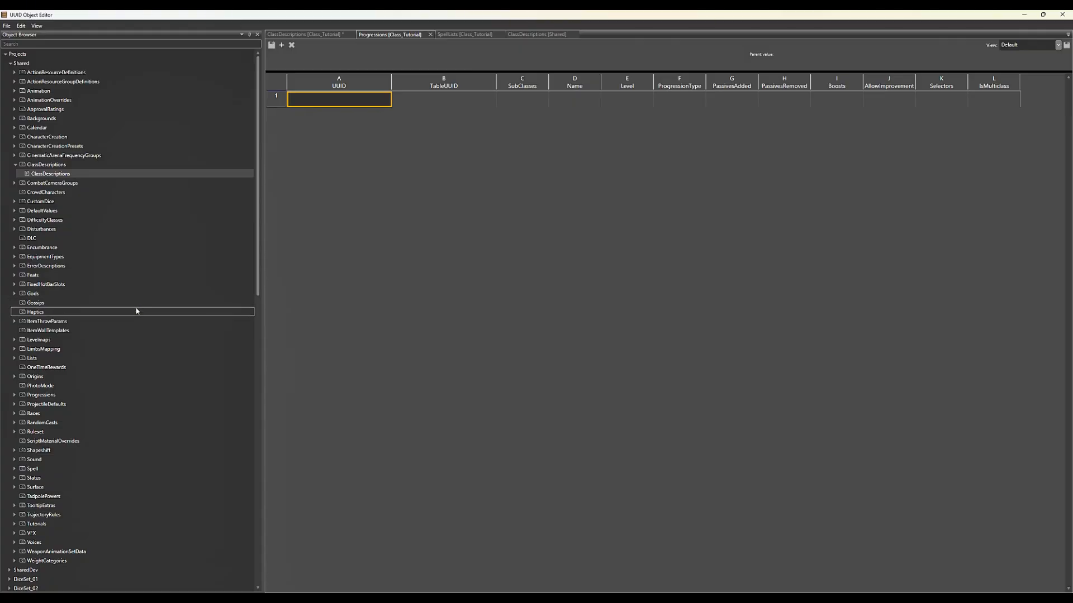
pyautogui.scroll(-1, 137, 311)
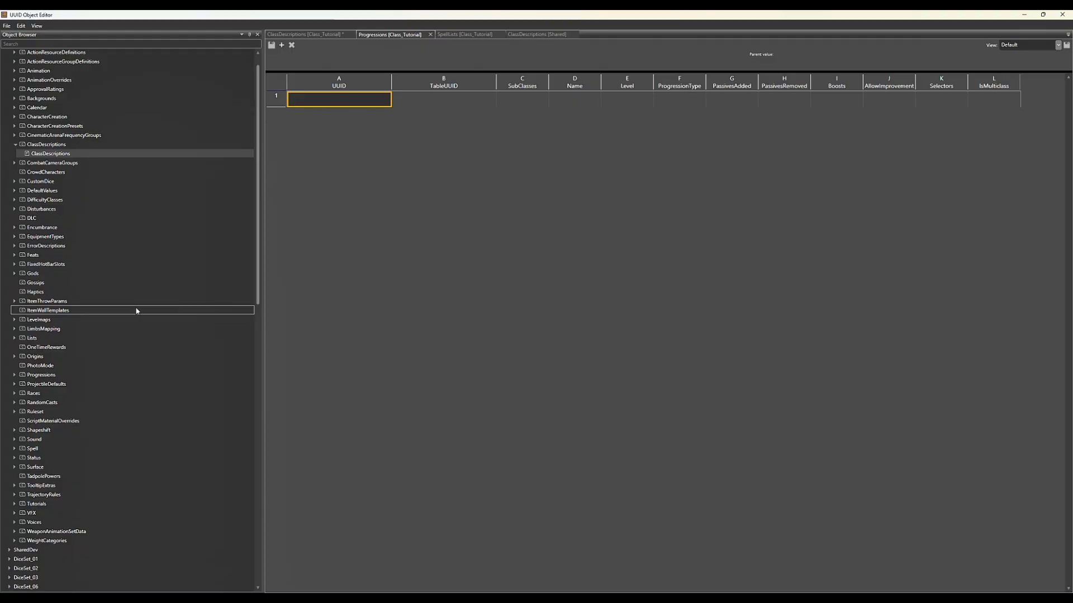
pyautogui.click(14, 375)
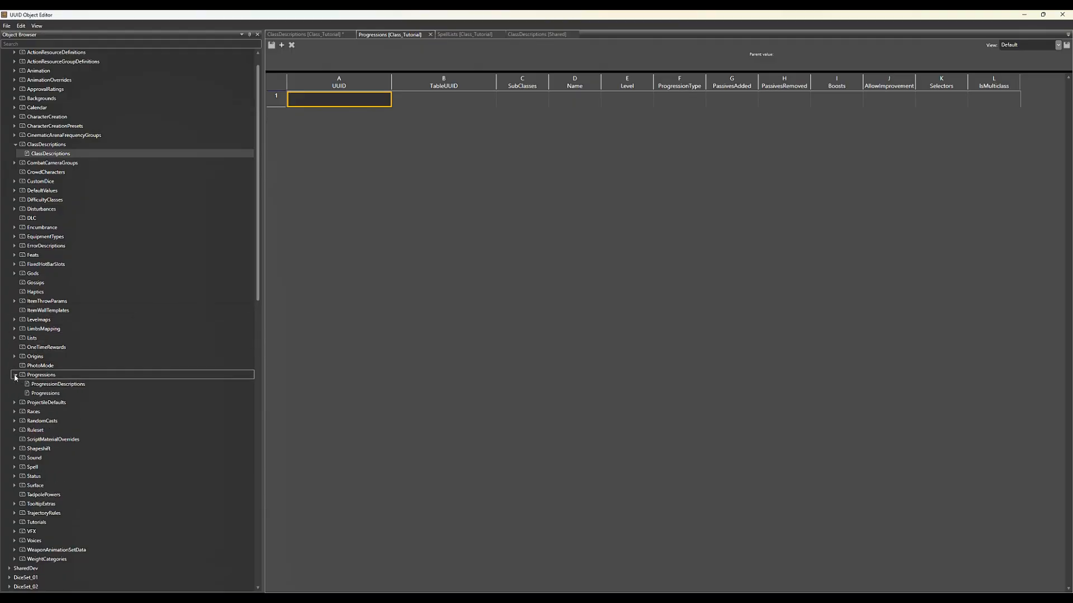
pyautogui.doubleClick(76, 394)
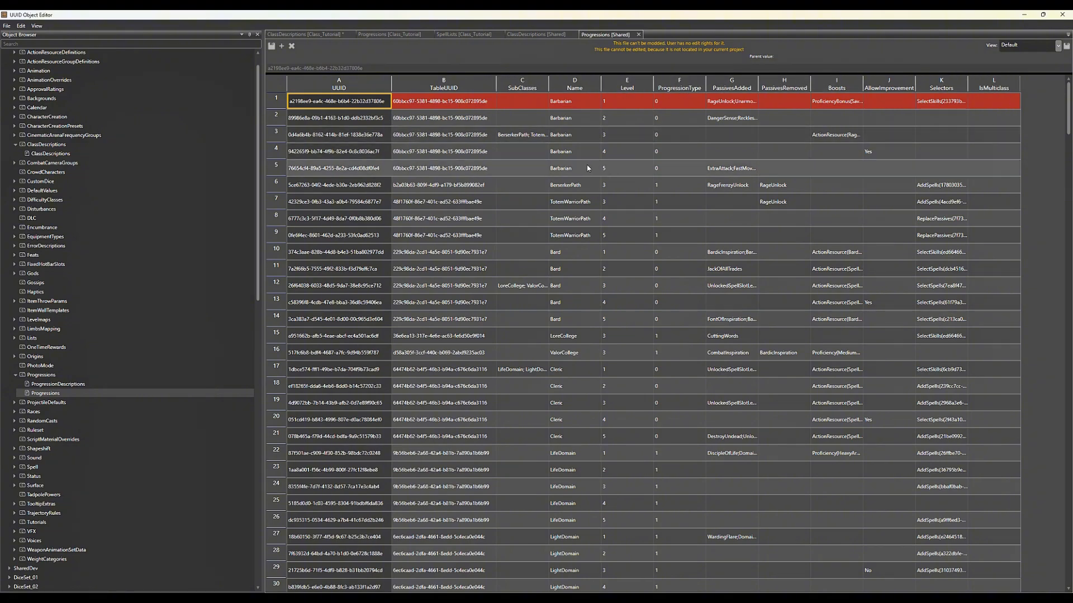
# Copy the level 1 to 5 rows of Druid and CircleOfTheLand from the Shared Progressions table
pyautogui.scroll(-3, 587, 216)
pyautogui.scroll(-6, 587, 218)
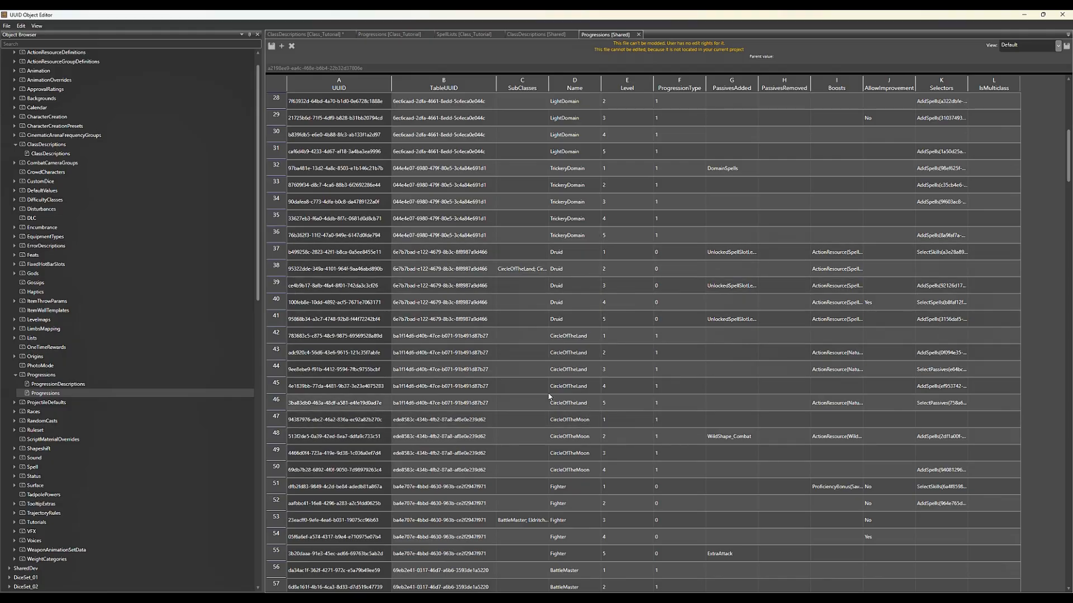
pyautogui.click(274, 252)
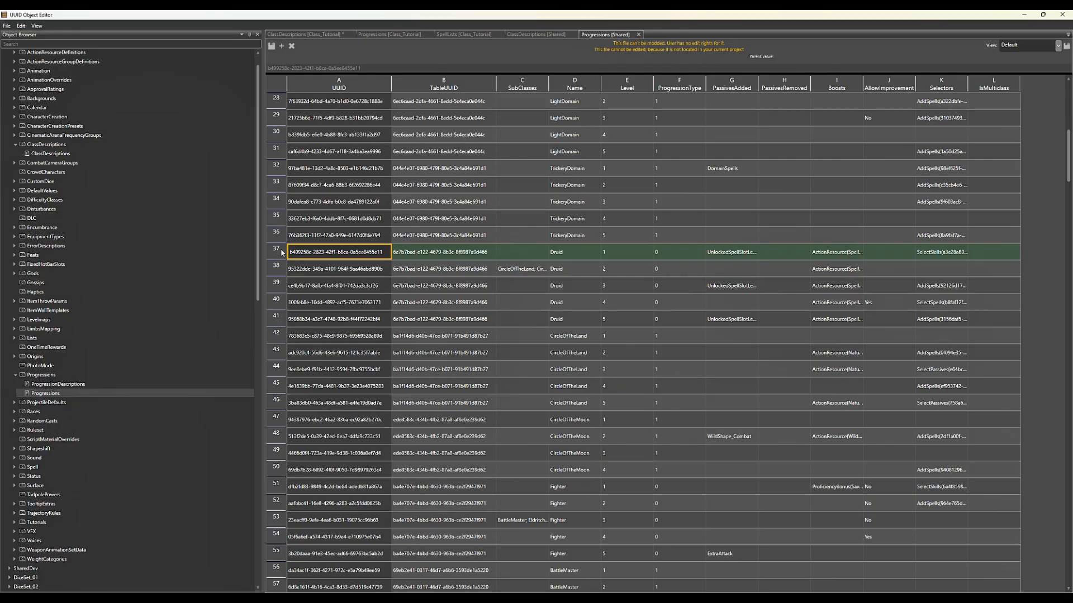
pyautogui.keyDown('shift'); pyautogui.click(290, 405); pyautogui.keyUp('shift')
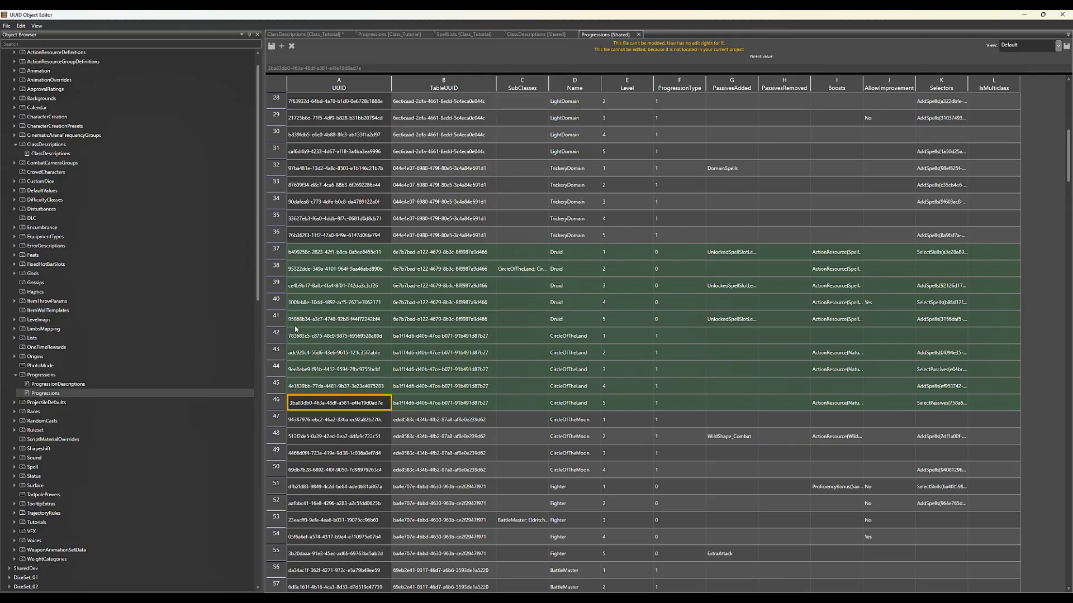
# Open the SharedDev project's Progressions table and examine its Druid and CircleOfTheLand rows
pyautogui.scroll(1, 22, 248)
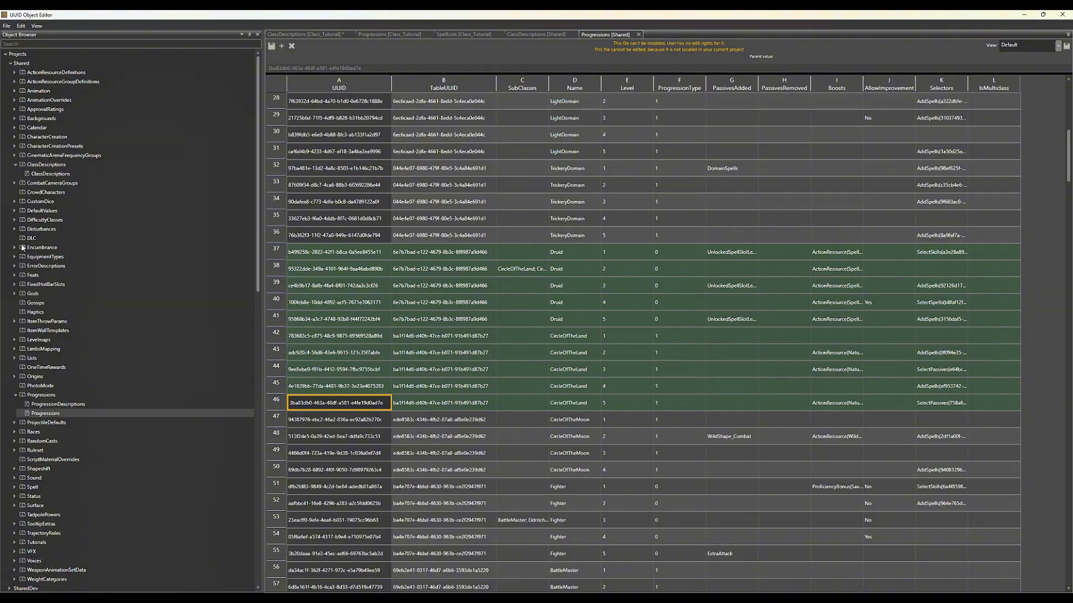
pyautogui.scroll(-10, 138, 483)
pyautogui.scroll(-3, 160, 489)
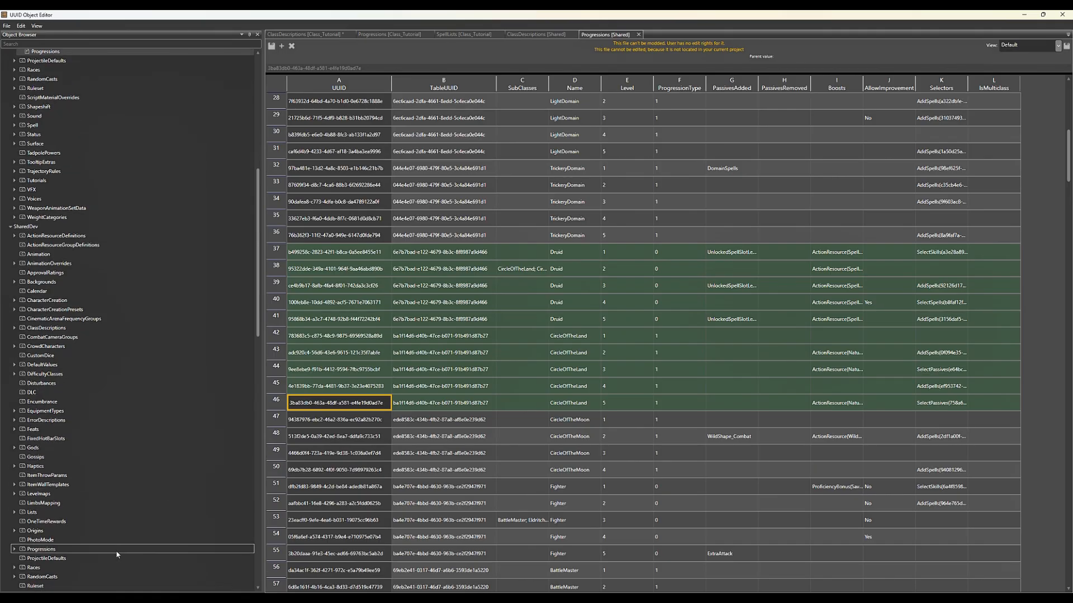
pyautogui.doubleClick(60, 568)
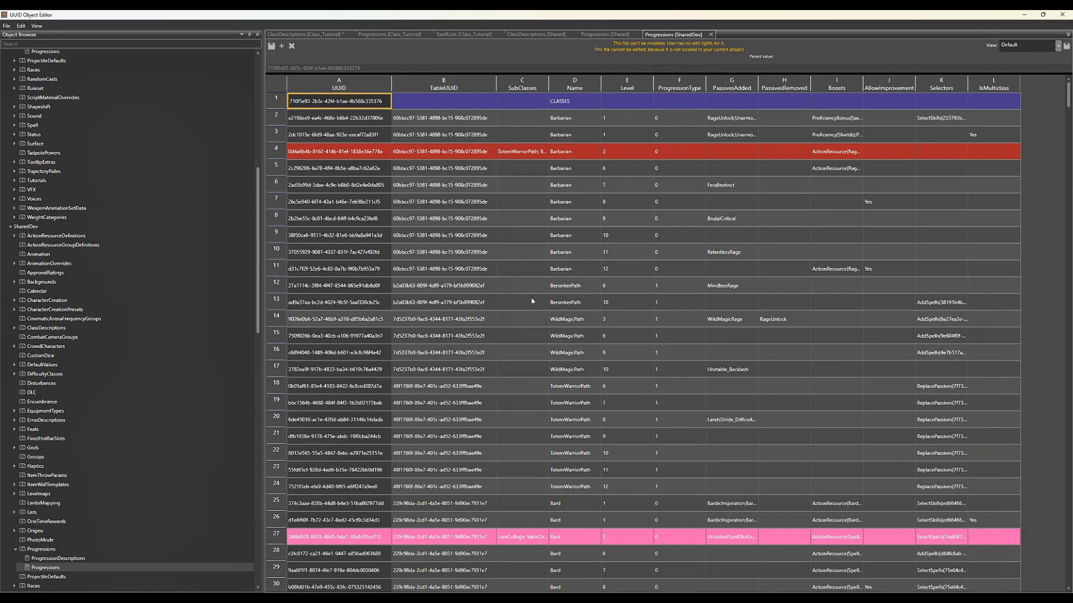
pyautogui.scroll(-15, 649, 341)
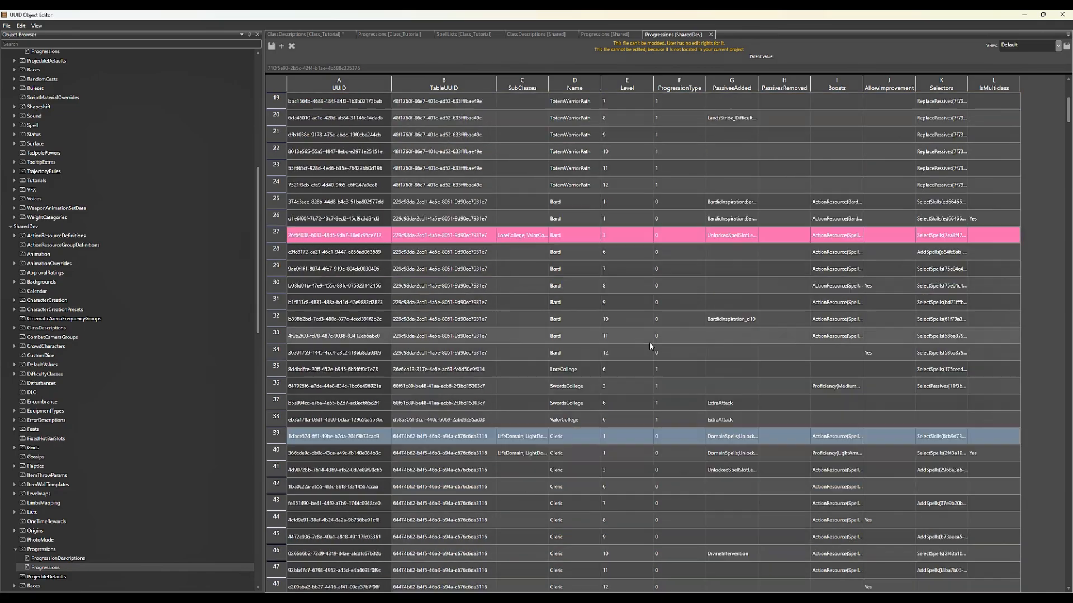
pyautogui.scroll(-13, 649, 343)
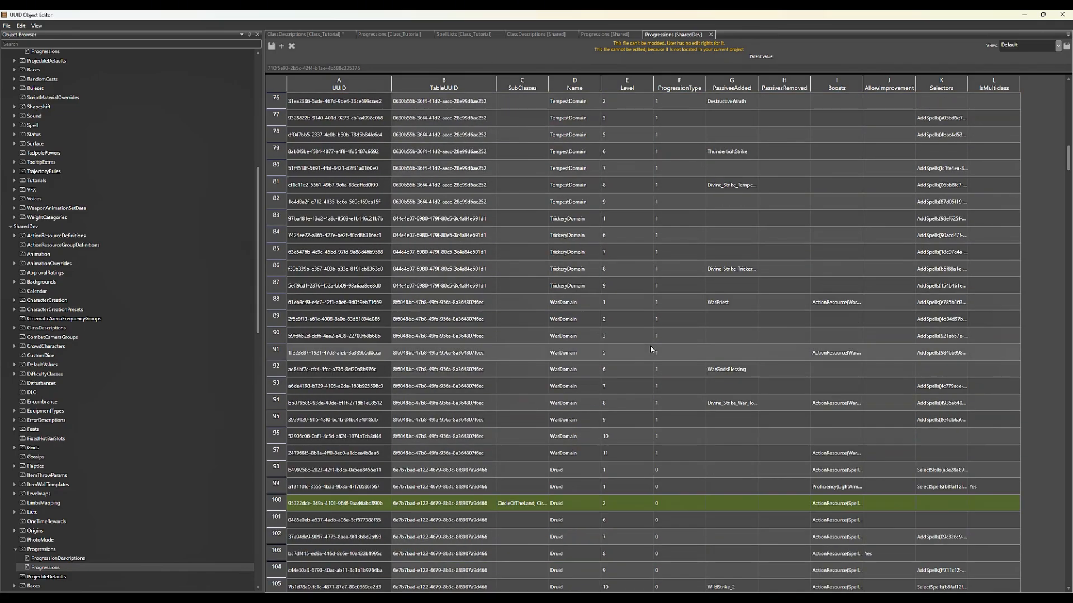
pyautogui.scroll(-1, 651, 349)
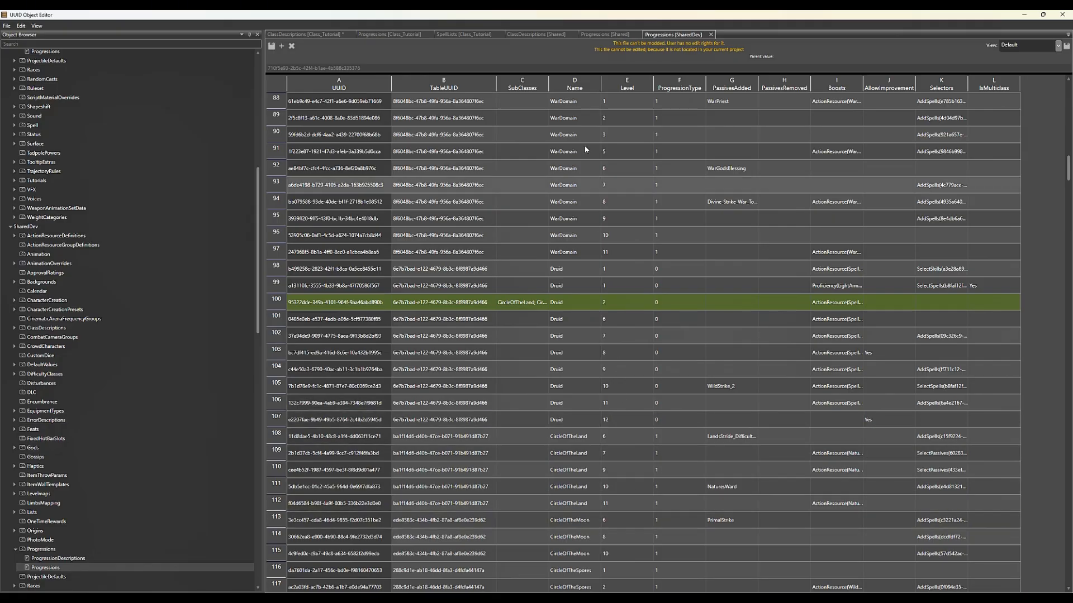
# Paste the copied Druid and CircleOfTheLand progression rows into the Class_Tutorial Progressions table
pyautogui.click(386, 35)
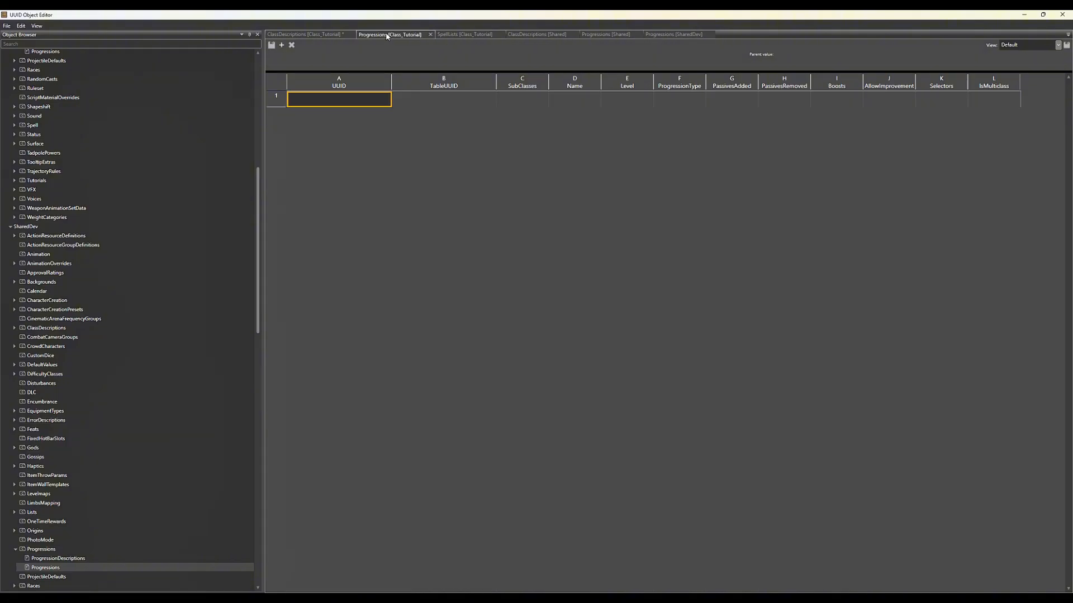
pyautogui.rightClick(281, 106)
pyautogui.click(306, 146)
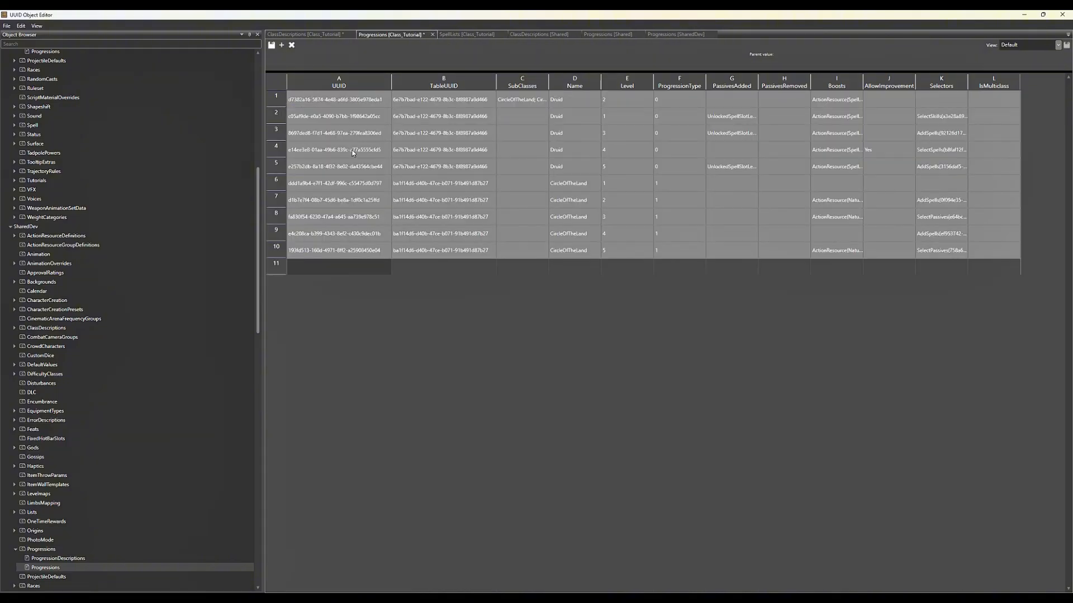
# Compare the pasted rows' UUID and TableUUID values with the Druid's ProgressionTableUUID in ClassDescriptions and the Shared Progressions rows
pyautogui.click(441, 100)
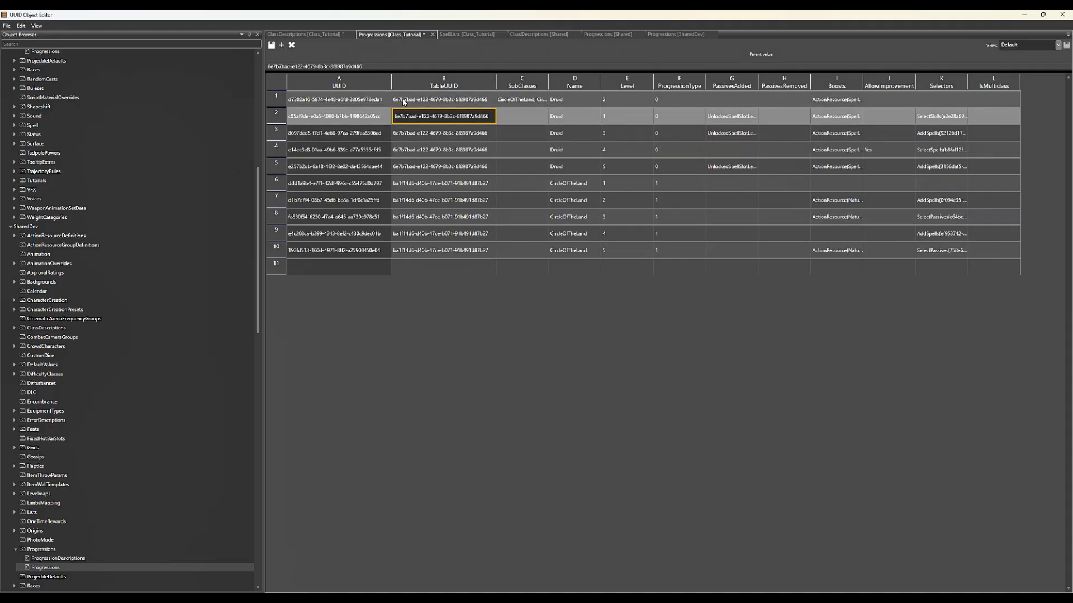
pyautogui.click(383, 103)
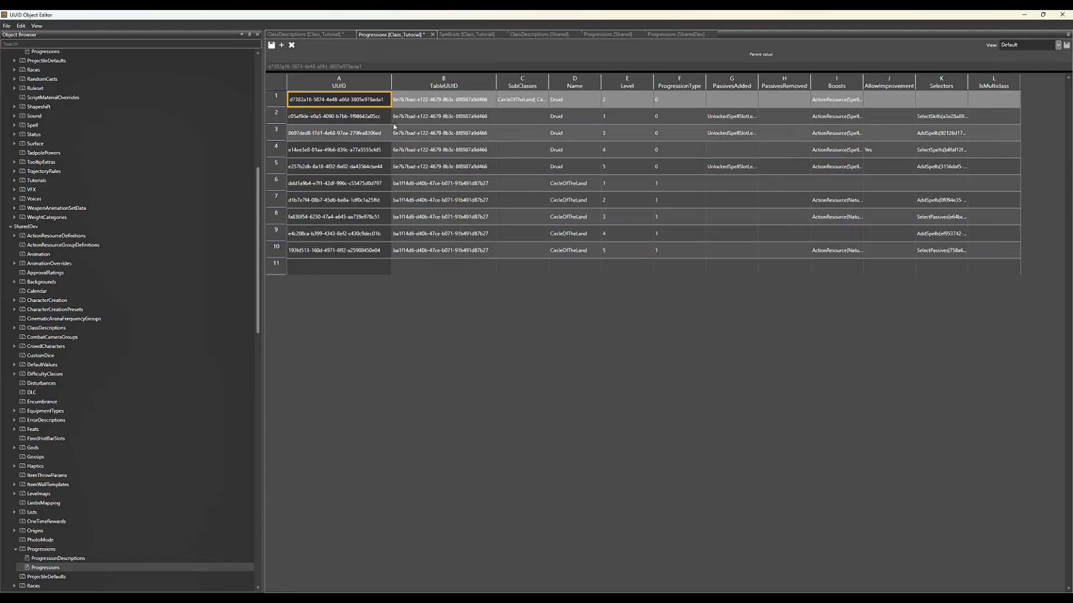
pyautogui.click(462, 89)
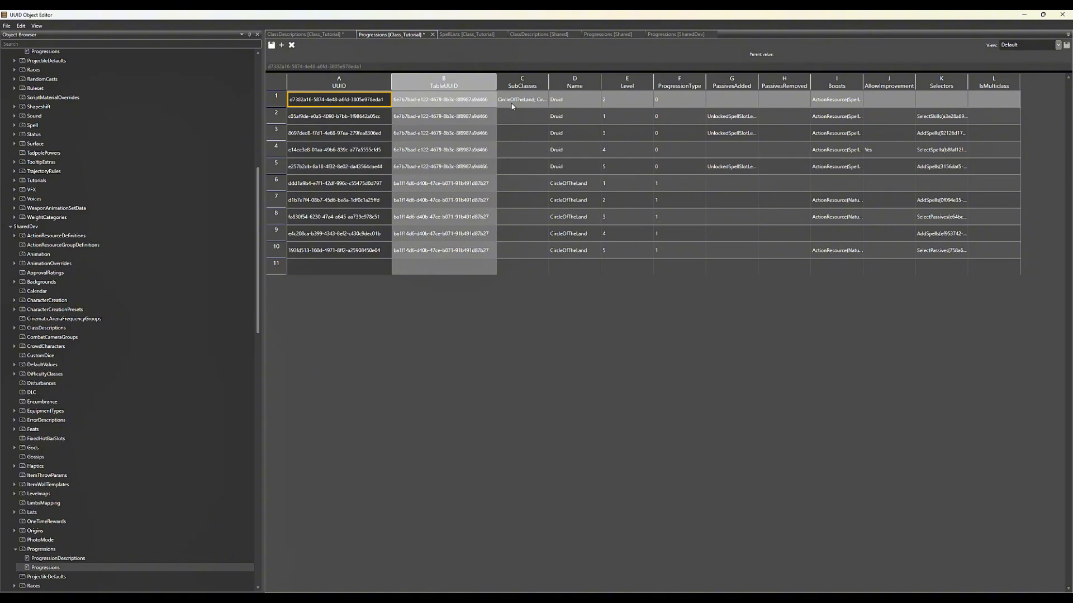
pyautogui.click(484, 106)
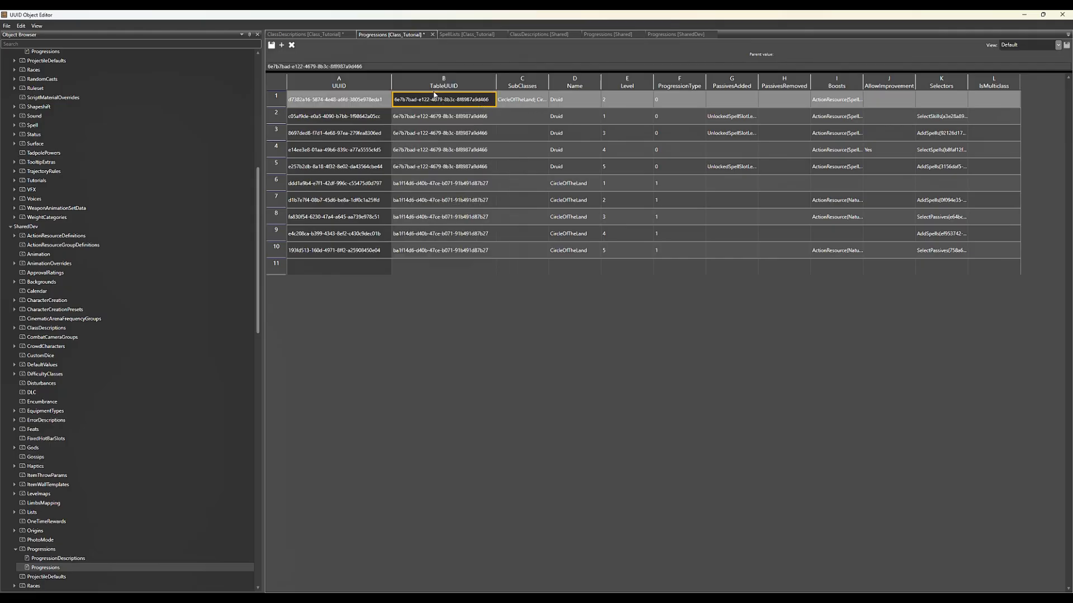
pyautogui.click(300, 36)
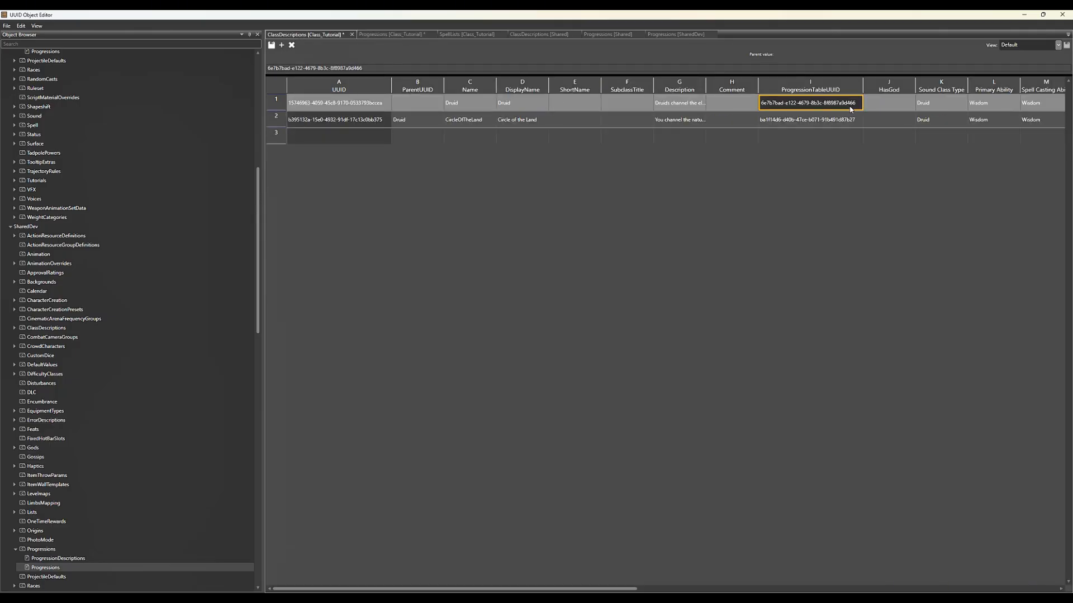
pyautogui.click(605, 35)
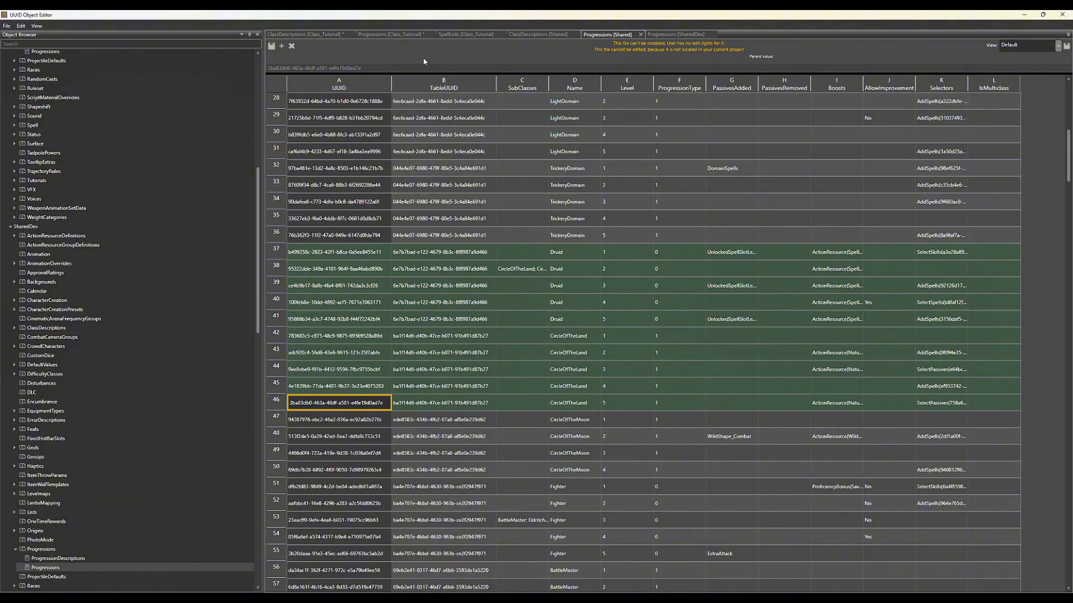
pyautogui.click(414, 35)
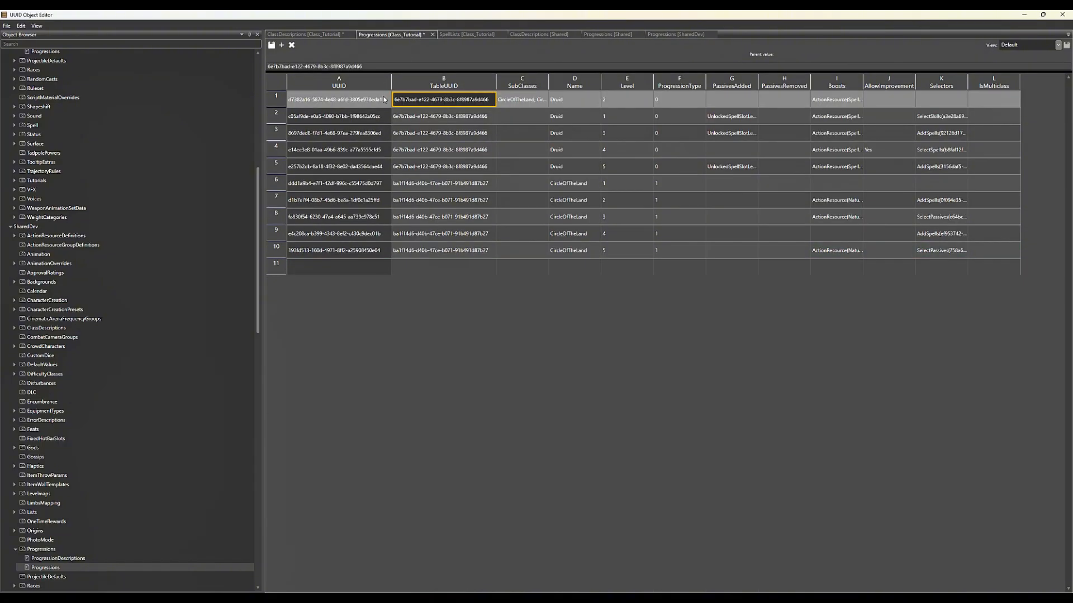
# Set the TableUUID of all five Druid rows to the first row's UUID, d7382a16-5874-4e48-a6fd-3805e978eda1
pyautogui.click(376, 101)
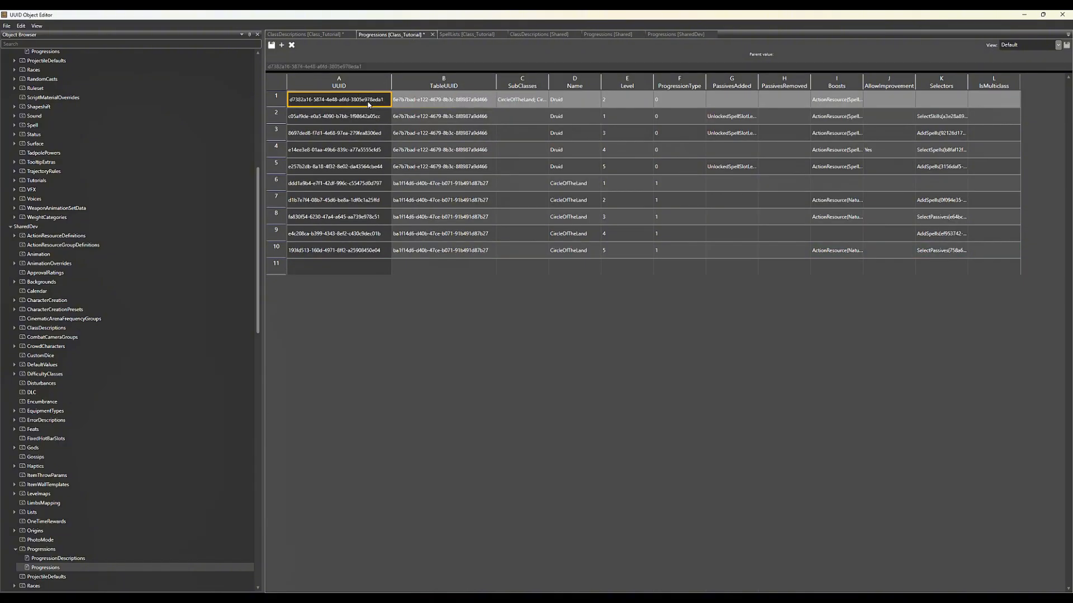
pyautogui.click(441, 105)
pyautogui.write('d7382a16-5874-4e48-a6fd-3805e978eda1')
pyautogui.click(483, 114)
pyautogui.write('d7382a16-5874-4e48-a6fd-3805e978eda1')
pyautogui.click(485, 133)
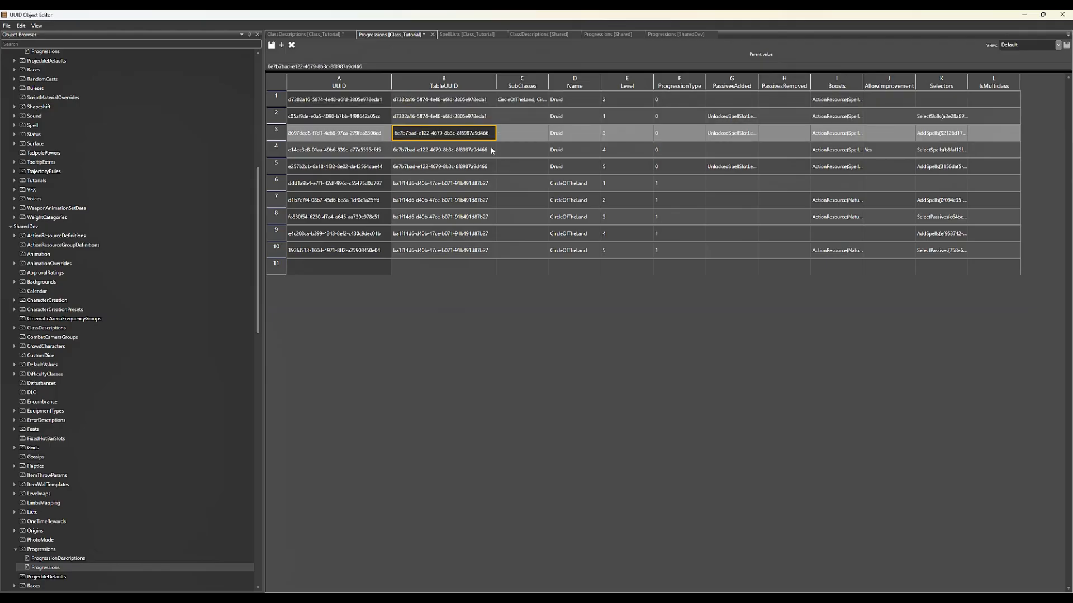
pyautogui.write('d7382a16-5874-4e48-a6fd-3805e978eda1')
pyautogui.click(491, 149)
pyautogui.write('d7382a16-5874-4e48-a6fd-3805e978eda1')
pyautogui.click(458, 167)
pyautogui.write('d7382a16-5874-4e48-a6fd-3805e978eda1')
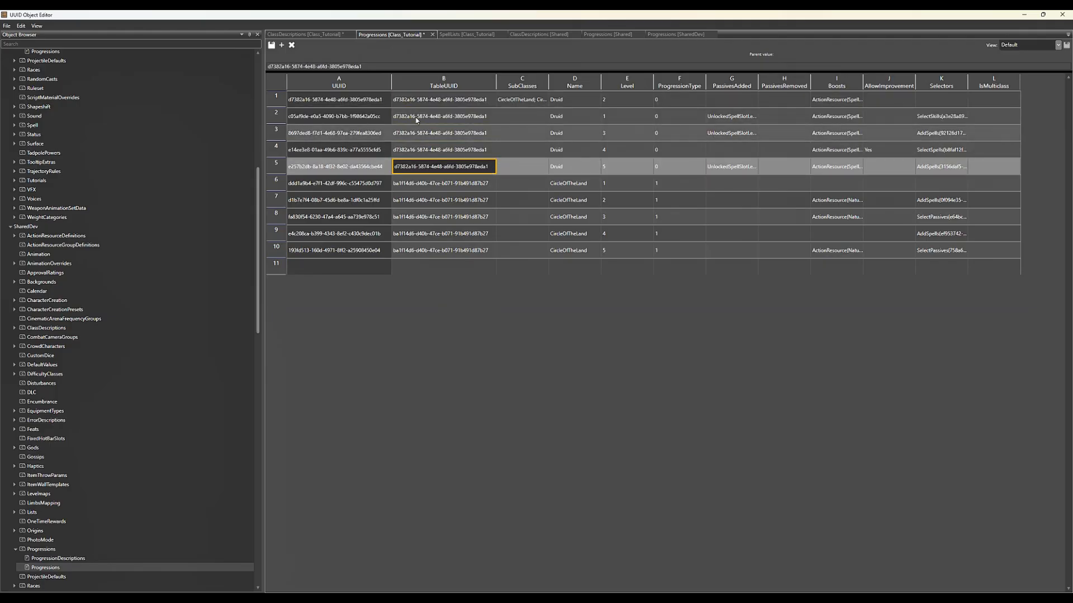
# Regenerate the UUID of the level 2 Druid row so it differs from its TableUUID
pyautogui.click(383, 99)
pyautogui.rightClick(383, 99)
pyautogui.click(415, 205)
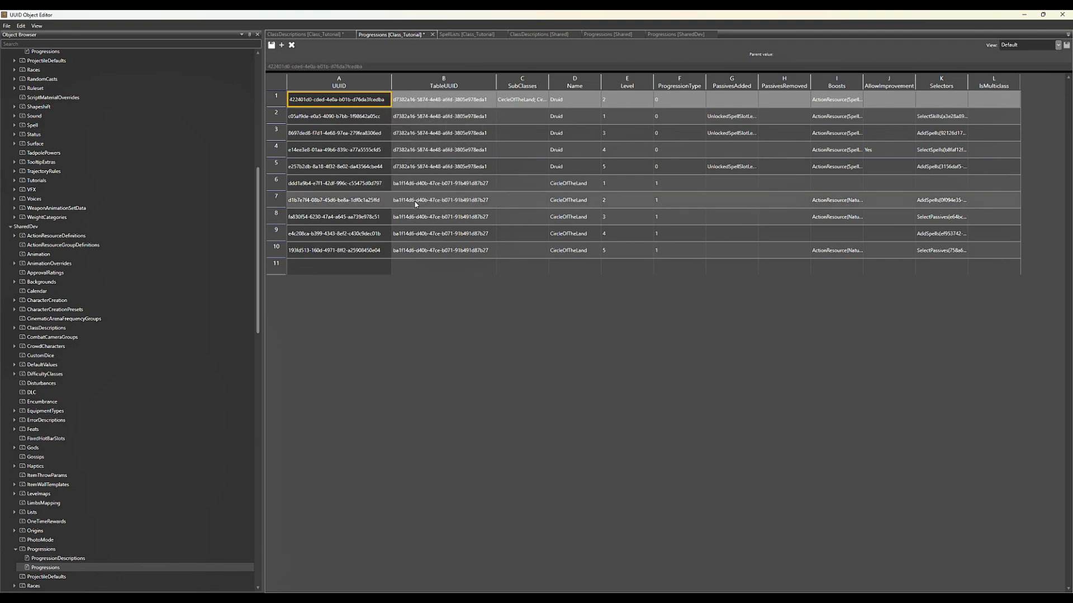
# Set the TableUUID of all five CircleOfTheLand rows to the level 1 row's UUID, ddd1a9b4-e7f1-42df-996c-c55475d0d797
pyautogui.click(357, 184)
pyautogui.hotkey('ctrl', 'c')
pyautogui.click(446, 185)
pyautogui.hotkey('ctrl', 'v')
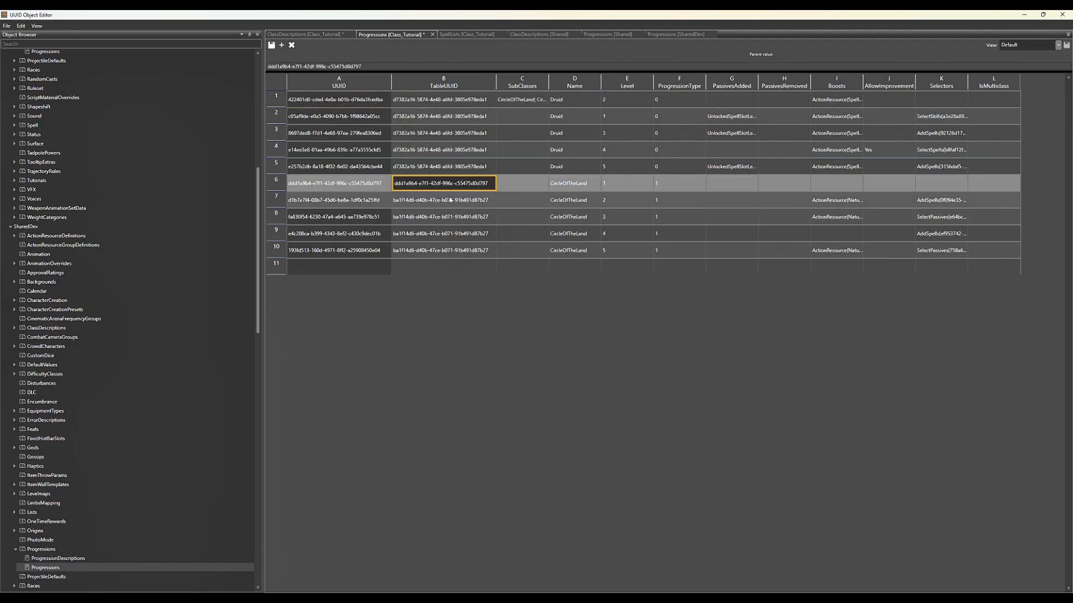
pyautogui.click(449, 202)
pyautogui.hotkey('ctrl', 'v')
pyautogui.click(451, 217)
pyautogui.hotkey('ctrl', 'v')
pyautogui.click(445, 233)
pyautogui.hotkey('ctrl', 'v')
pyautogui.click(443, 251)
pyautogui.hotkey('ctrl', 'v')
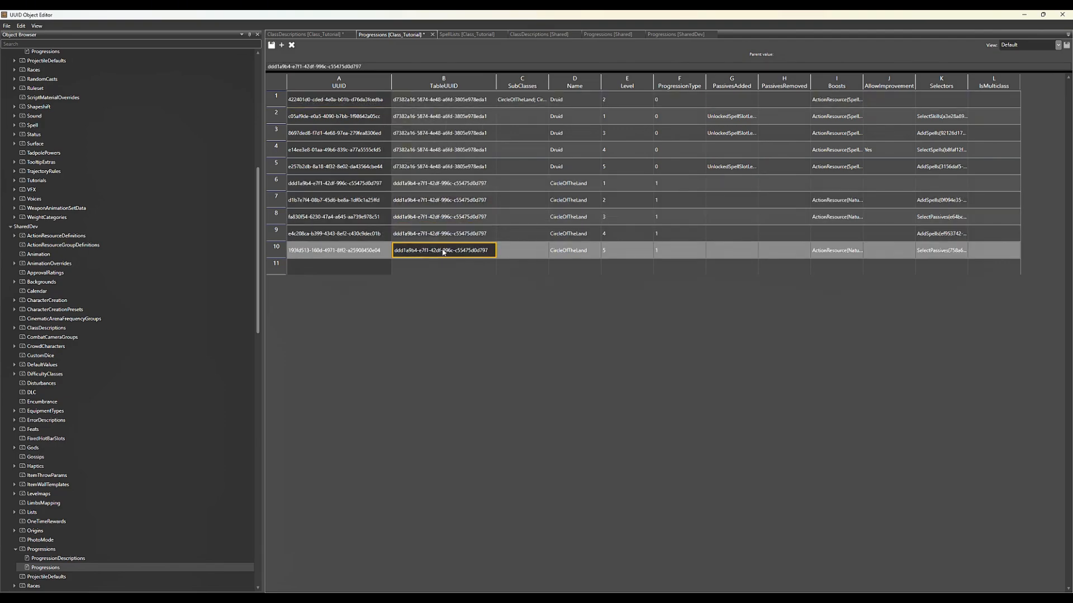
# Regenerate the UUID of the level 1 CircleOfTheLand row so it differs from its TableUUID
pyautogui.click(367, 183)
pyautogui.rightClick(367, 183)
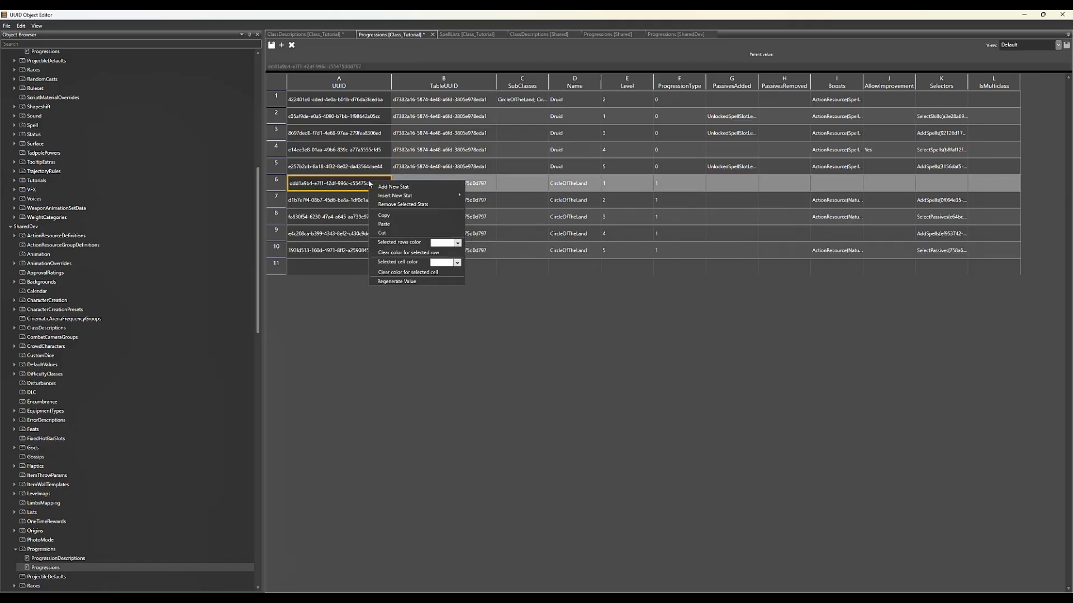
pyautogui.click(410, 283)
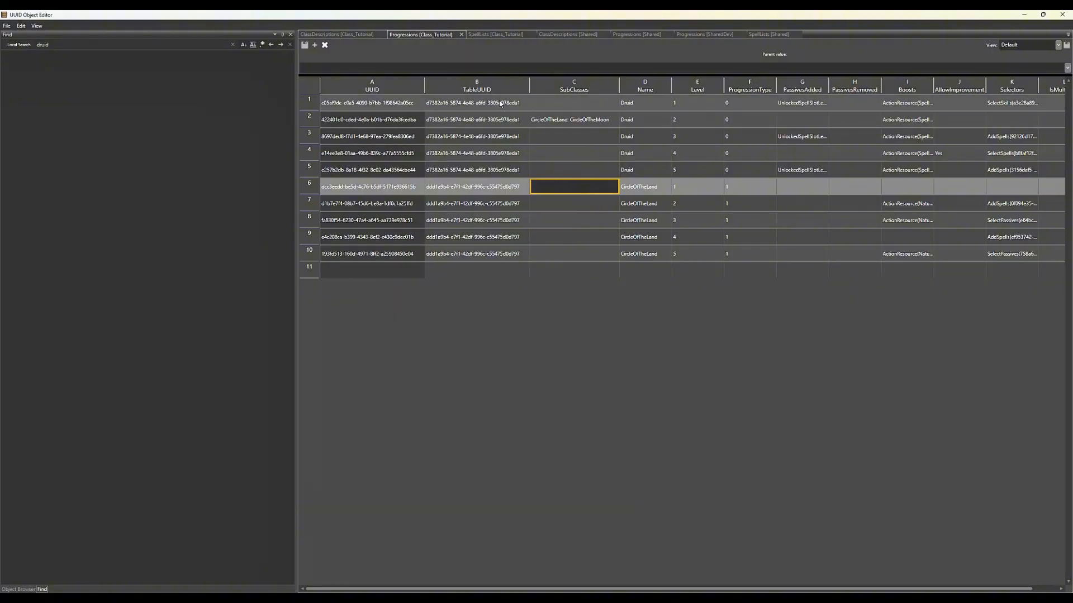
# Copy the Druid rows' TableUUID, d7382a16-5874-4e48-a6fd-3805e978eda1, into the Druid's ProgressionTableUUID in the Class_Tutorial ClassDescriptions
pyautogui.click(500, 103)
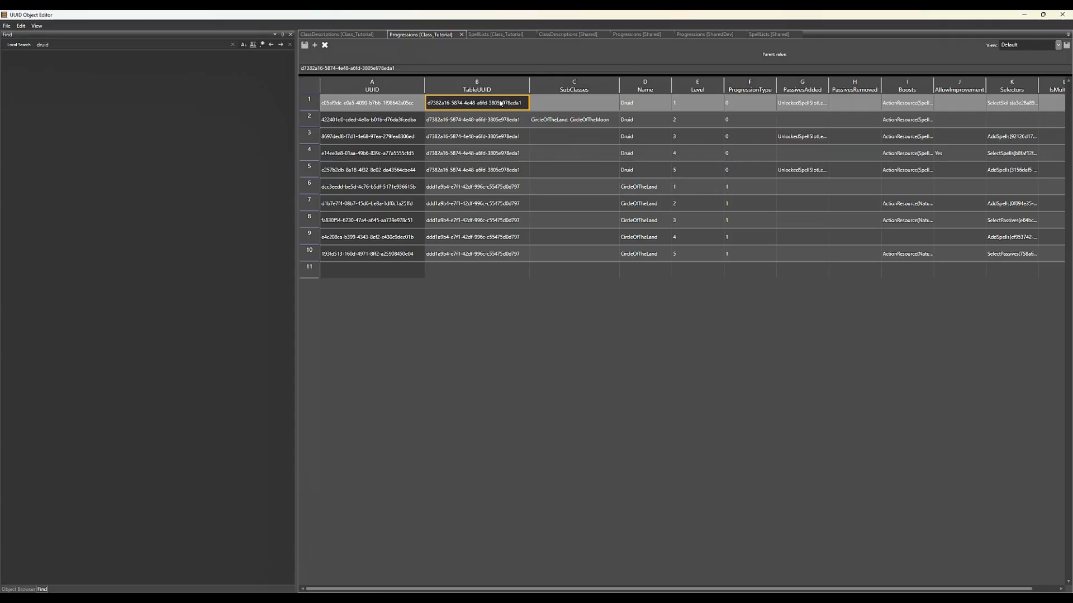
pyautogui.click(369, 36)
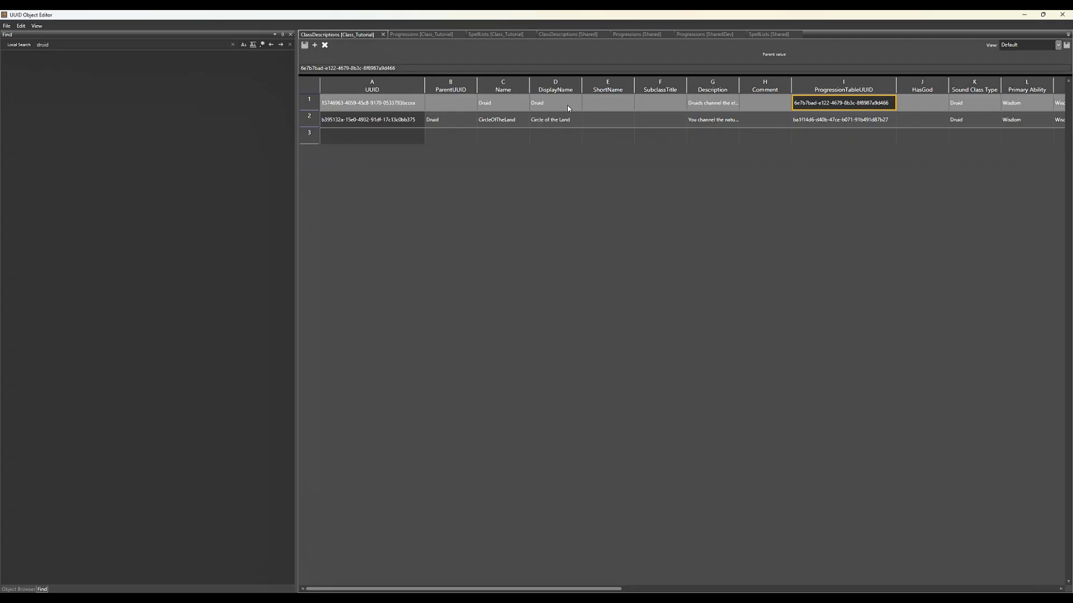
pyautogui.doubleClick(870, 107)
pyautogui.hotkey('ctrl', 'v')
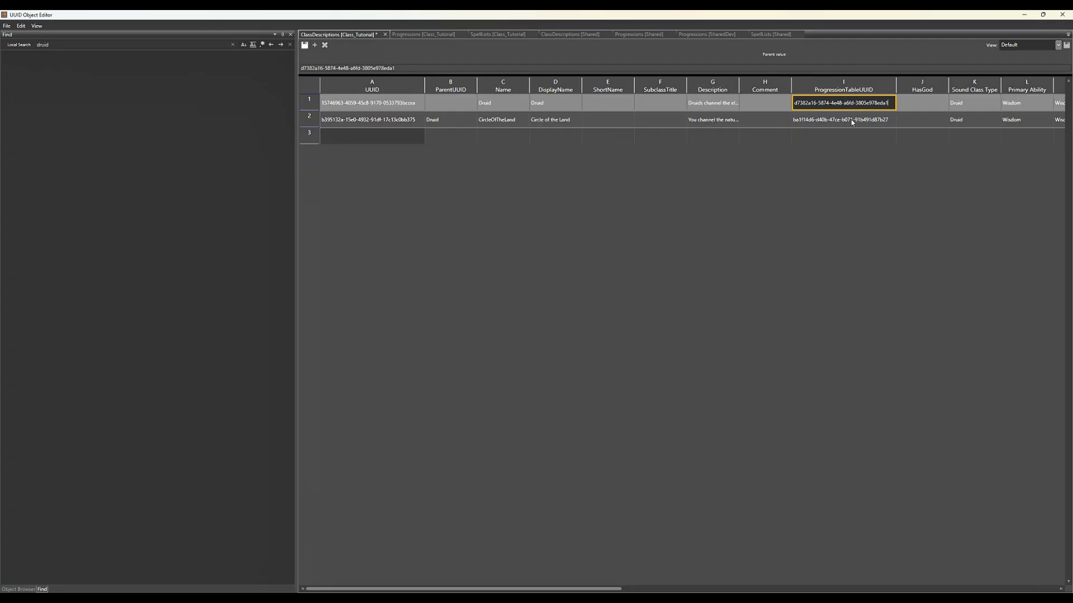
# Copy the CircleOfTheLand rows' TableUUID, ddd1a9b4-e7f1-42df-996c-c55475d0d797, into CircleOfTheLand's ProgressionTableUUID in ClassDescriptions
pyautogui.click(850, 121)
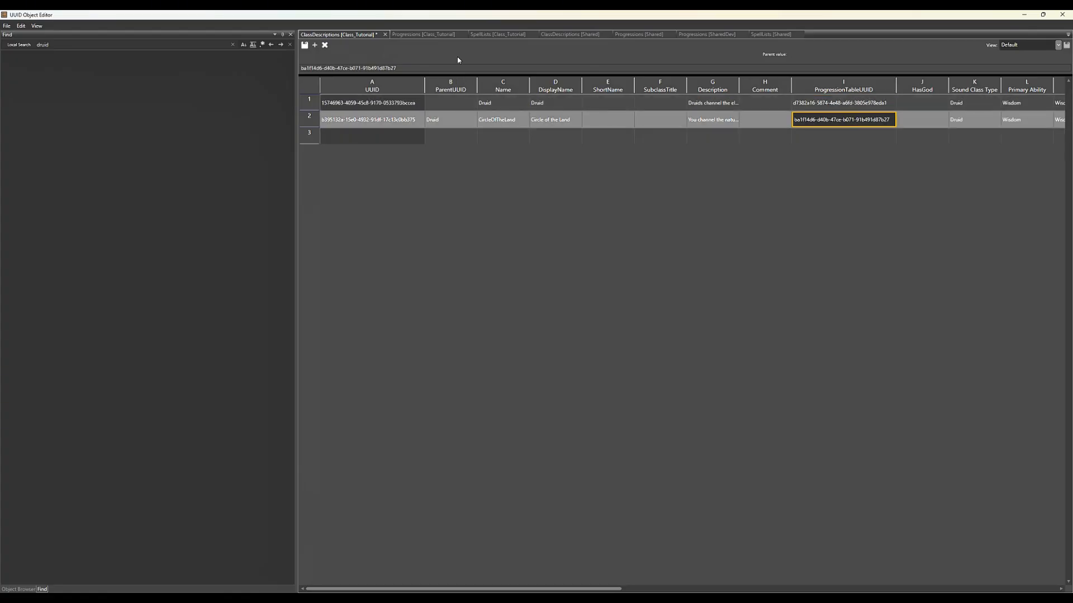
pyautogui.click(441, 35)
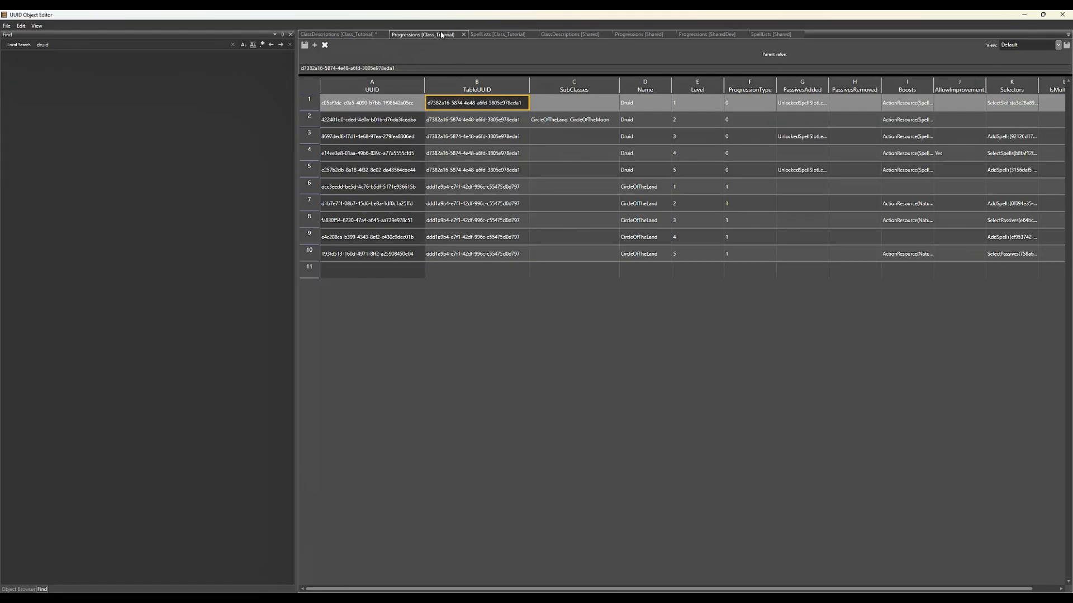
pyautogui.click(488, 187)
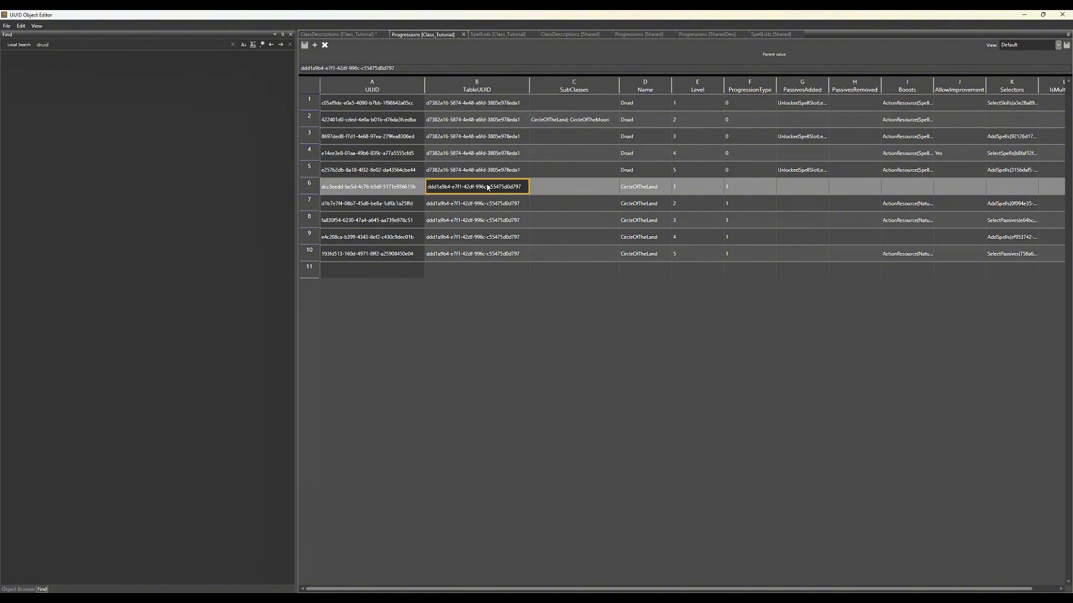
pyautogui.click(338, 35)
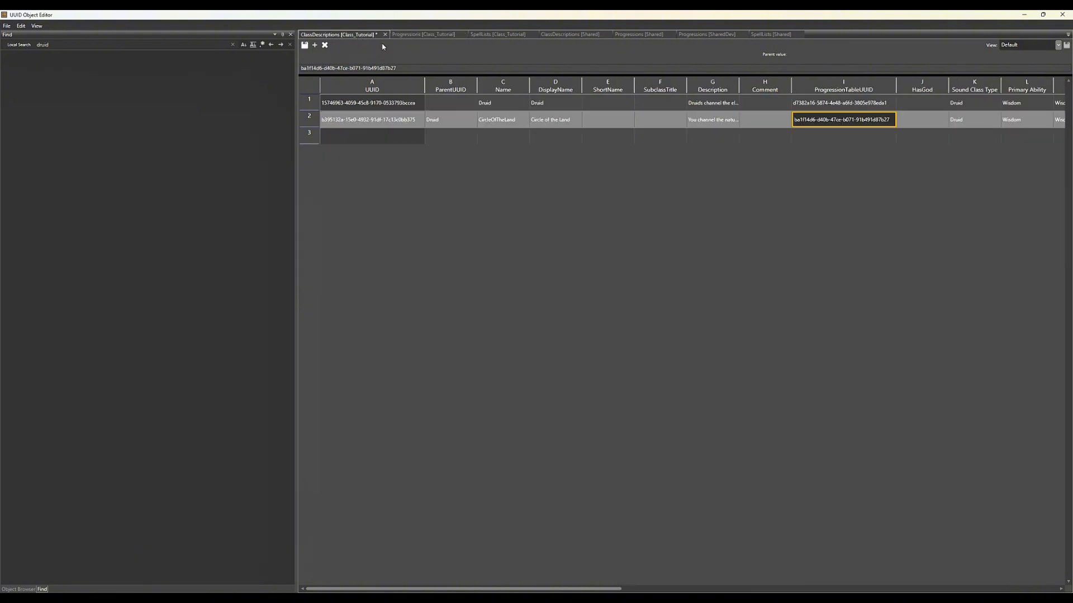
pyautogui.click(859, 132)
pyautogui.click(861, 120)
pyautogui.hotkey('ctrl', 'v')
pyautogui.click(838, 140)
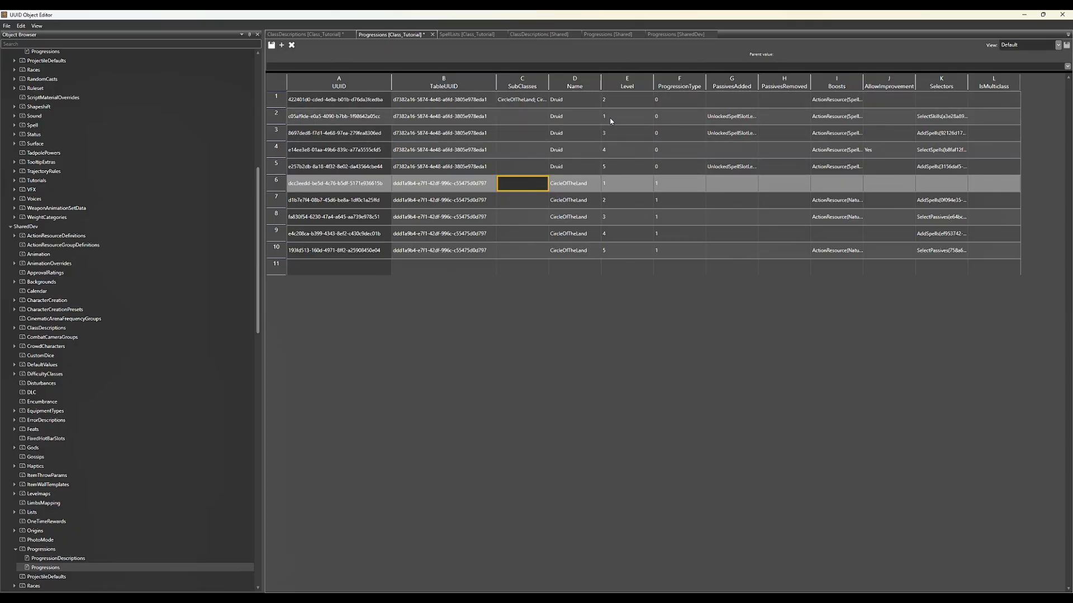
# Move the level 1 Druid row above the level 2 Druid row in the Class_Tutorial Progressions table
pyautogui.moveTo(276, 114); pyautogui.dragTo(274, 99)
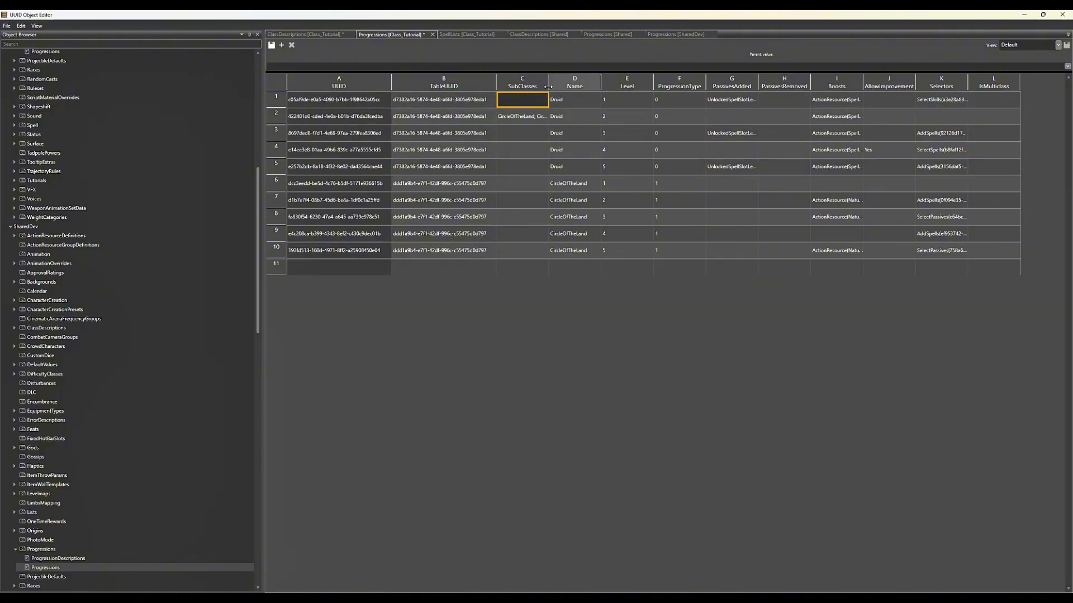
# Widen the SubClasses column and examine the level 1 Druid row's fields from SubClasses through IsMulticlass in the Class_Tutorial Progressions
pyautogui.moveTo(549, 85); pyautogui.dragTo(585, 86)
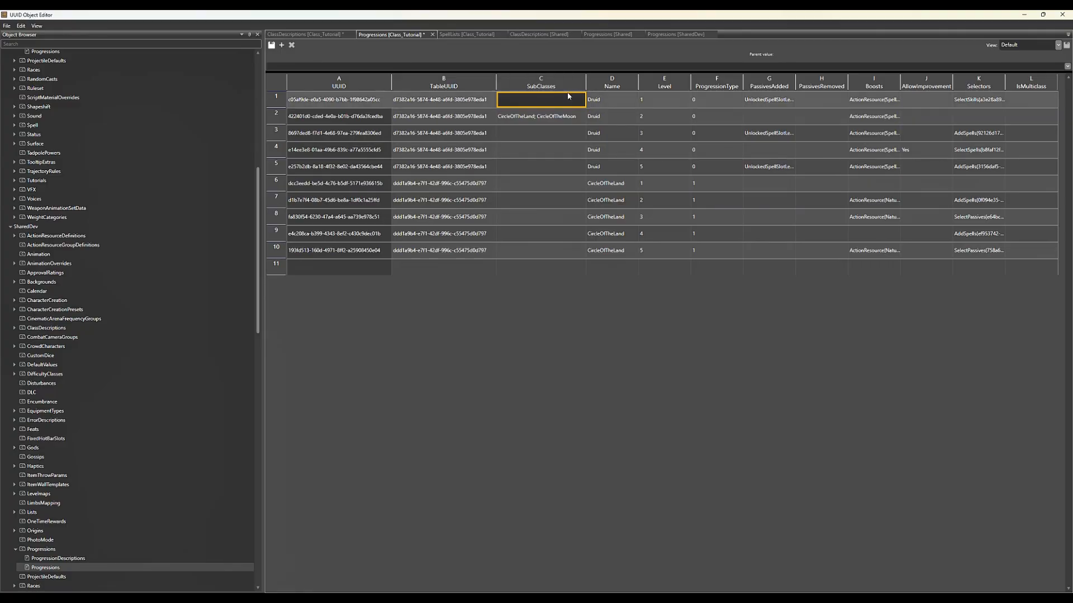
pyautogui.click(569, 99)
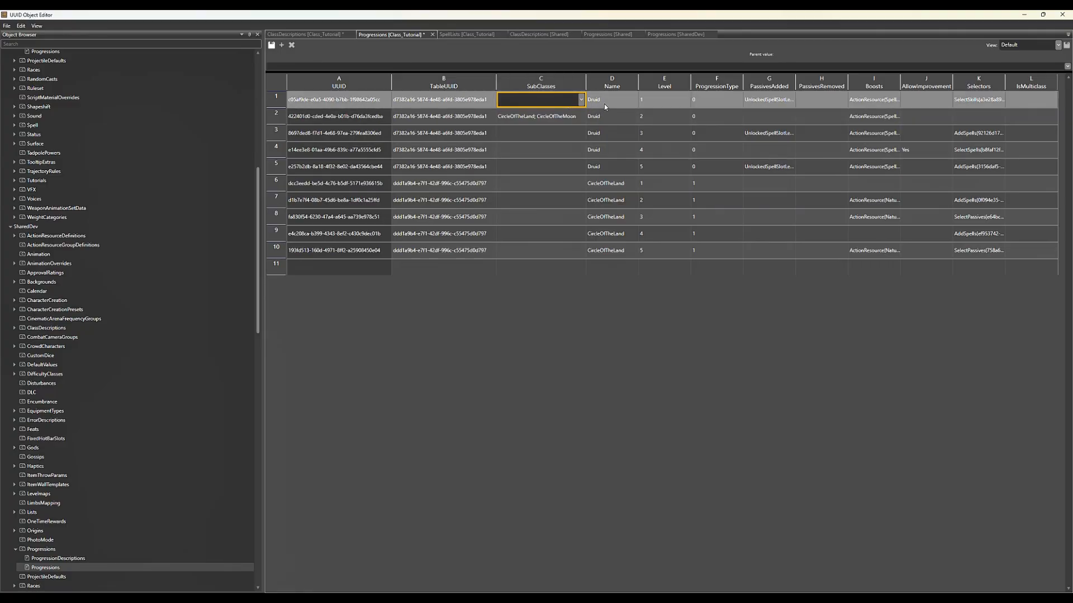
pyautogui.click(604, 103)
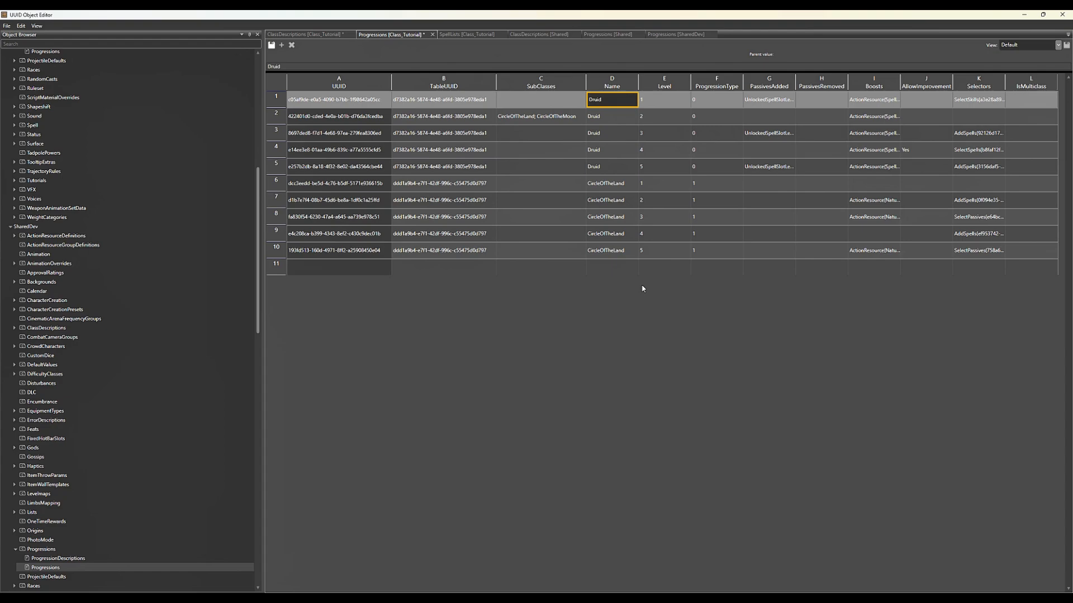
pyautogui.press('Right')
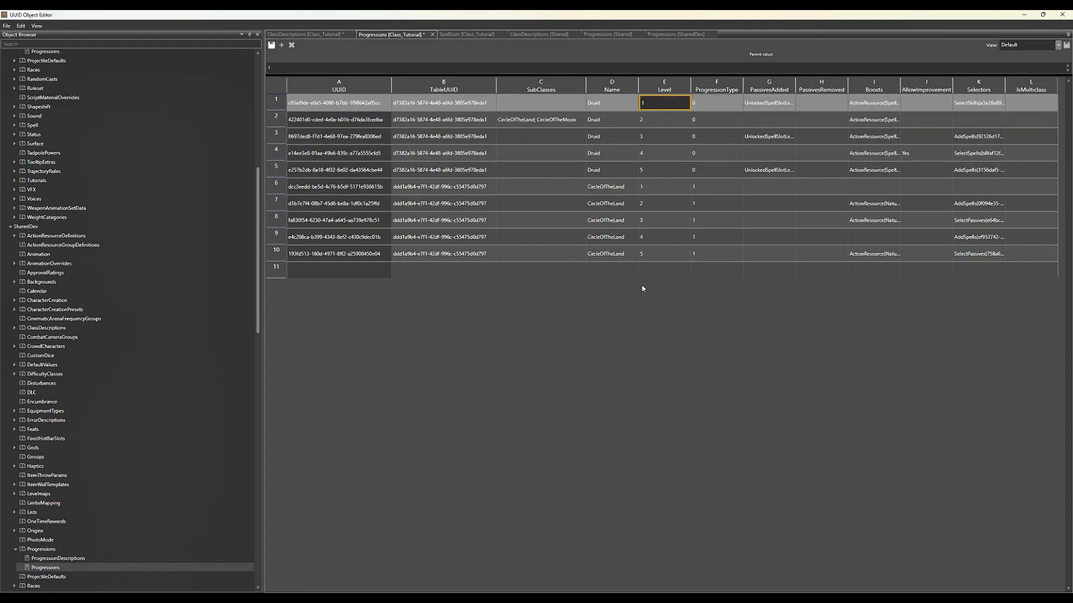
pyautogui.press('Right')
pyautogui.press('Right')
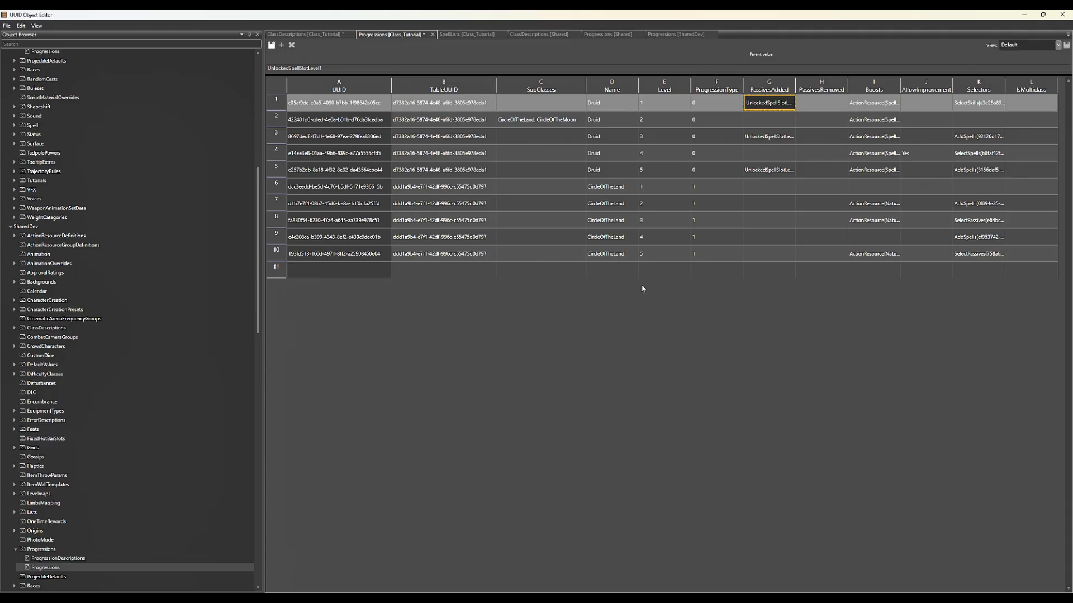
pyautogui.press('Tab')
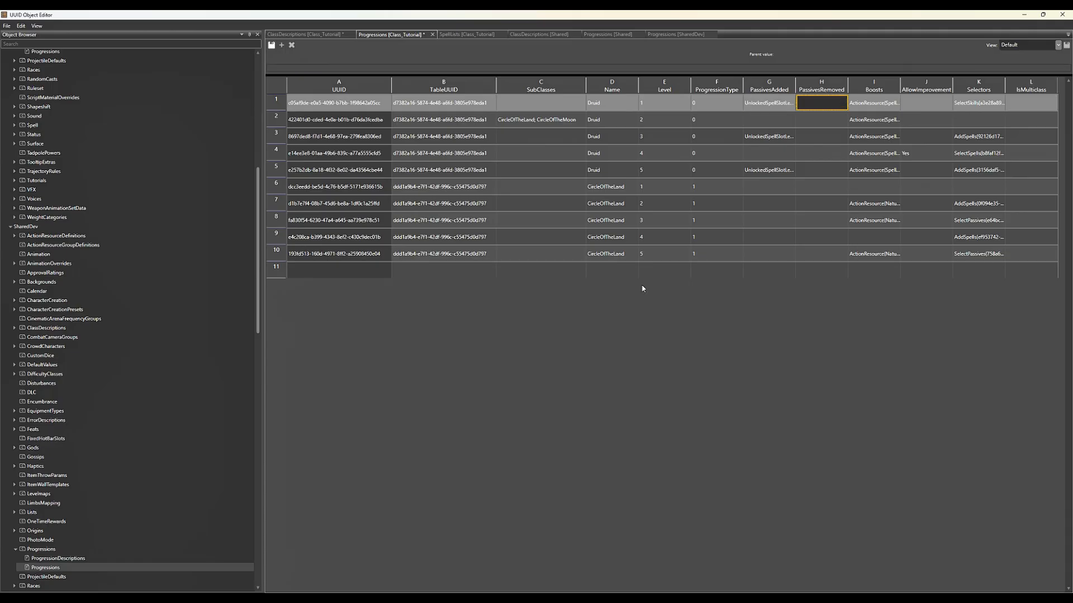
pyautogui.press('Tab')
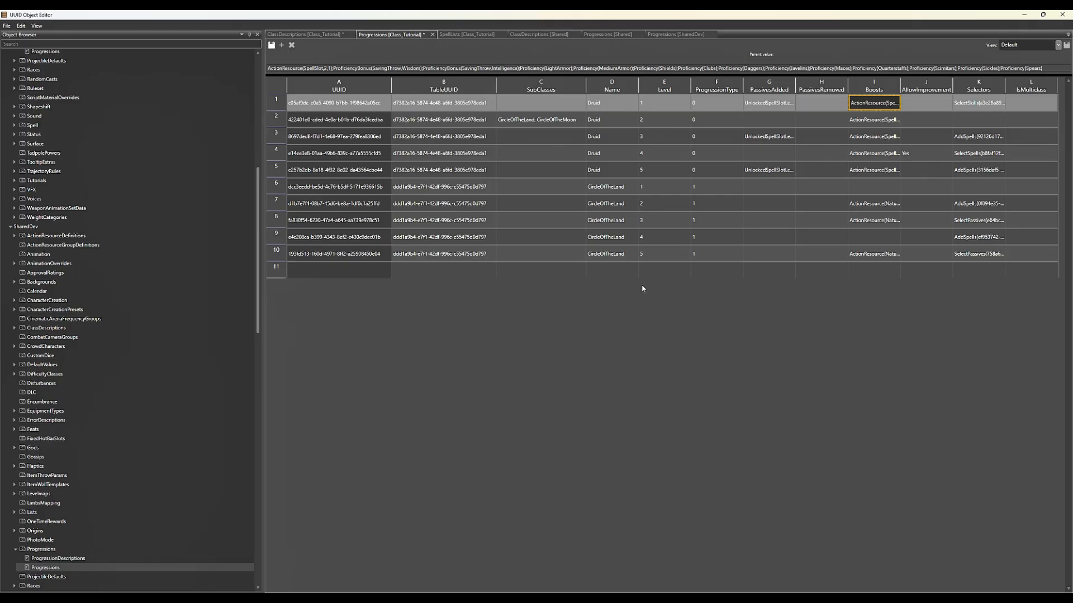
pyautogui.press('Right')
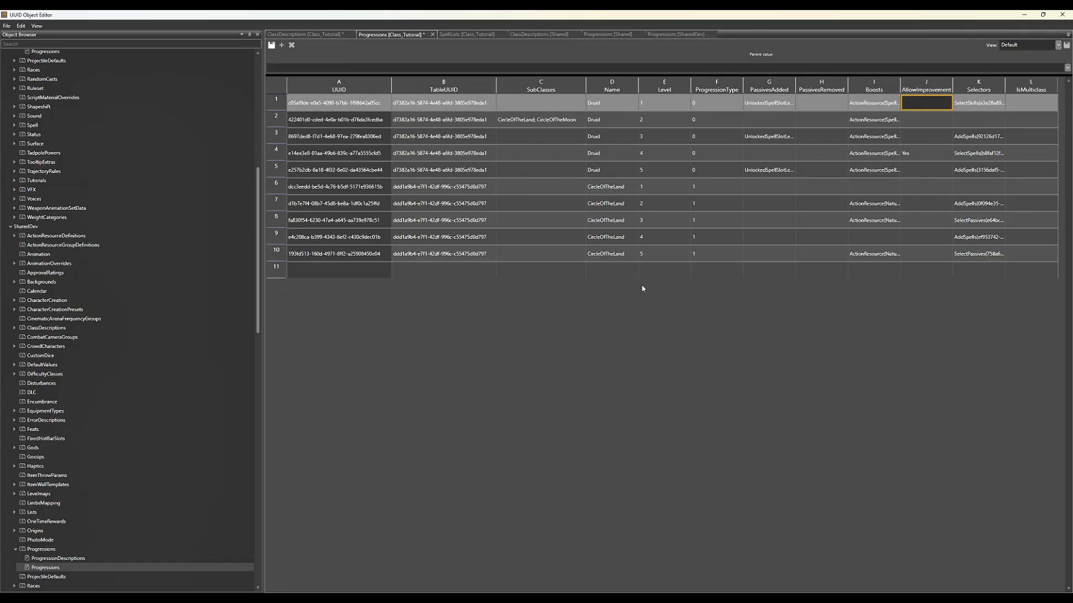
pyautogui.press('Right')
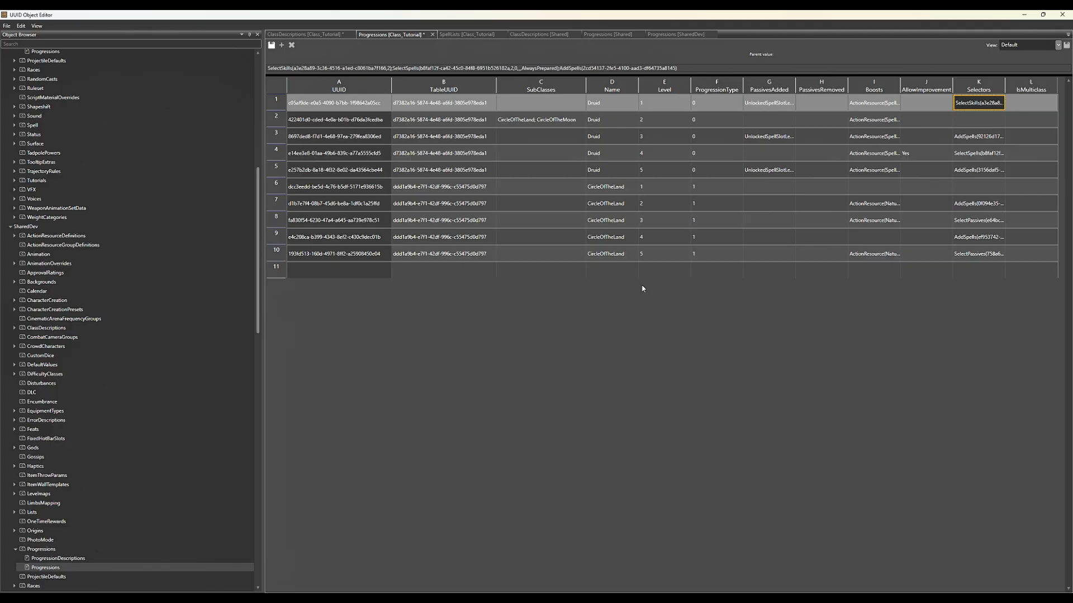
pyautogui.press('Right')
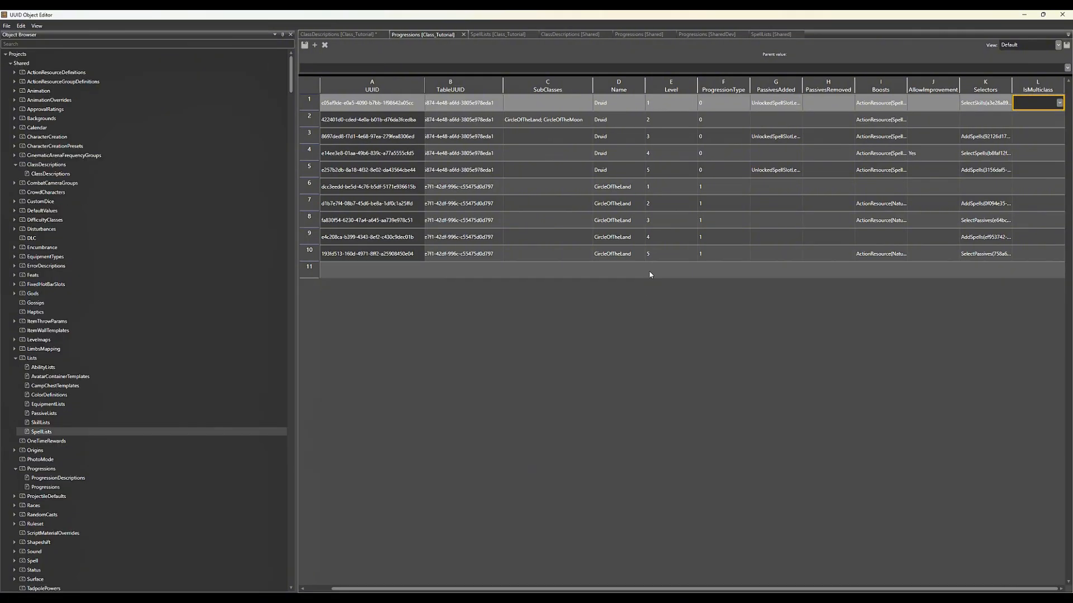
# Run a global search for "druid" across all tables, then clear the search and close the Find view
pyautogui.hotkey('ctrl', 'f')
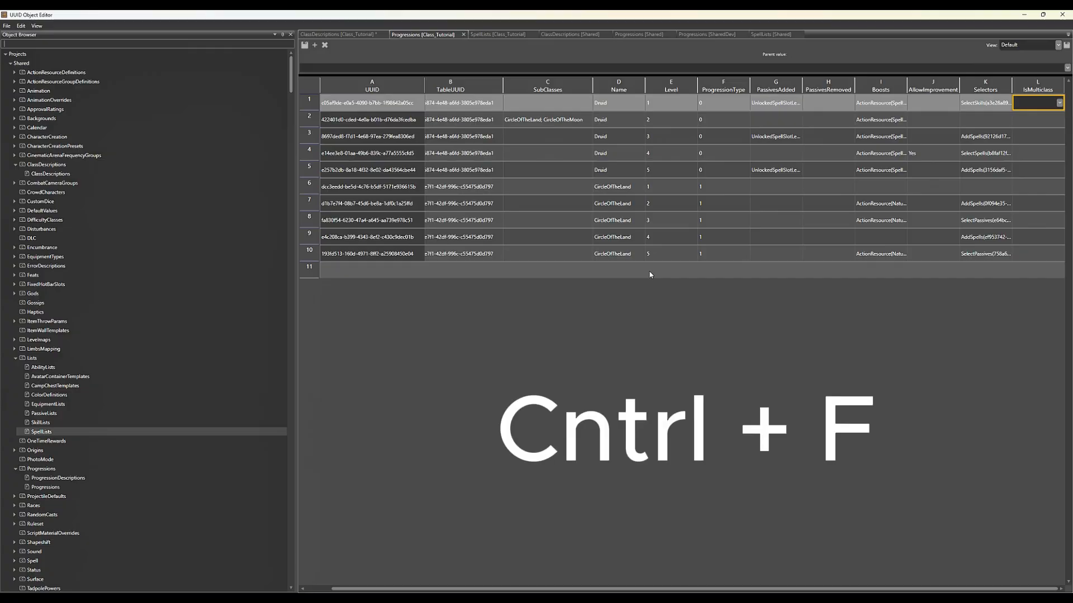
pyautogui.hotkey('ctrl', 'f')
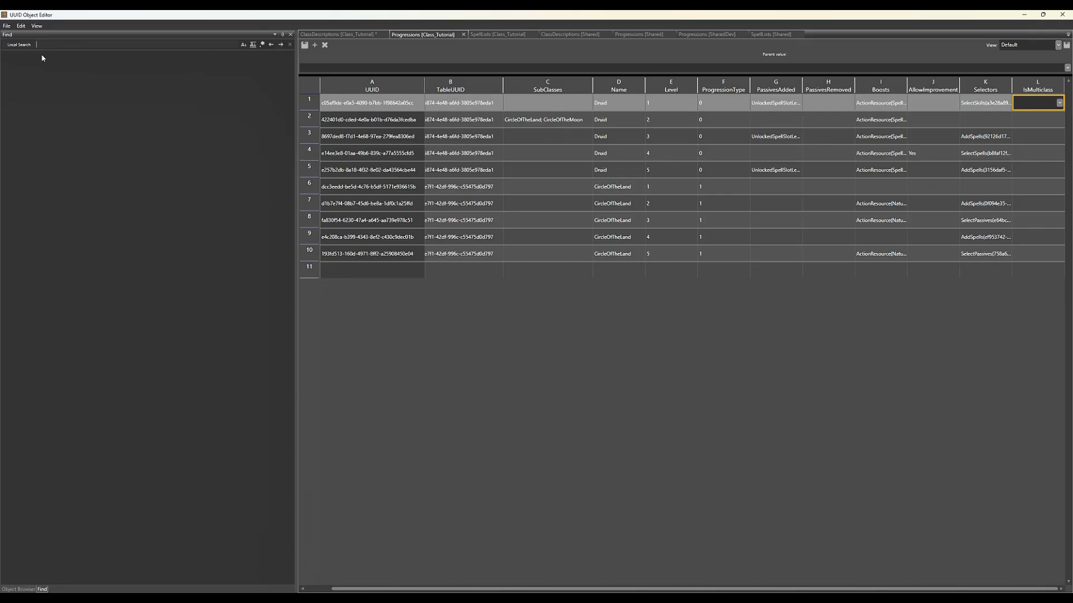
pyautogui.write('ruid')
pyautogui.press('Return')
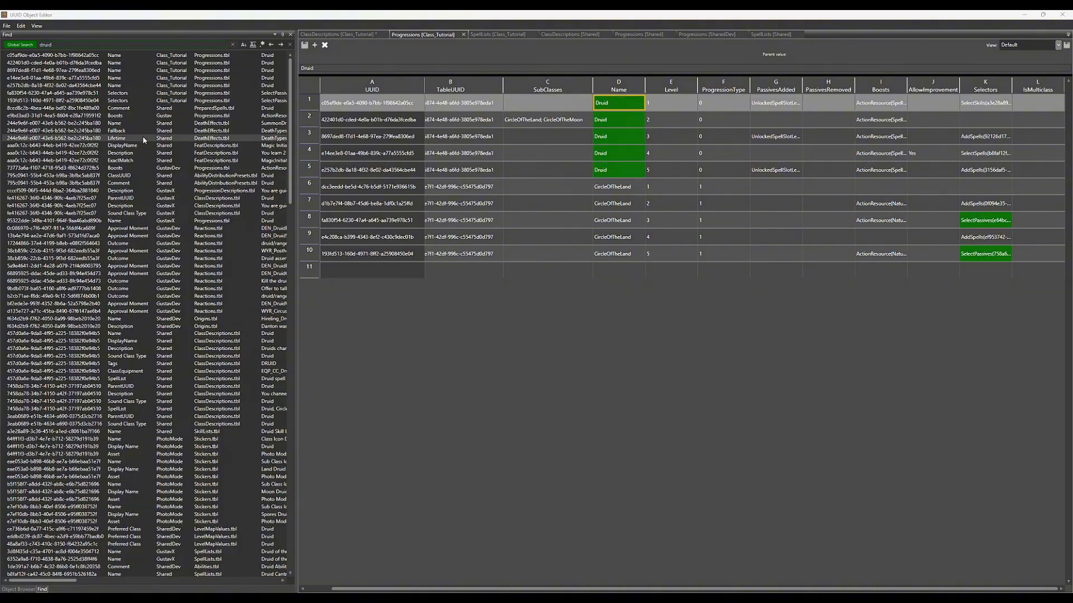
pyautogui.click(233, 45)
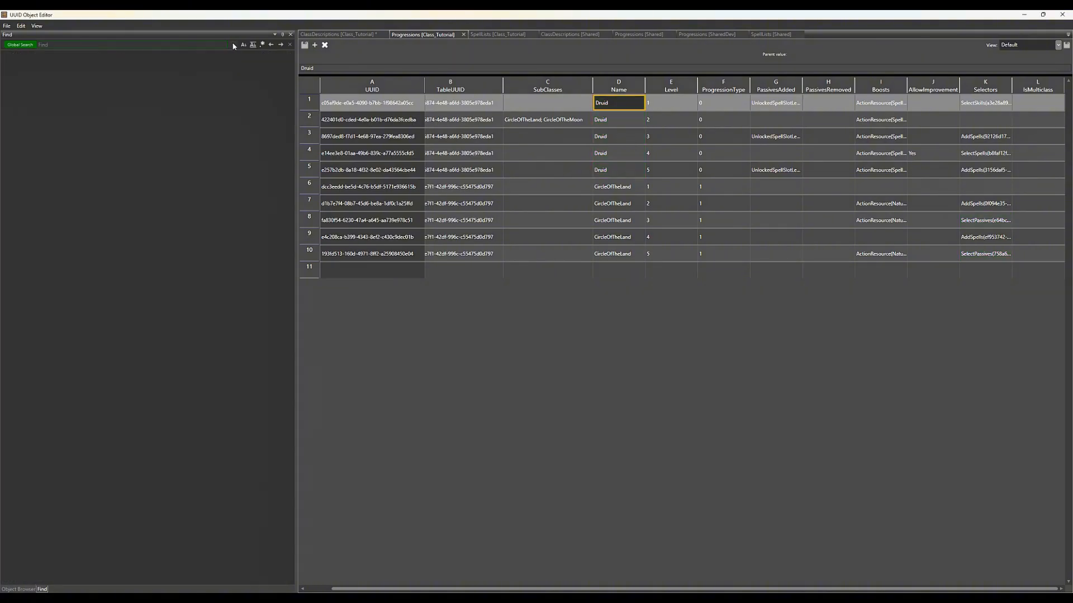
pyautogui.click(290, 34)
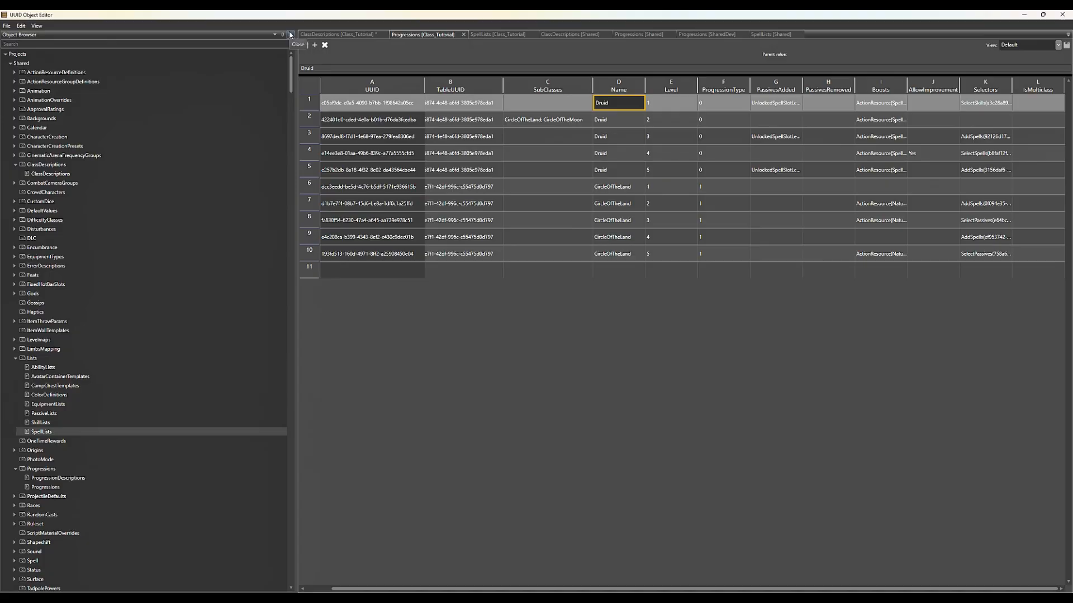
# Copy the Druid Cantrips row from the Shared SpellLists into the first row of the Class_Tutorial SpellLists
pyautogui.click(511, 37)
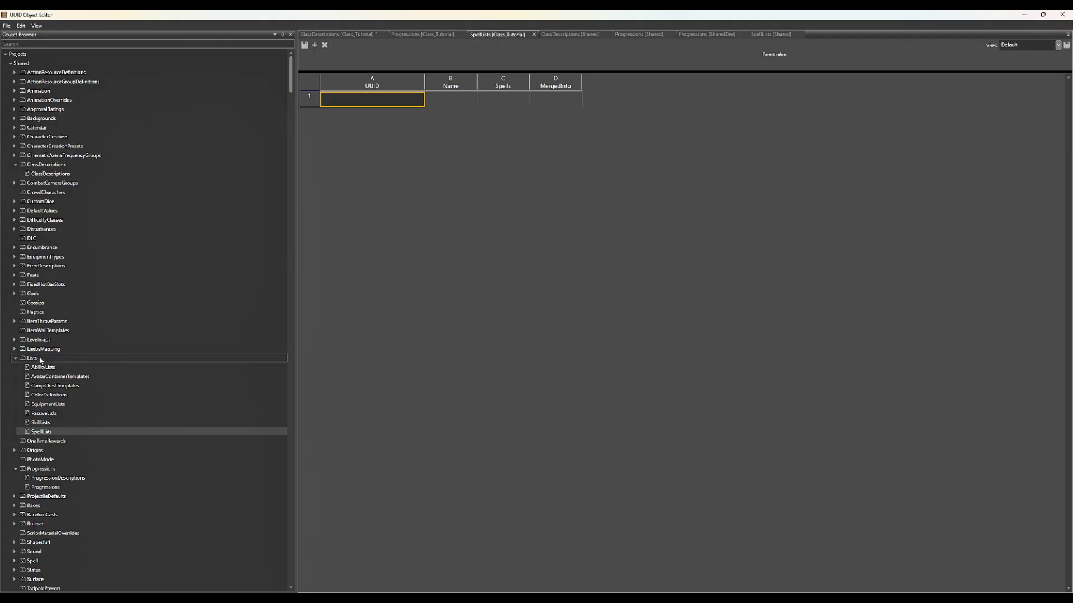
pyautogui.doubleClick(153, 434)
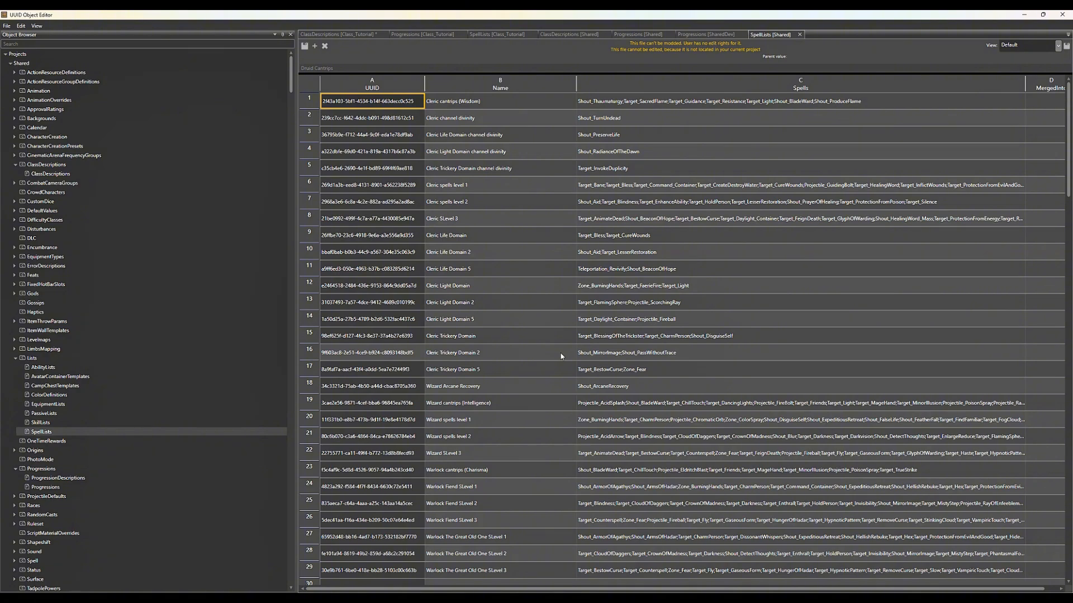
pyautogui.scroll(-11, 561, 356)
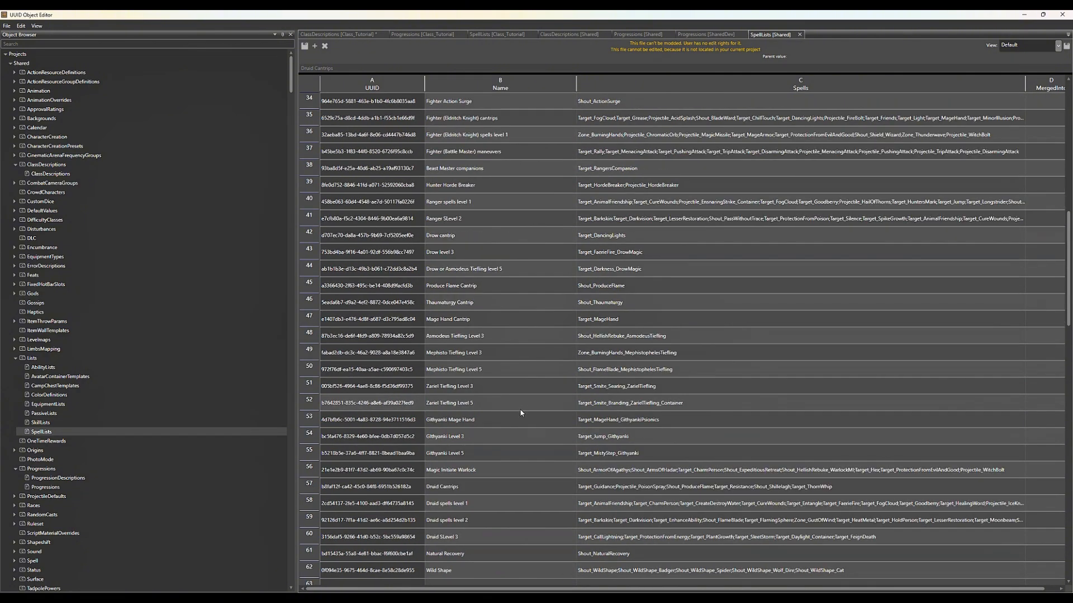
pyautogui.click(518, 488)
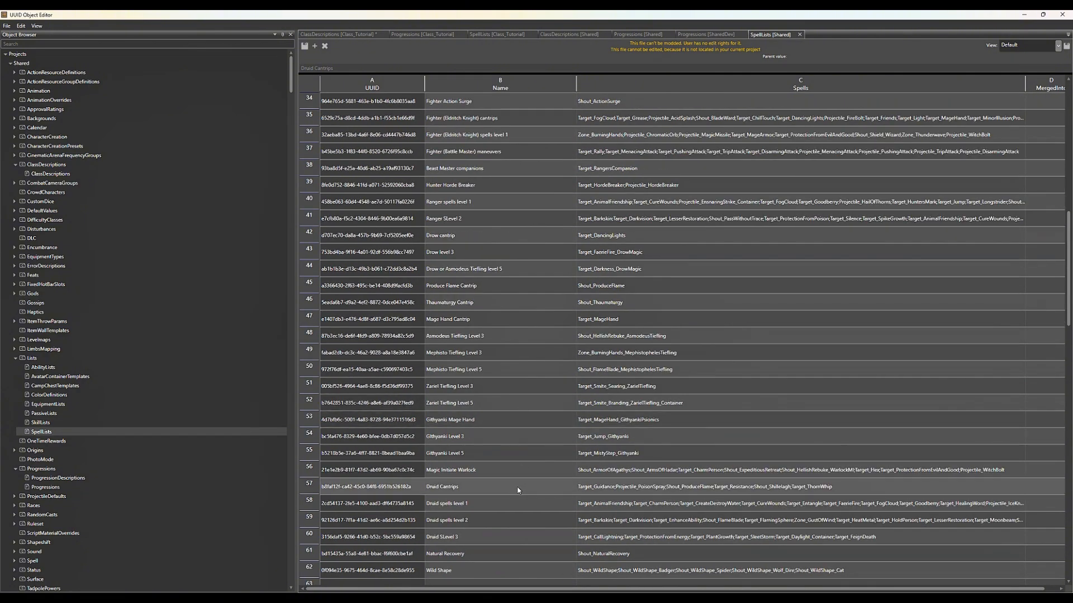
pyautogui.click(307, 488)
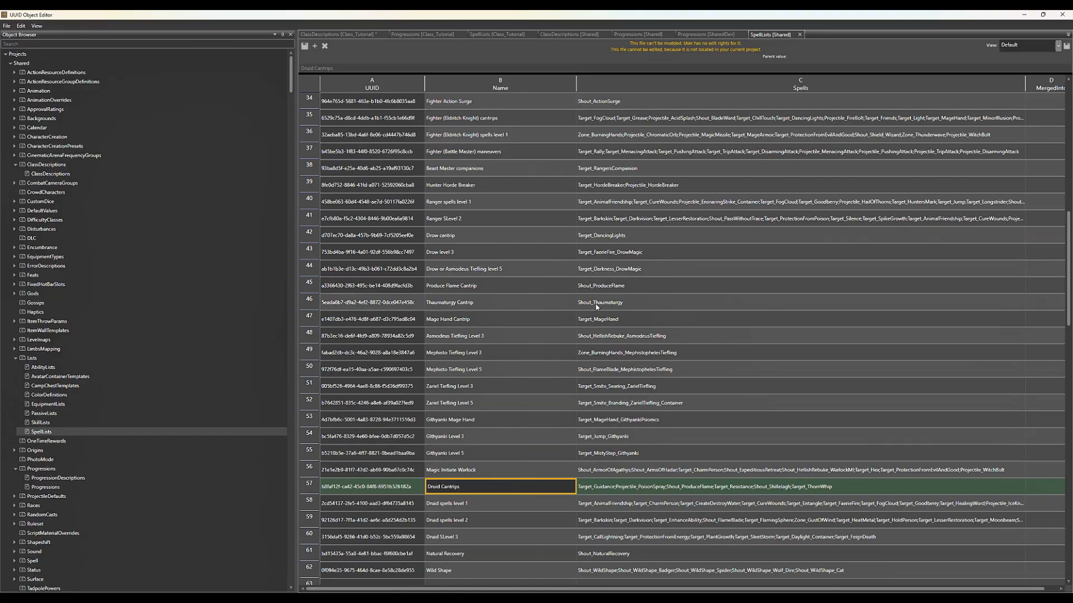
pyautogui.click(505, 36)
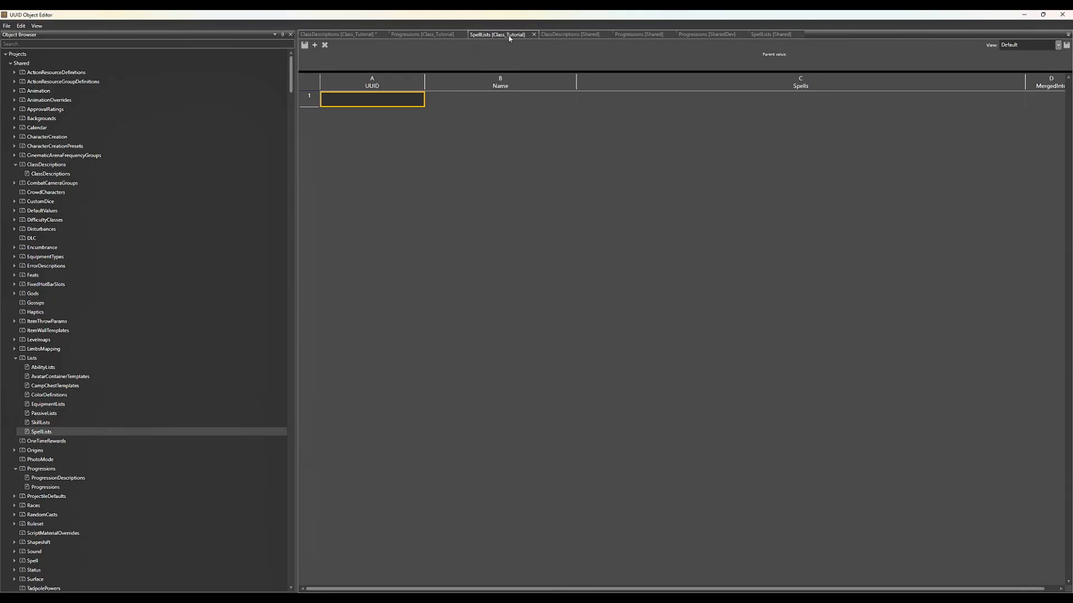
pyautogui.click(532, 102)
pyautogui.write('63d901b0-7a8c-4b2c-a2ce-5c9c1f653181\tDruid Cantrips\tTarget_Guidance;Projectile_PoisonSpray;Shout_ProduceFlame;Target_Resistance;Shout_Shillelagh;Target_ThornWhip')
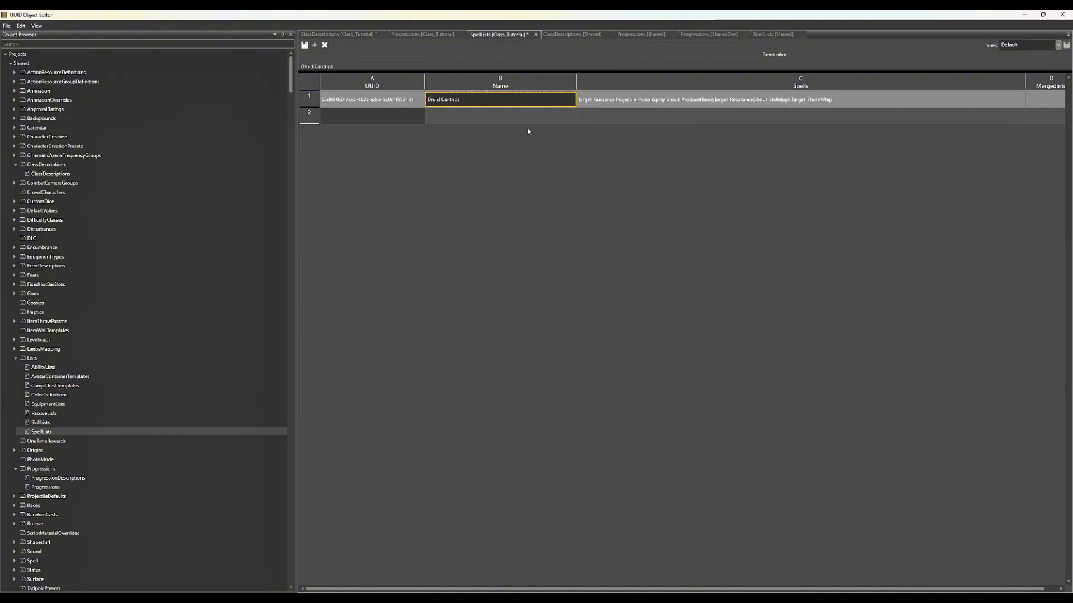
# Review the UUID, Name and Spells fields of the Druid Cantrips row in the Class_Tutorial SpellLists
pyautogui.click(531, 118)
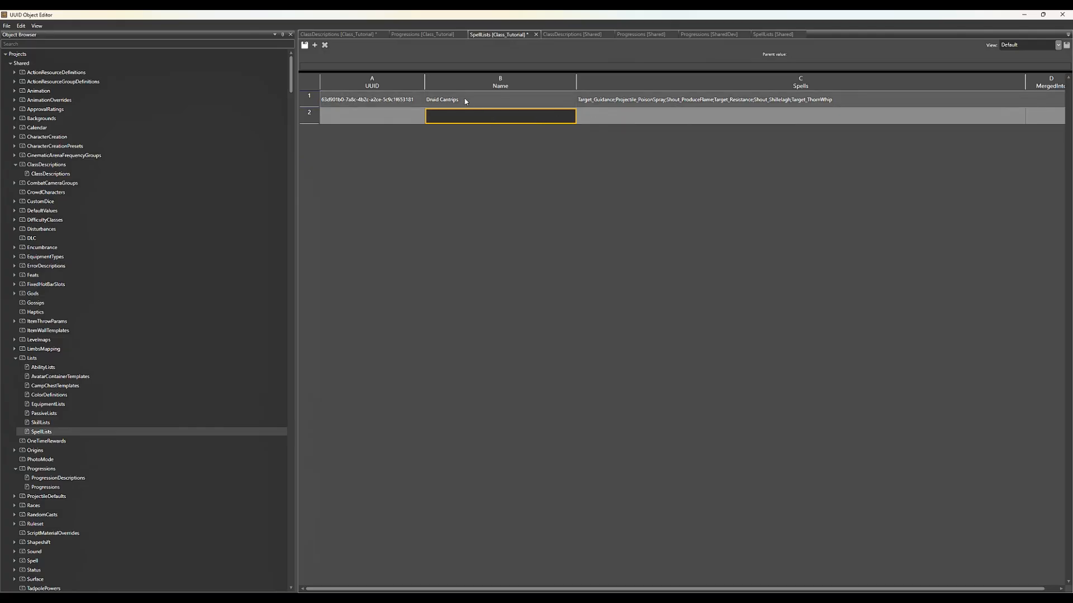
pyautogui.click(406, 103)
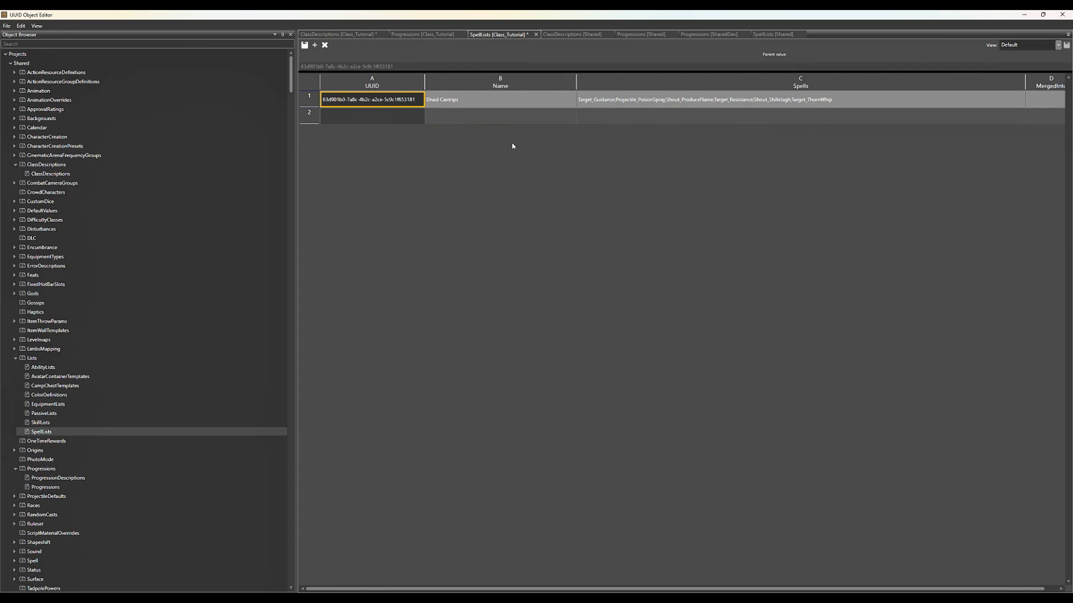
pyautogui.press('Tab')
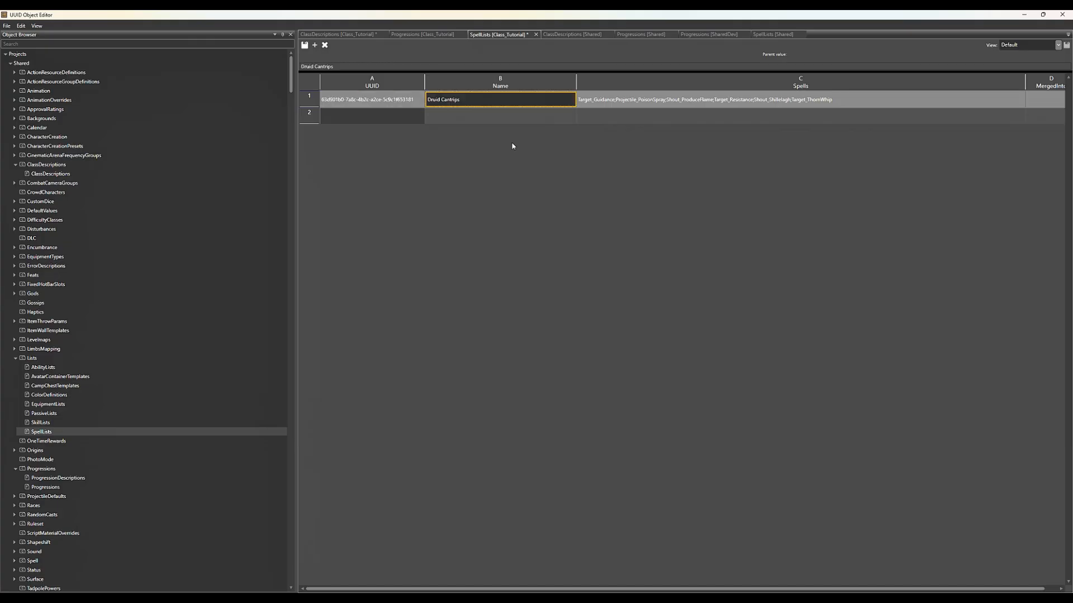
pyautogui.press('Tab')
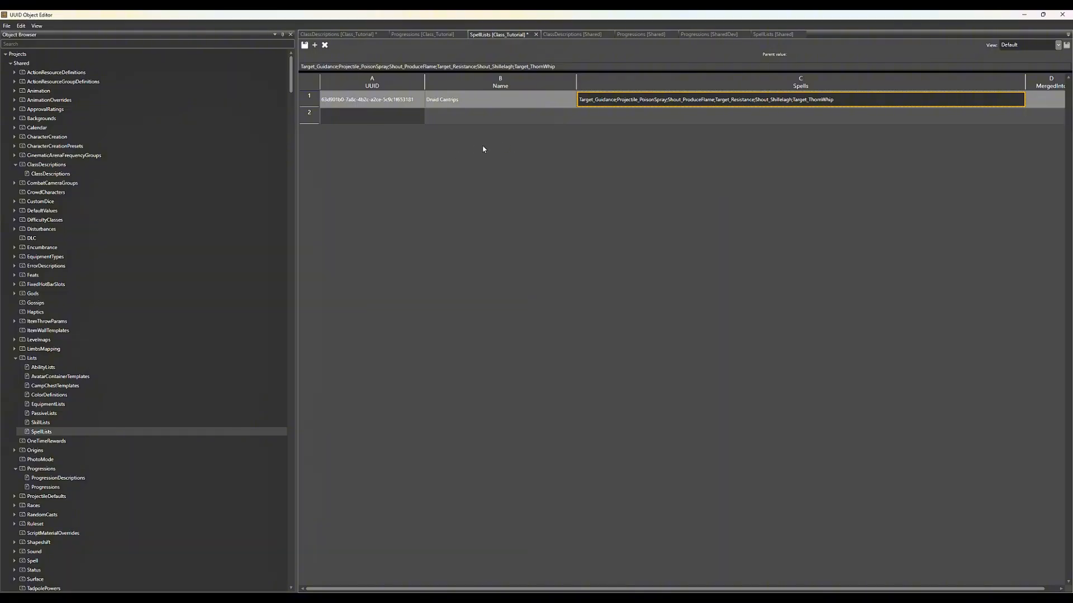
# Compare the SelectSpells UUID in the level 1 Druid row's Selectors with the Druid Cantrips UUID in the Shared SpellLists
pyautogui.click(405, 36)
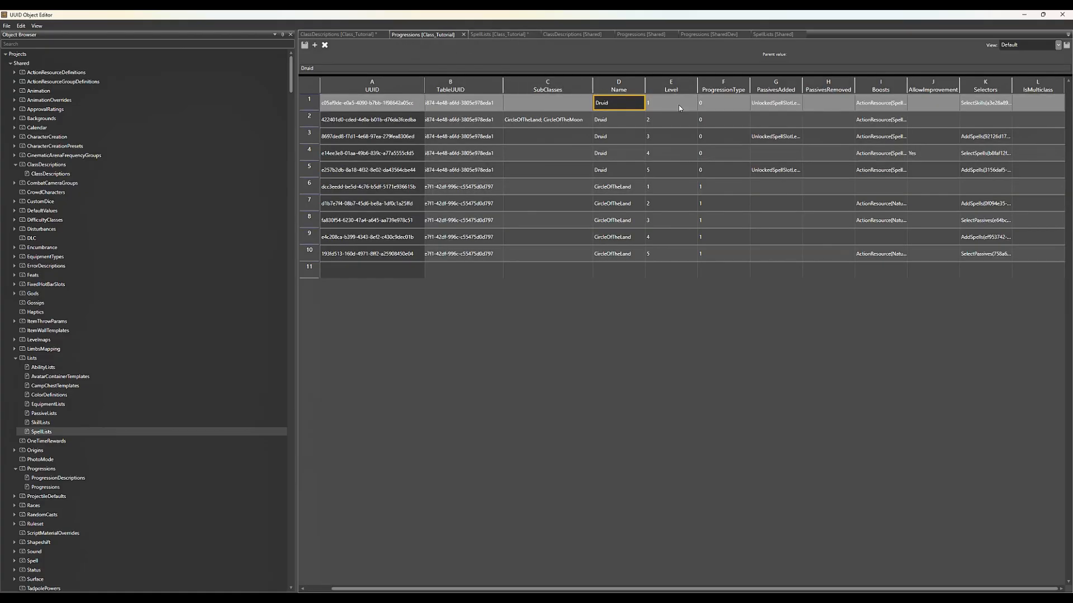
pyautogui.click(992, 103)
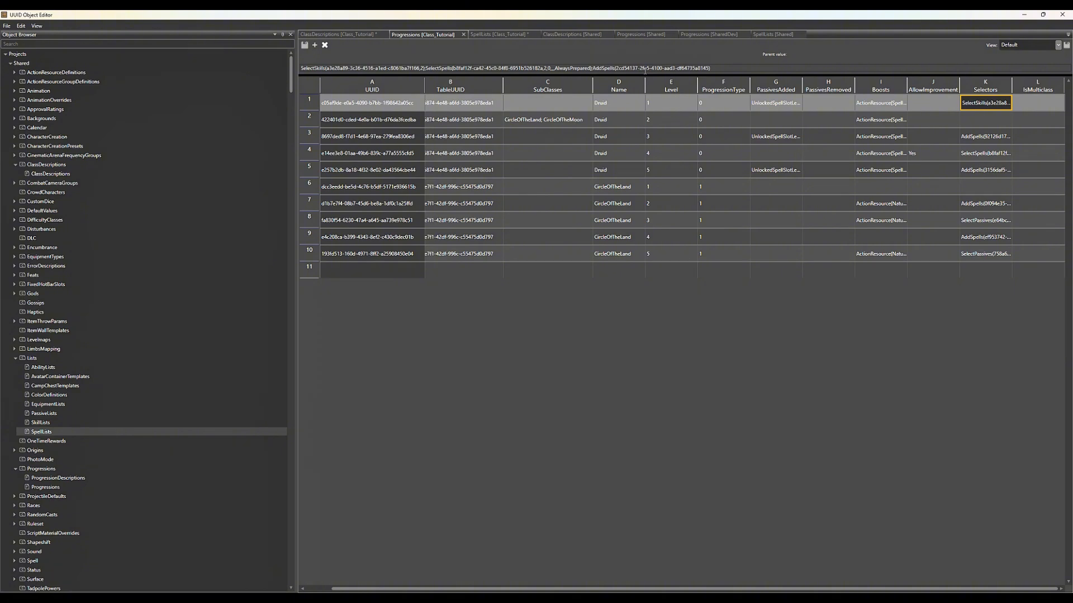
pyautogui.tripleClick(542, 68)
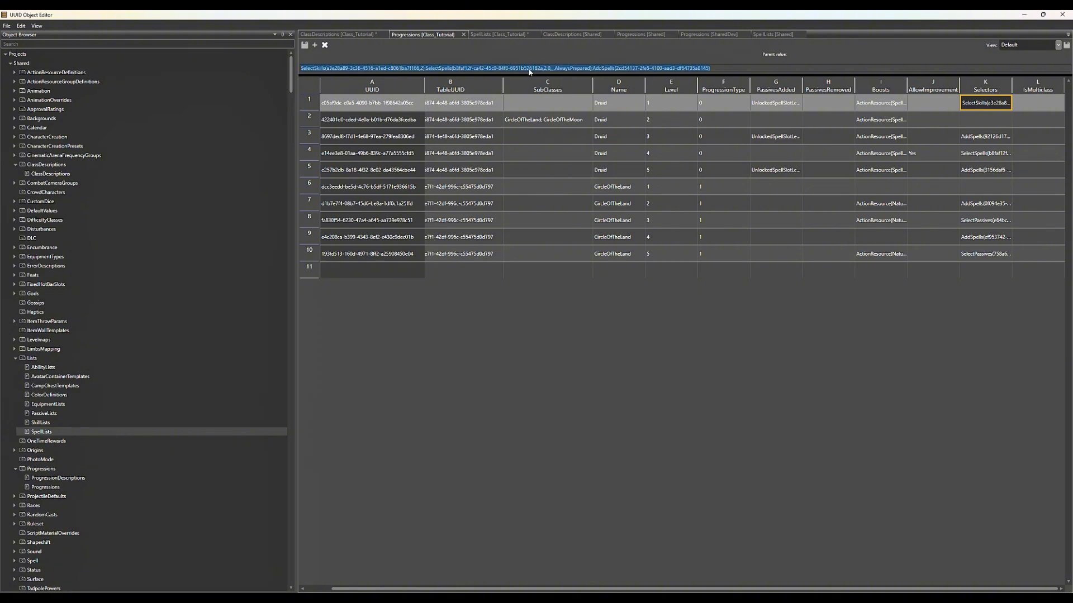
pyautogui.click(481, 68)
pyautogui.moveTo(453, 68); pyautogui.dragTo(540, 71)
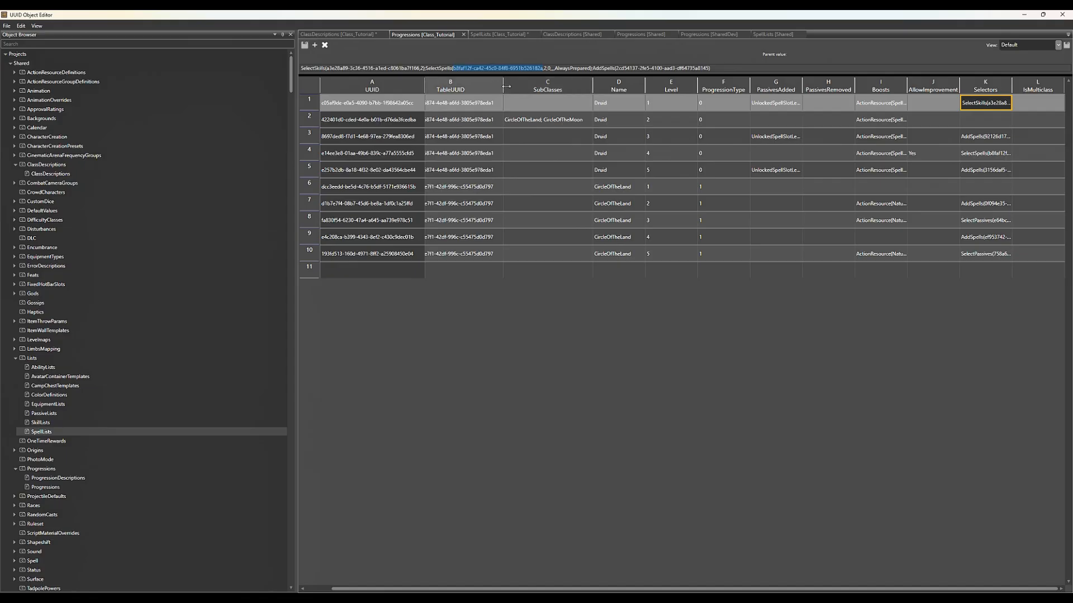
pyautogui.click(777, 35)
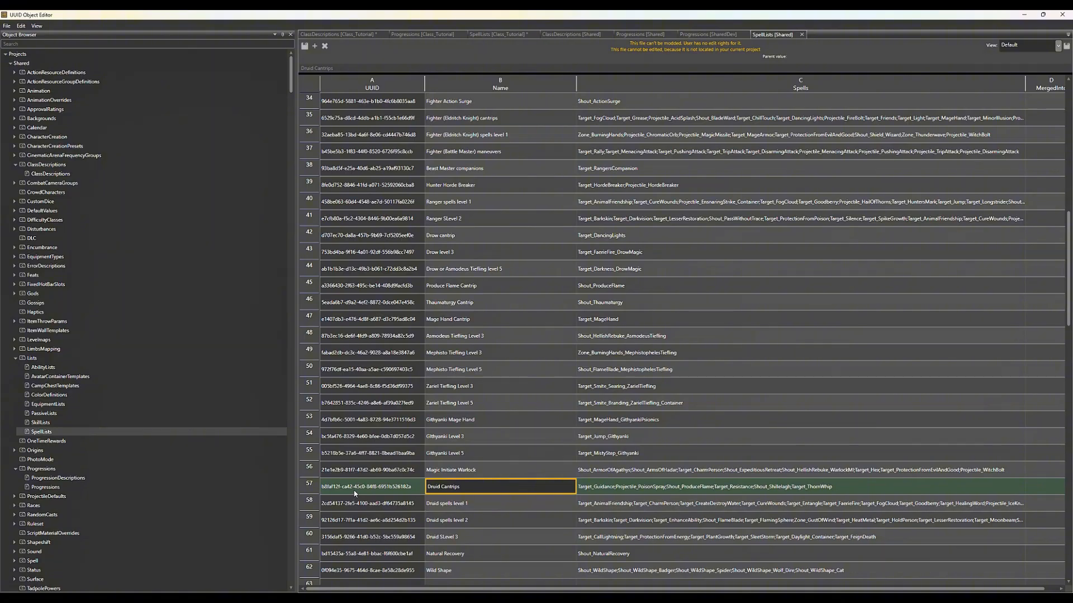
# Return to the Class_Tutorial SpellLists and inspect the copied Druid Cantrips row's own UUID and its Spells entry
pyautogui.click(499, 34)
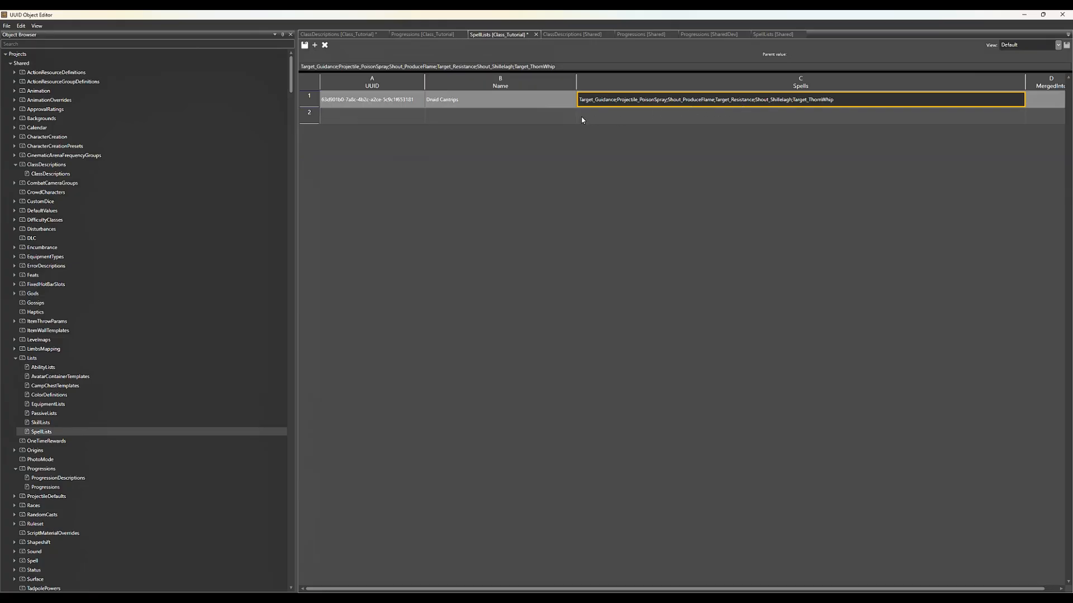
pyautogui.click(420, 103)
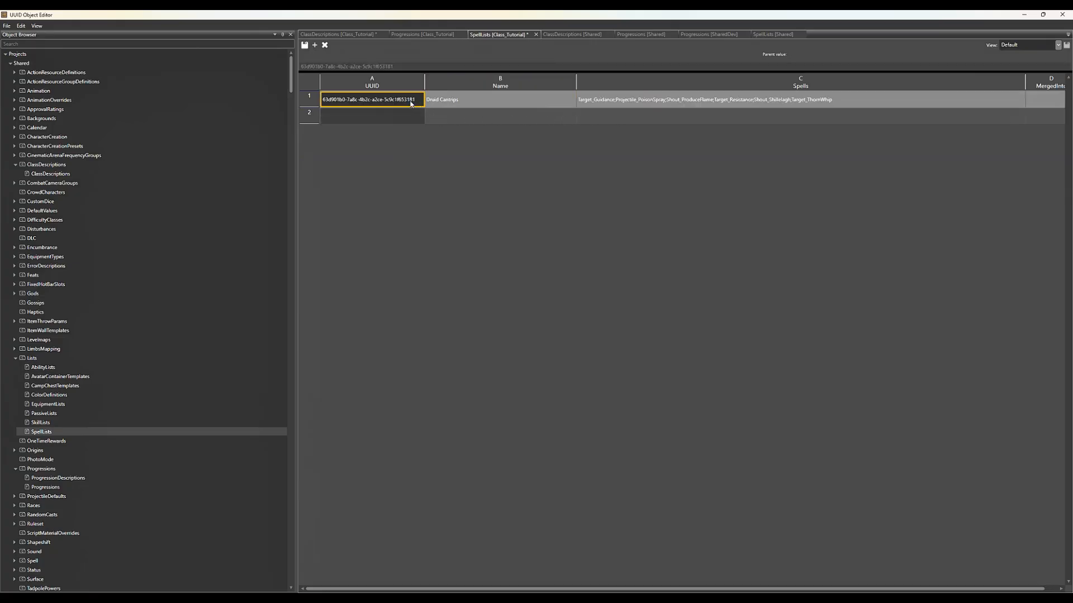
pyautogui.click(406, 119)
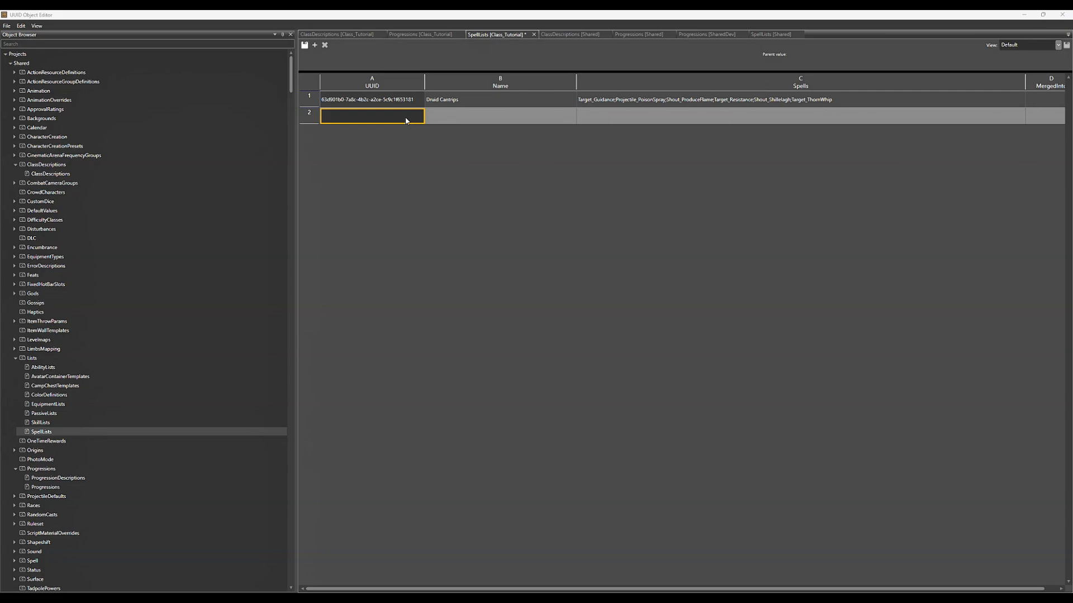
pyautogui.click(646, 100)
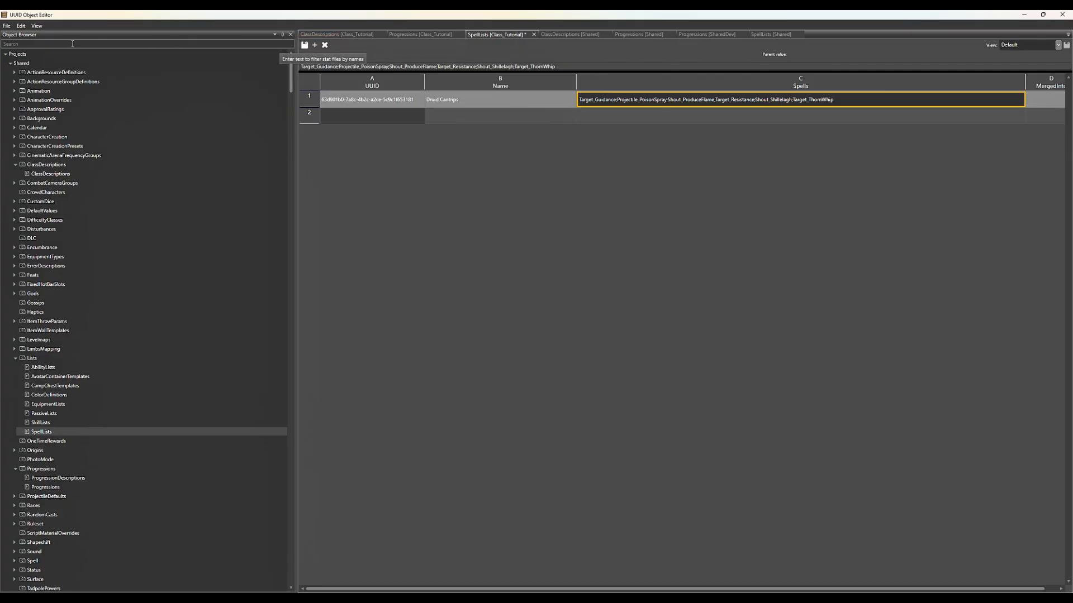
# Resave all UUID object files, including the modified Class_Tutorial SpellLists
pyautogui.click(7, 26)
pyautogui.moveTo(21, 26)
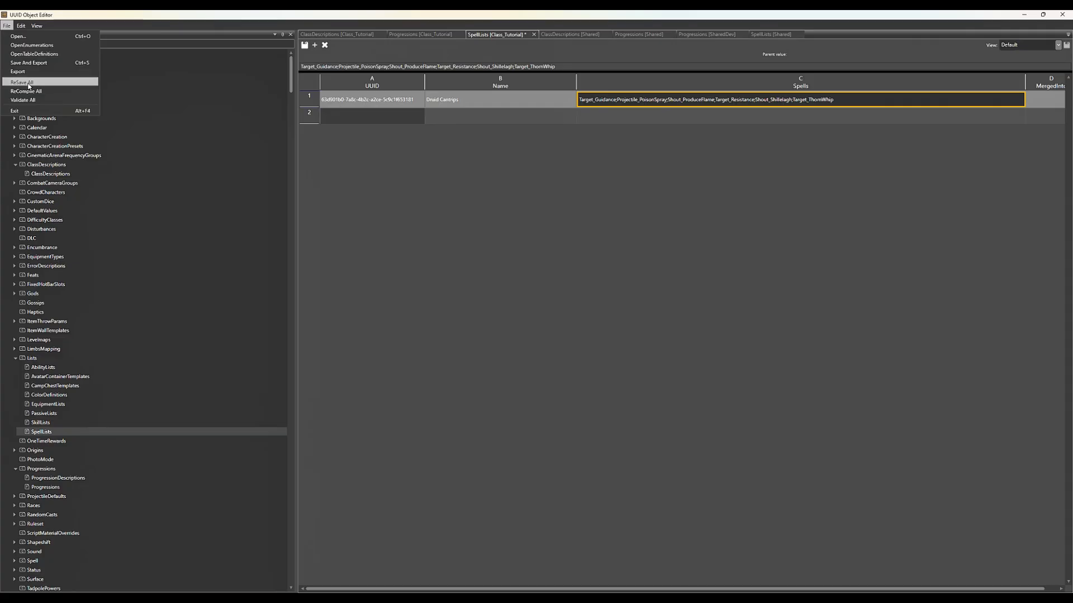
pyautogui.click(28, 83)
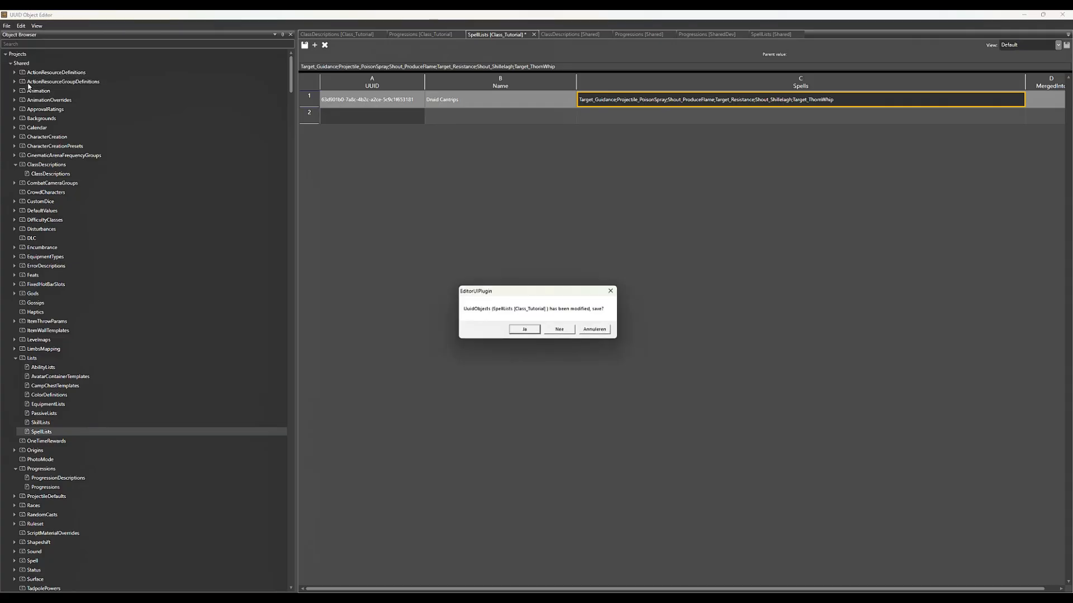
pyautogui.click(518, 330)
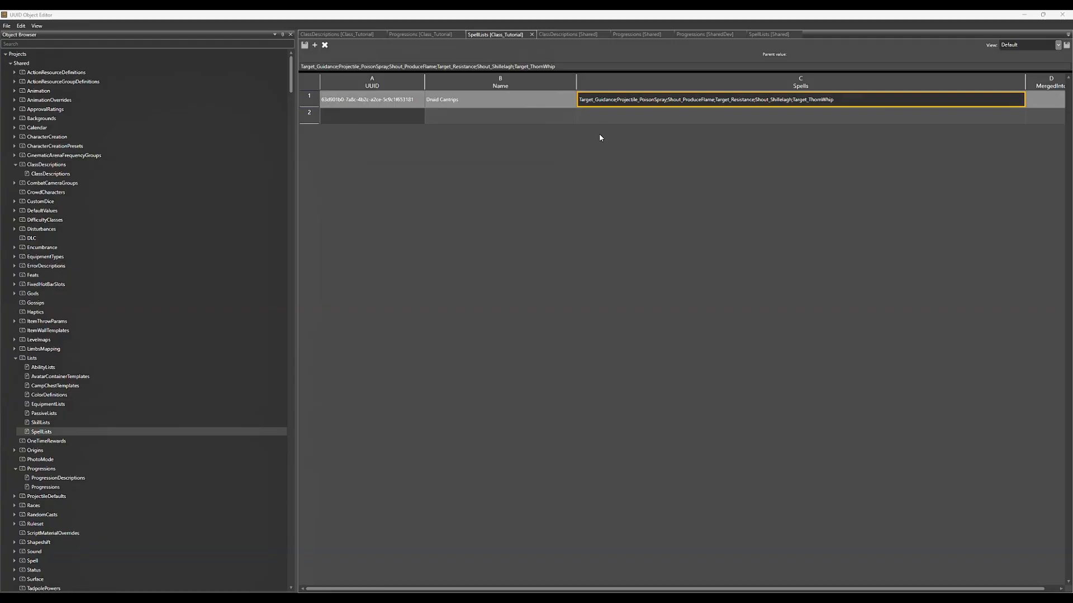
# Switch to the main Glasses editor, launch the Stats Editor and view the Projectile table in the Shared SpellData
pyautogui.moveTo(737, 601)
pyautogui.click(700, 563)
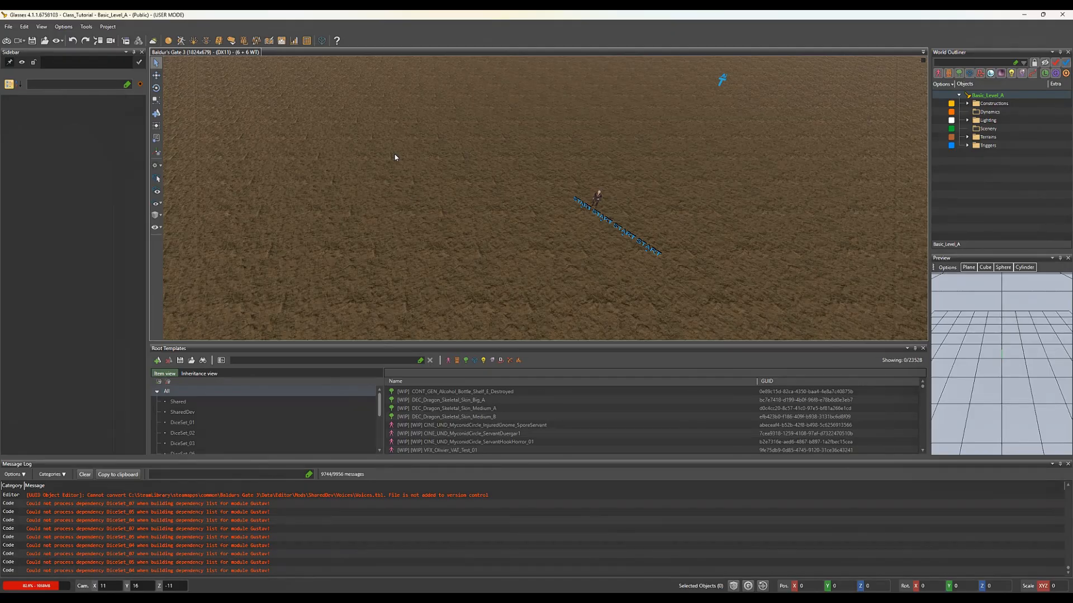
pyautogui.click(294, 41)
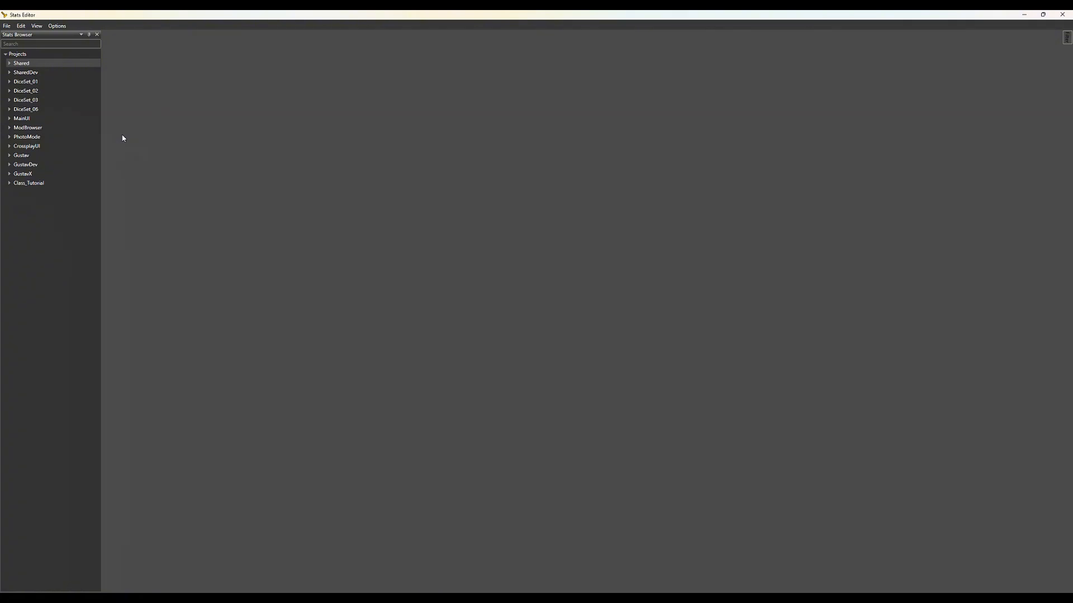
pyautogui.click(9, 64)
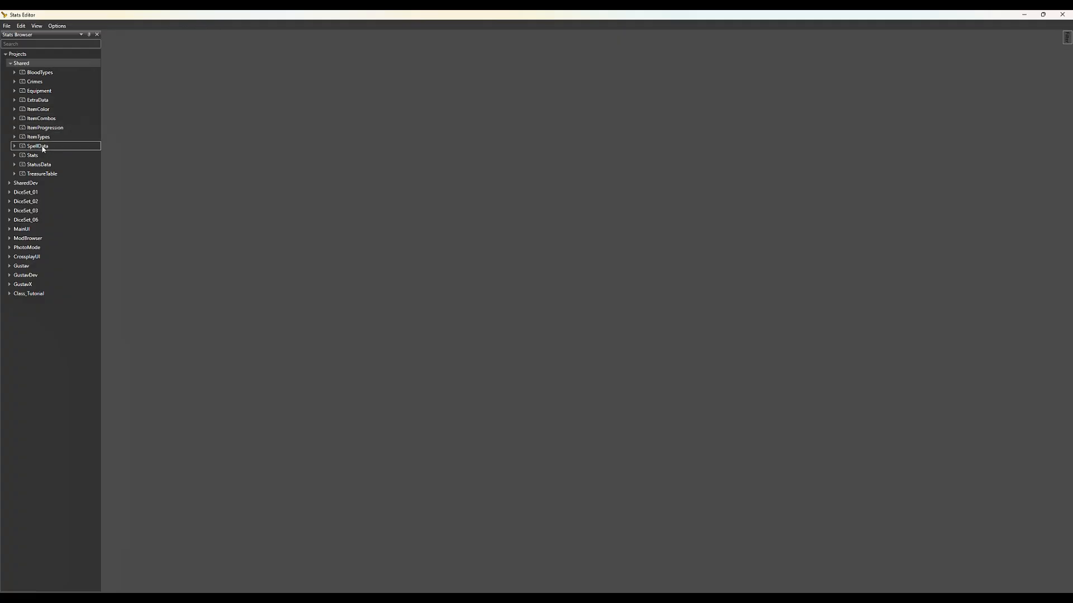
pyautogui.click(14, 148)
pyautogui.click(14, 148)
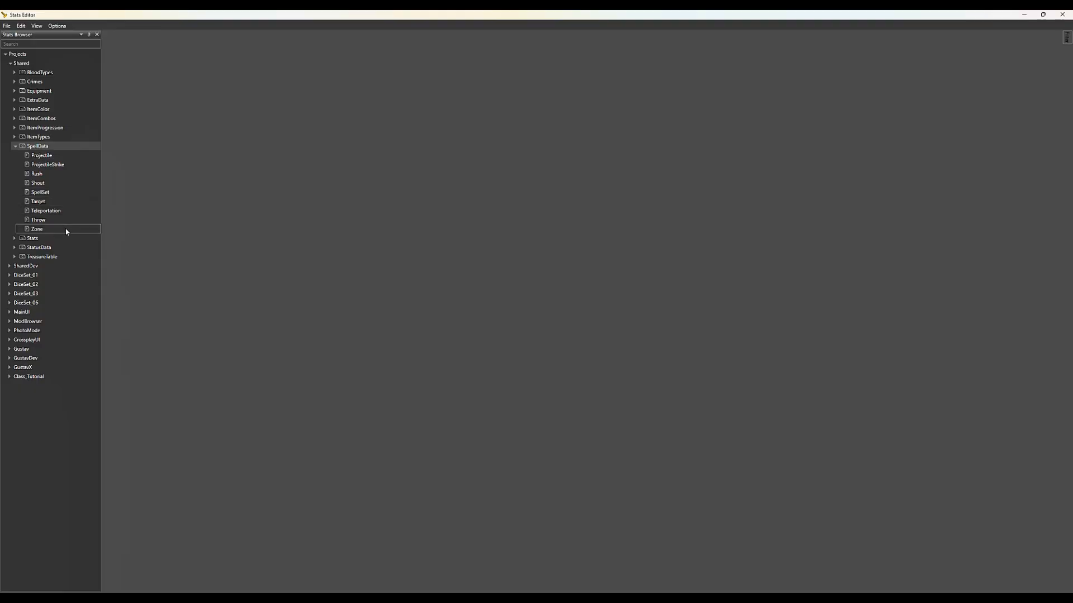
pyautogui.doubleClick(75, 155)
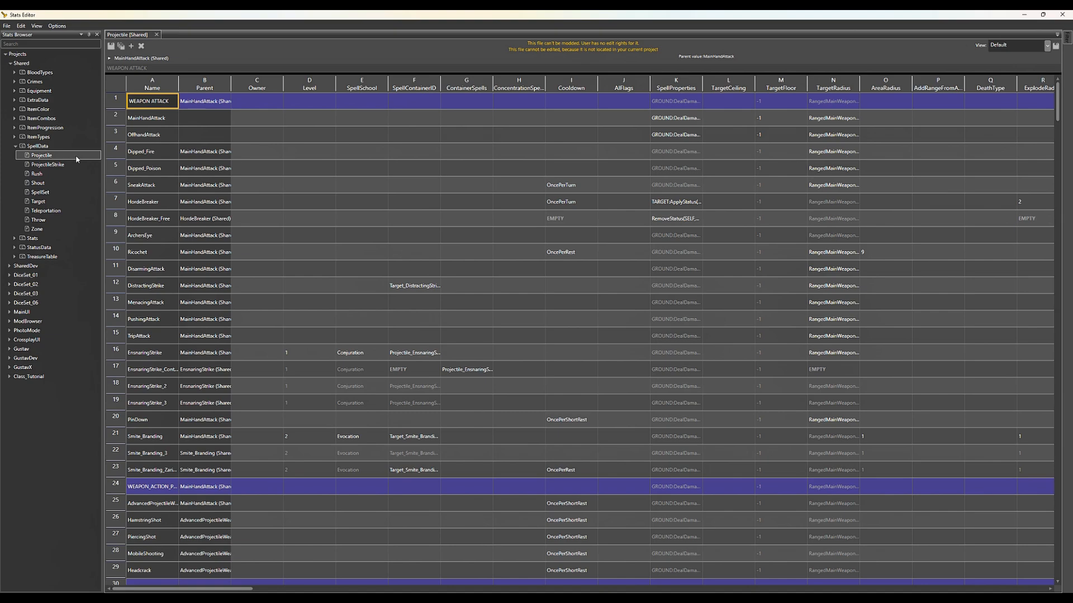
# Look through the SpellData types that can be added to Class_Tutorial, and close the Stats Editor
pyautogui.click(9, 378)
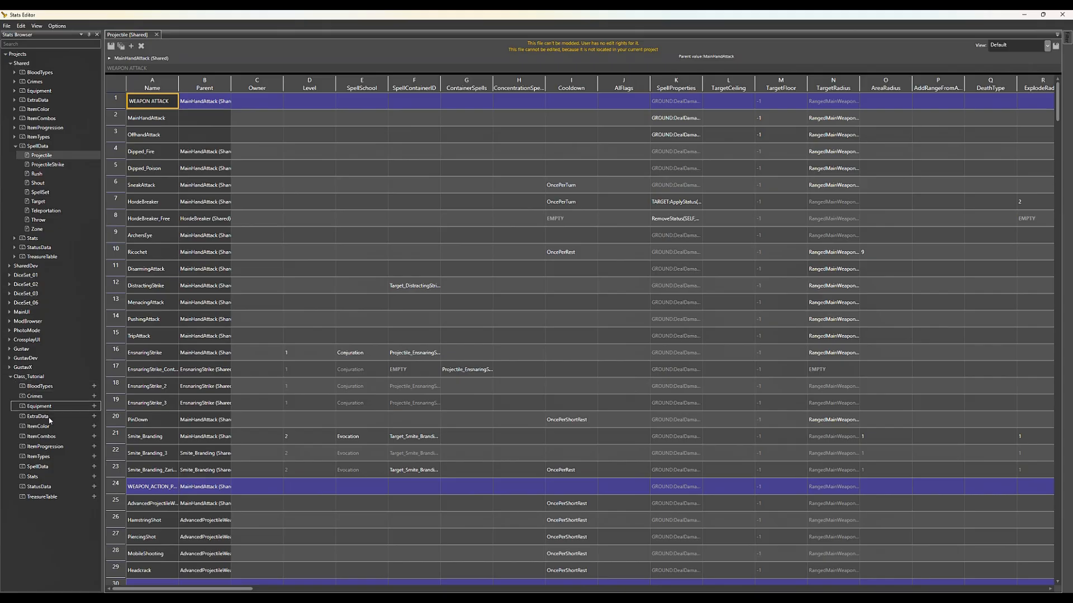
pyautogui.click(93, 467)
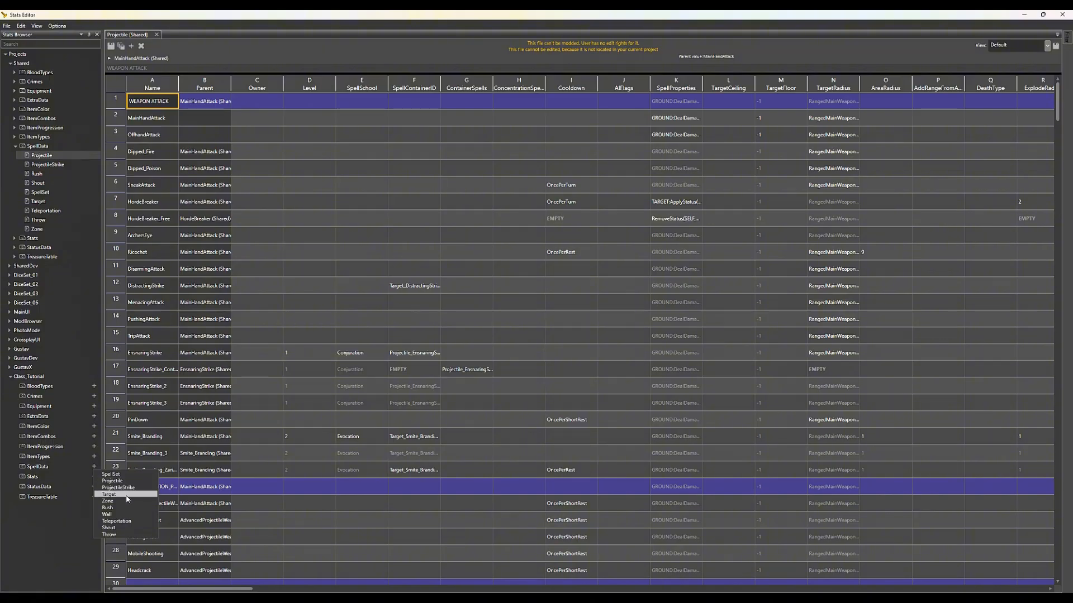
pyautogui.click(114, 535)
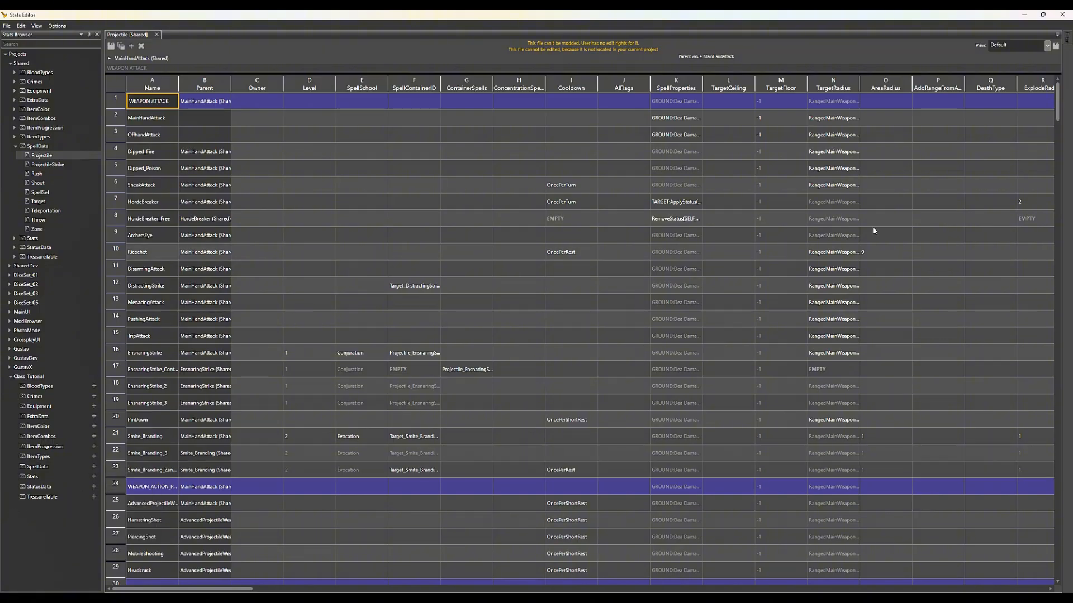
pyautogui.click(1063, 19)
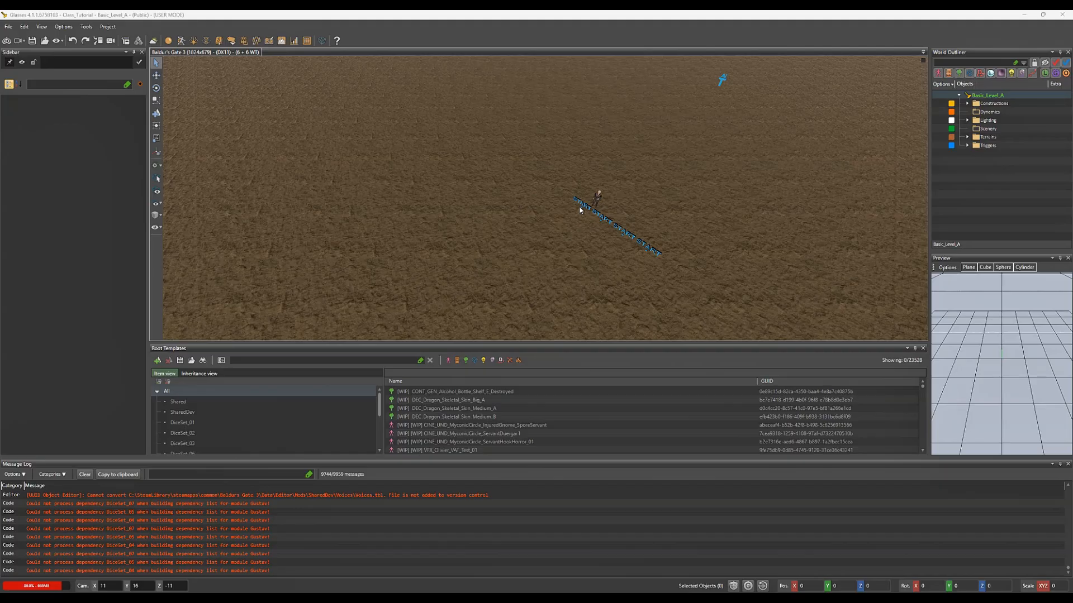
# In the UUID Object Editor's Class_Tutorial Progressions, rename all five Druid rows, levels 1 to 5, to Tutorial
pyautogui.click(307, 40)
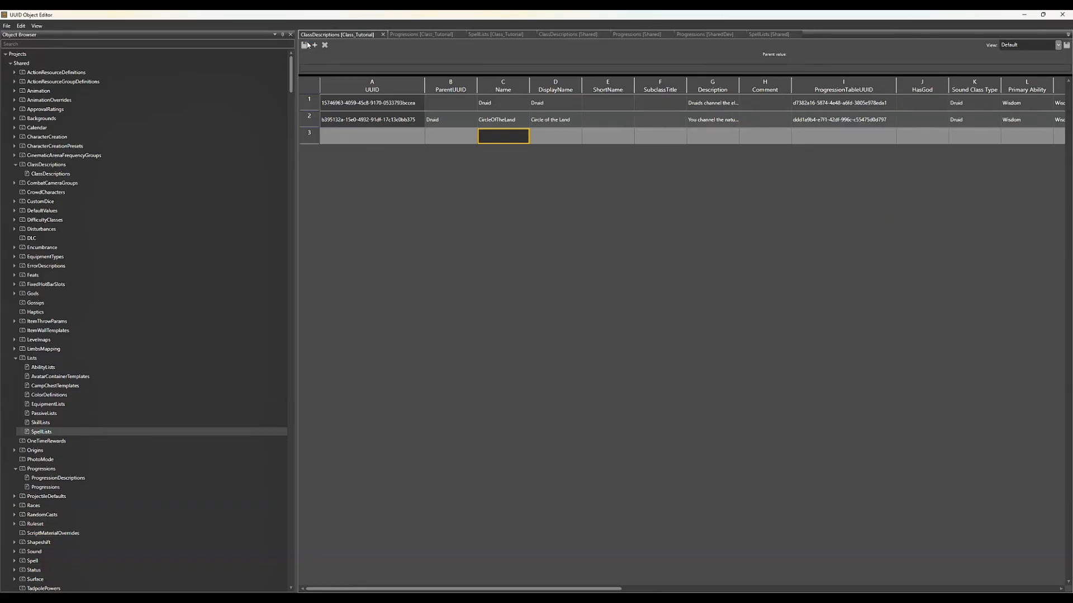
pyautogui.click(436, 36)
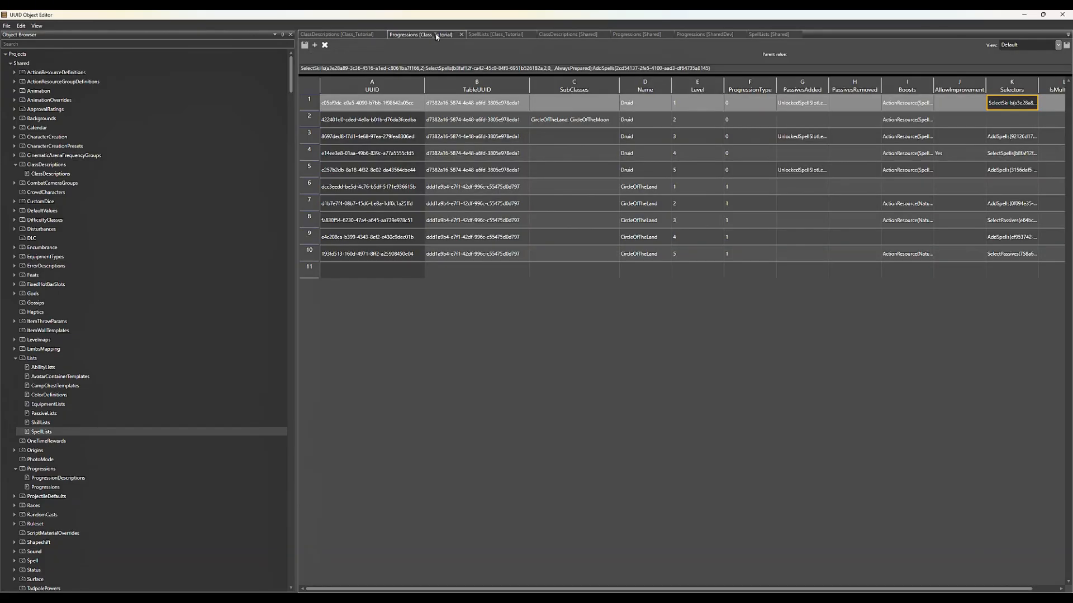
pyautogui.doubleClick(645, 104)
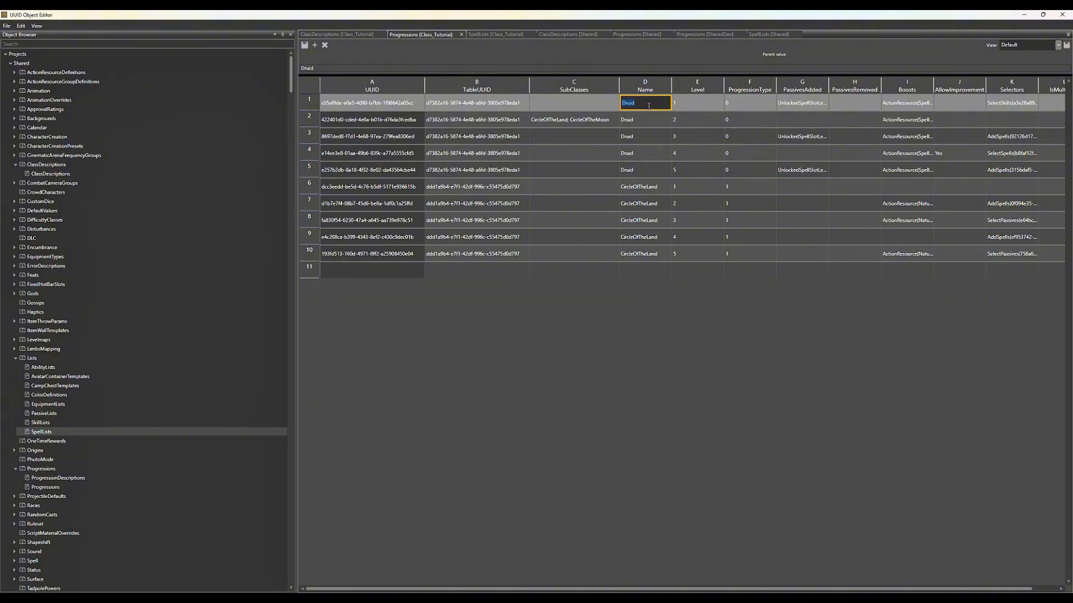
pyautogui.write('Tutorial')
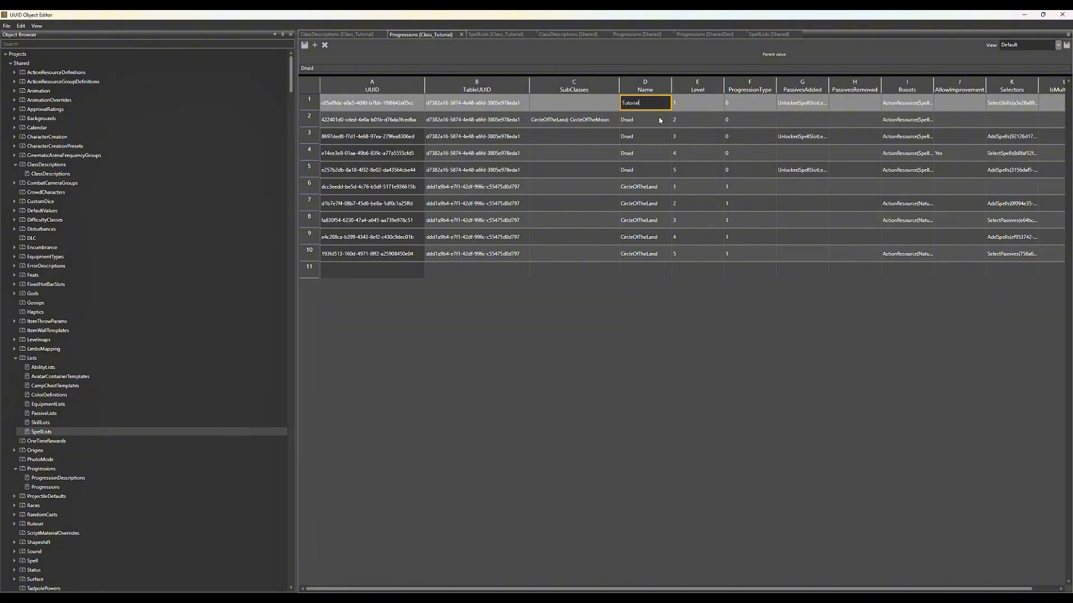
pyautogui.click(658, 118)
pyautogui.click(656, 106)
pyautogui.hotkey('ctrl', 'c')
pyautogui.click(654, 121)
pyautogui.hotkey('ctrl', 'v')
pyautogui.click(653, 139)
pyautogui.hotkey('ctrl', 'v')
pyautogui.click(654, 153)
pyautogui.hotkey('ctrl', 'v')
pyautogui.click(654, 171)
pyautogui.hotkey('ctrl', 'v')
# Rename the five CircleOfTheLand rows in the Class_Tutorial Progressions to TutorialSubclass
pyautogui.doubleClick(659, 187)
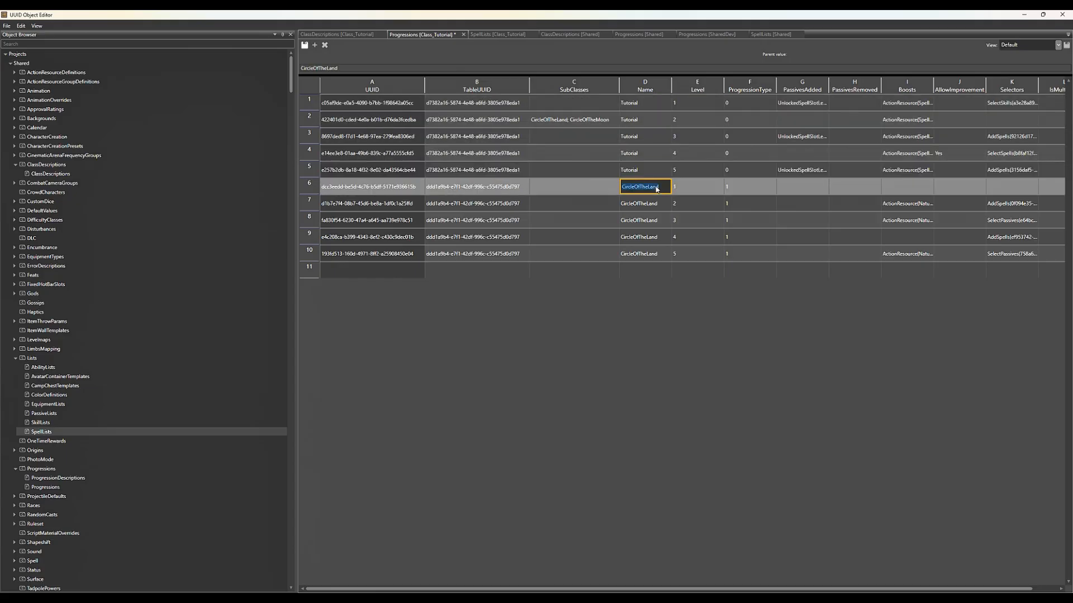
pyautogui.write('Tutoria')
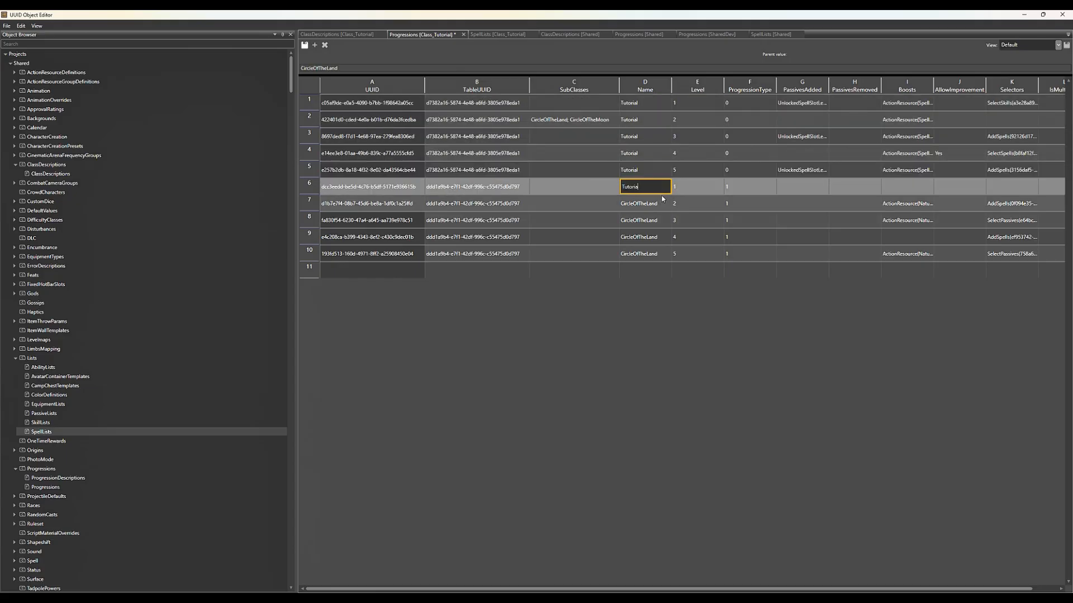
pyautogui.write('lSubclass')
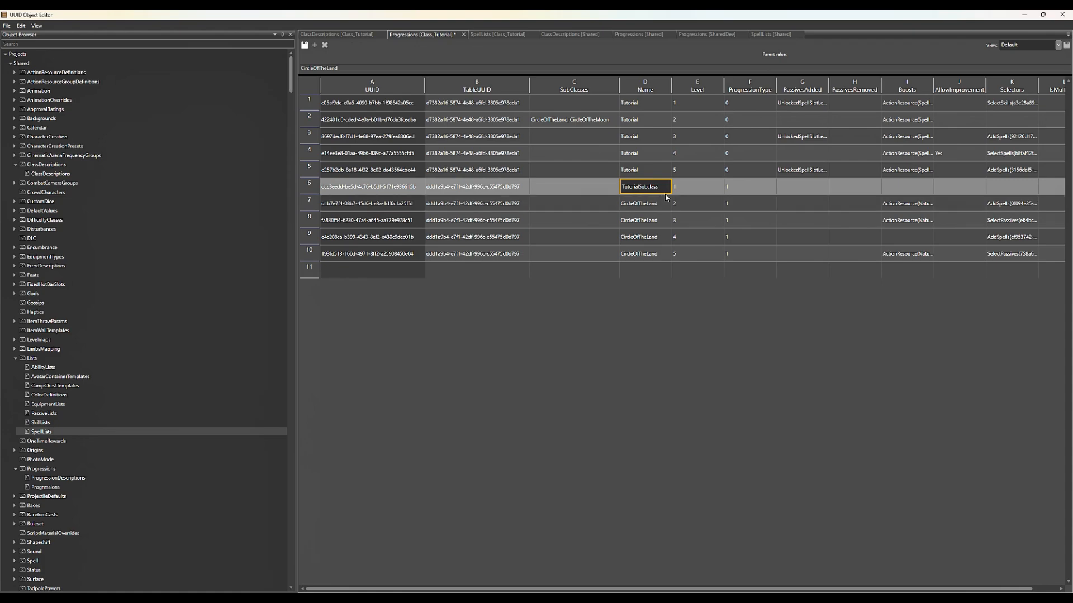
pyautogui.press('Return')
pyautogui.click(663, 191)
pyautogui.hotkey('ctrl', 'c')
pyautogui.click(660, 205)
pyautogui.hotkey('ctrl', 'v')
pyautogui.click(658, 221)
pyautogui.click(651, 254)
pyautogui.hotkey('ctrl', 'v')
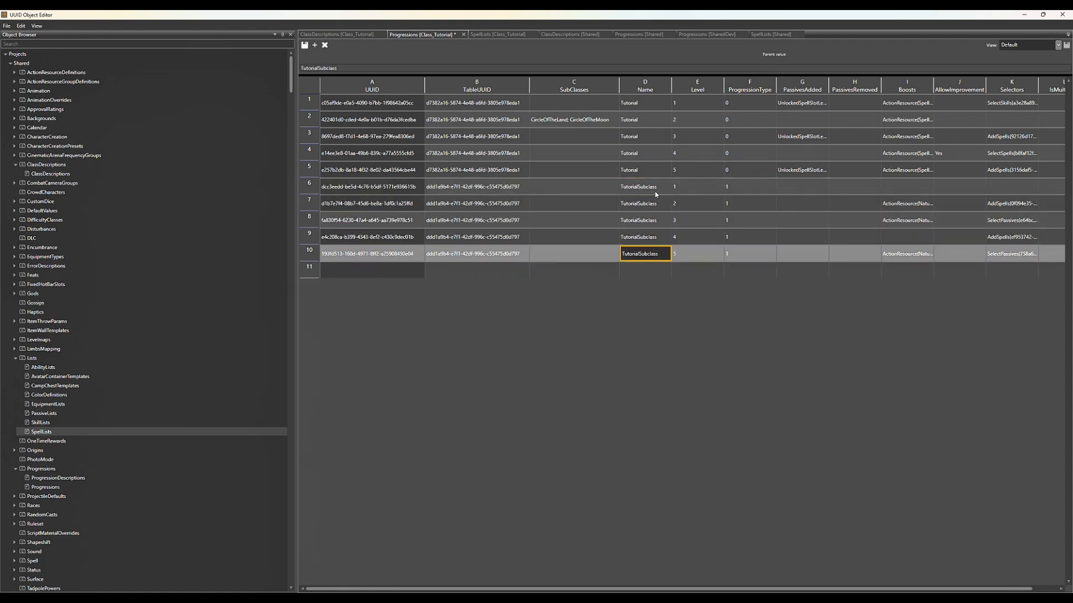
# Clear the CircleOfTheLand and CircleOfTheMoon entries from the SubClasses field of the level 2 Tutorial row
pyautogui.click(599, 116)
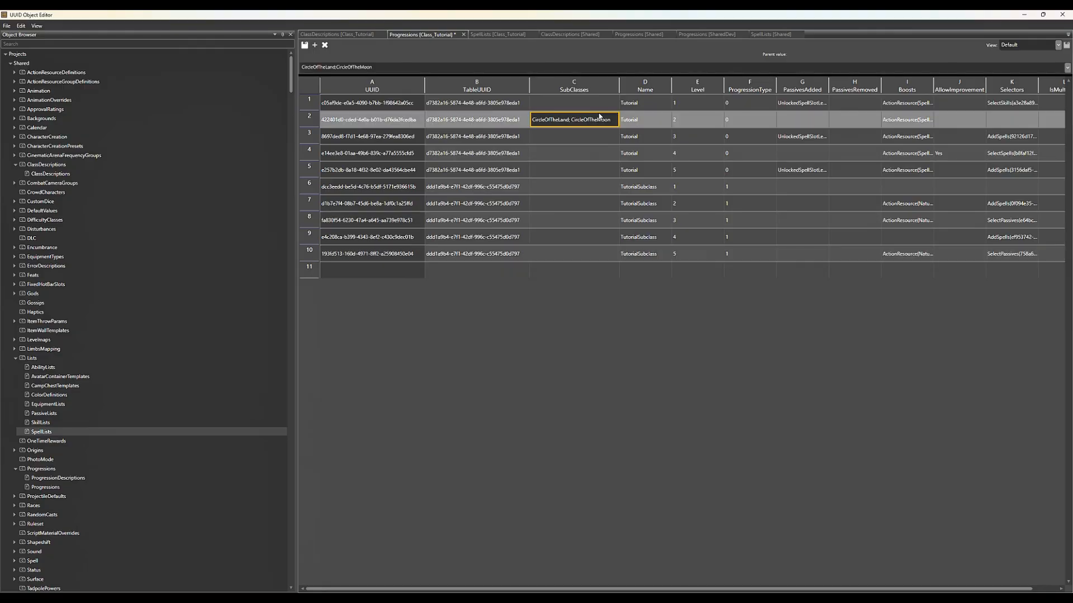
pyautogui.doubleClick(569, 122)
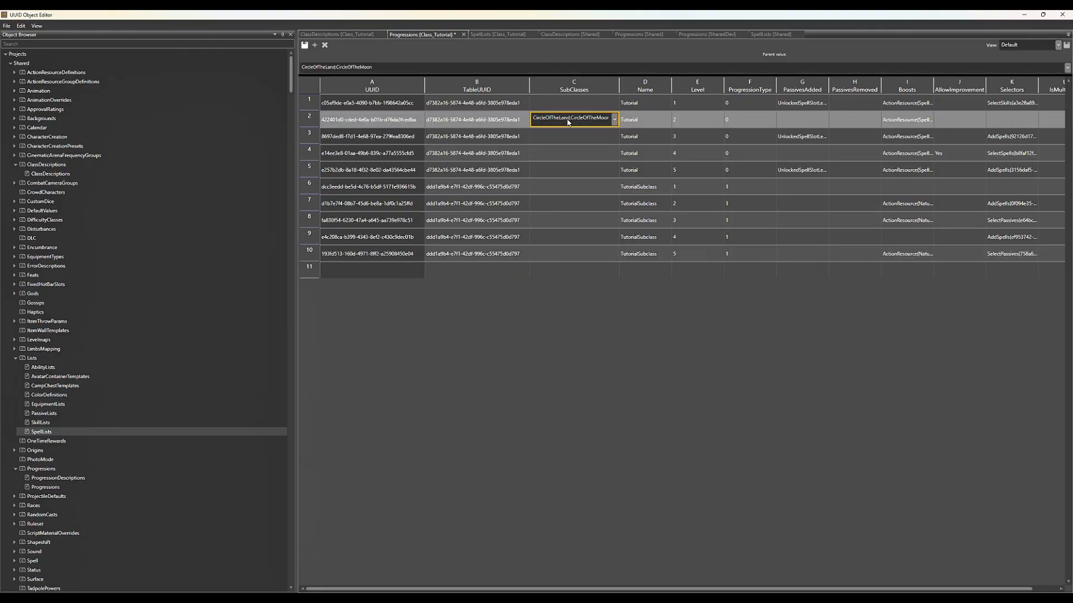
pyautogui.click(614, 120)
pyautogui.click(615, 119)
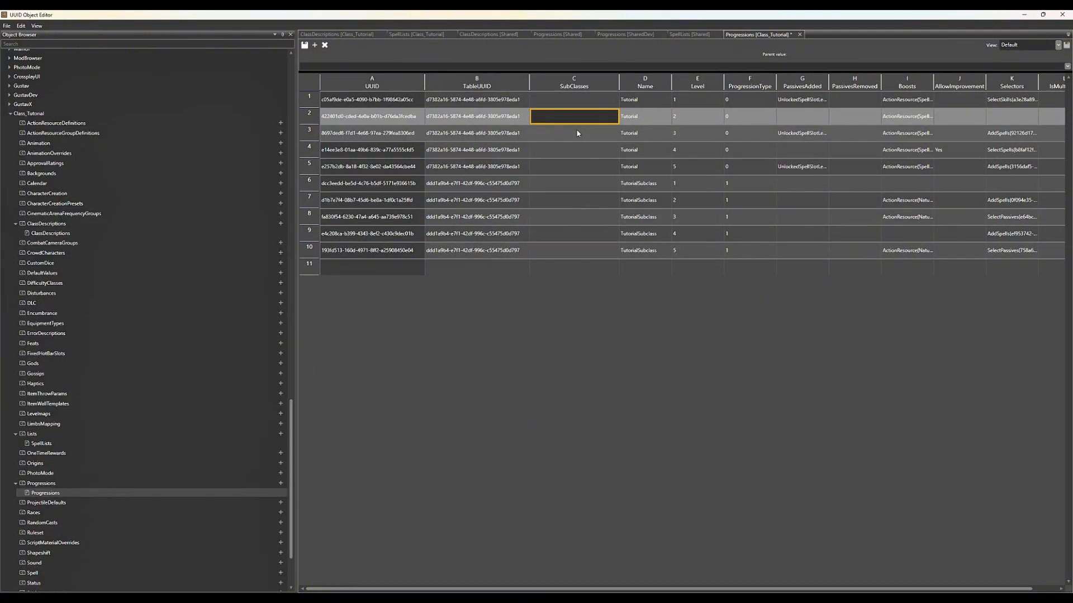
pyautogui.click(589, 152)
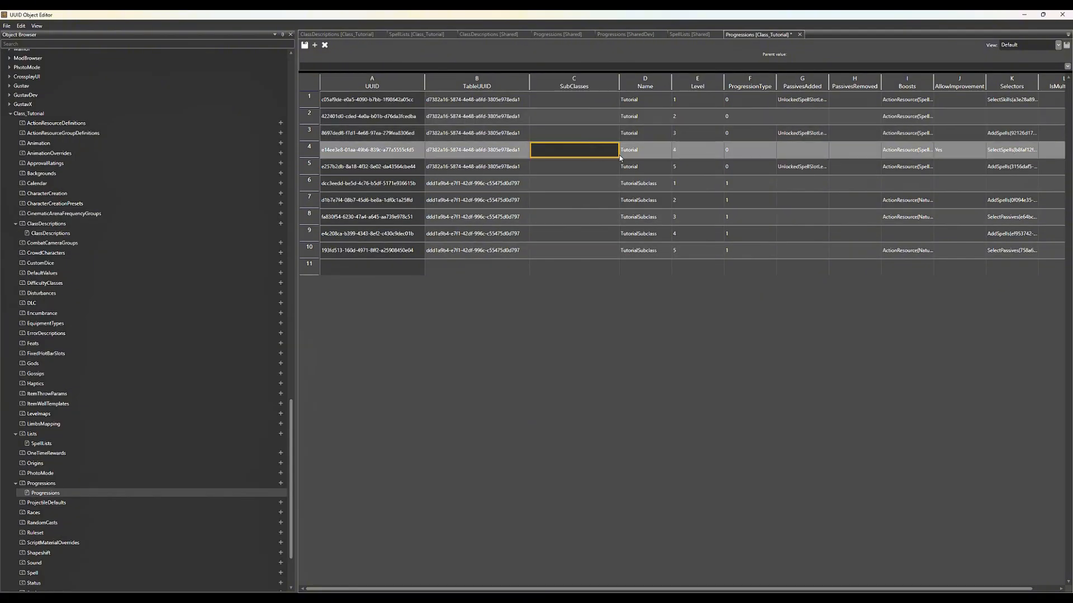
# In the Class_Tutorial ClassDescriptions, set the Druid row's Name and DisplayName to Tutorial
pyautogui.click(342, 35)
pyautogui.doubleClick(512, 103)
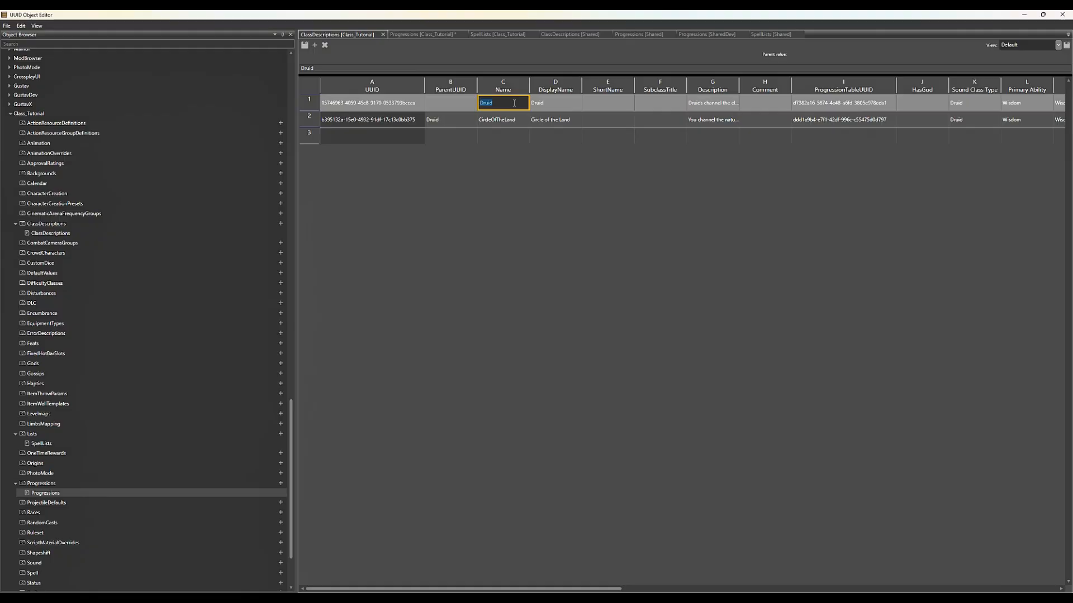
pyautogui.write('Tutorial')
pyautogui.doubleClick(556, 102)
pyautogui.write('Tutorial')
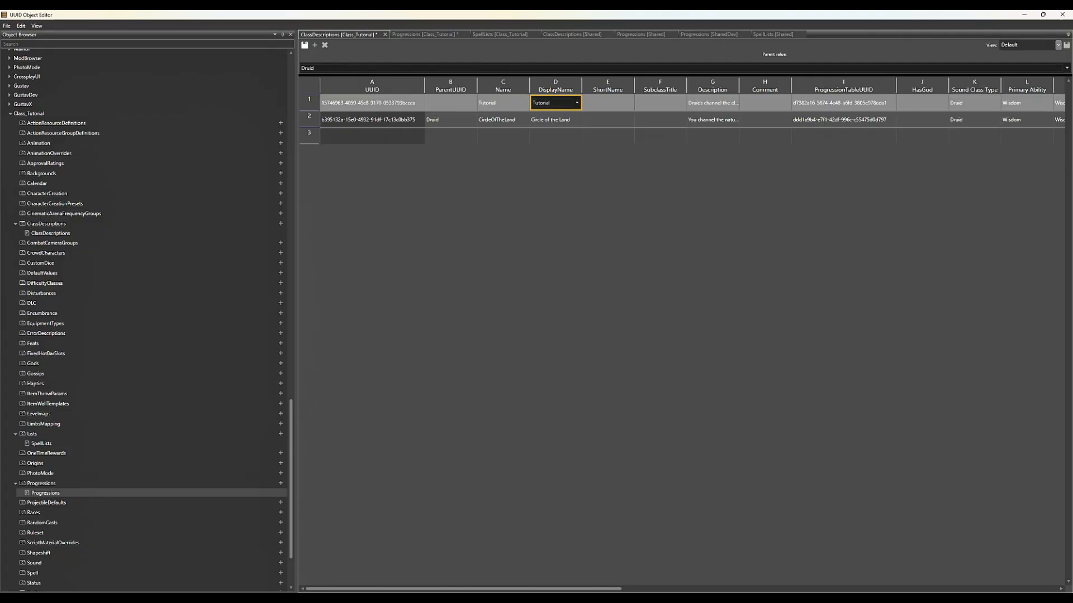
# Set the CircleOfTheLand row's Name and DisplayName to TutorialSubclass and save the ClassDescriptions
pyautogui.doubleClick(511, 118)
pyautogui.hotkey('ctrl', 'v')
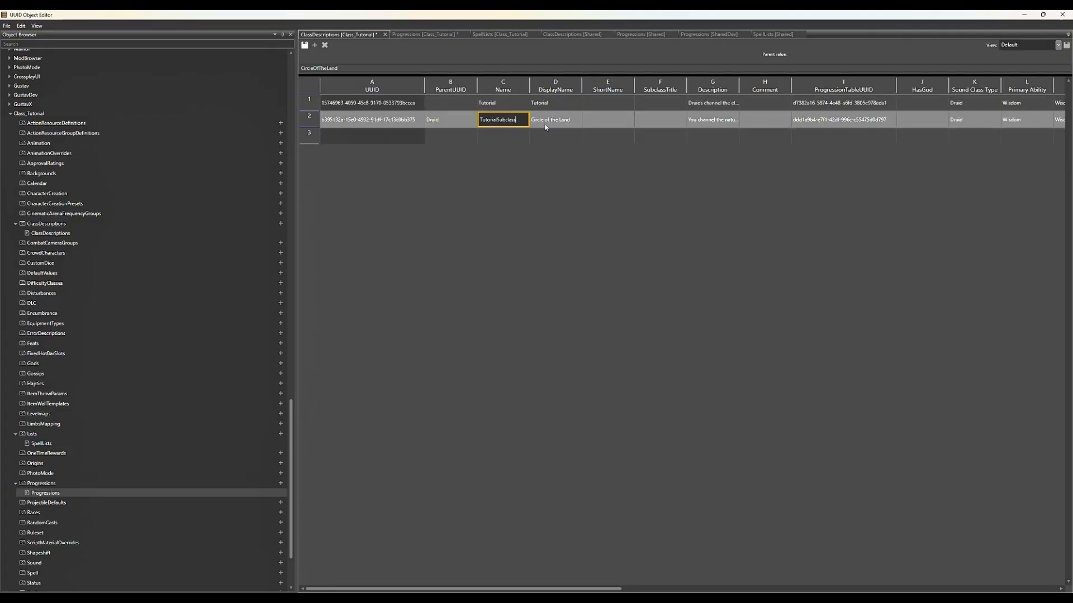
pyautogui.doubleClick(559, 120)
pyautogui.hotkey('ctrl', 'v')
pyautogui.click(450, 119)
pyautogui.click(492, 136)
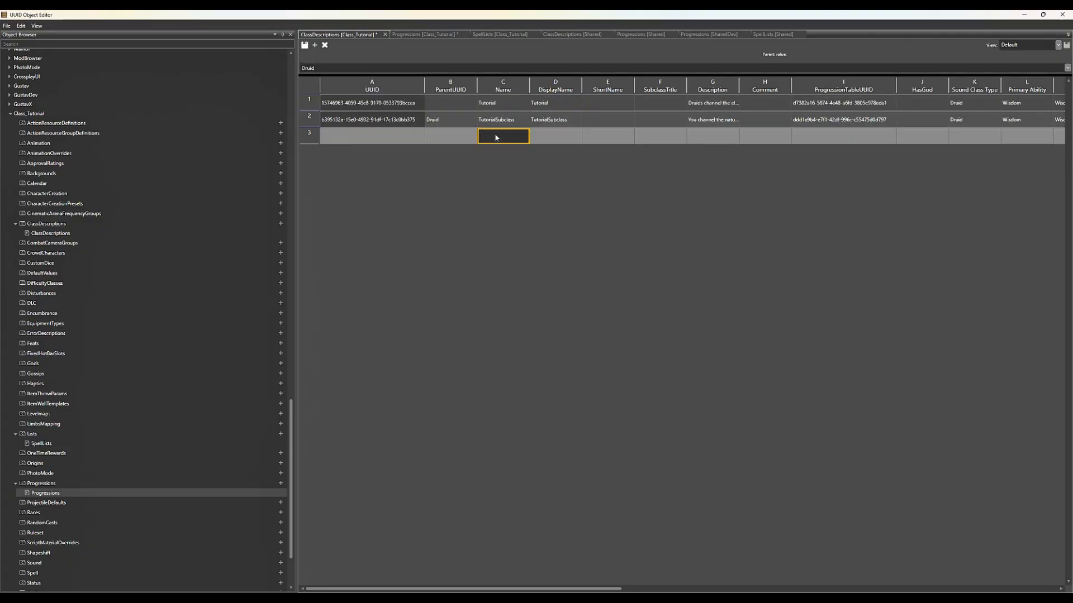
pyautogui.click(304, 45)
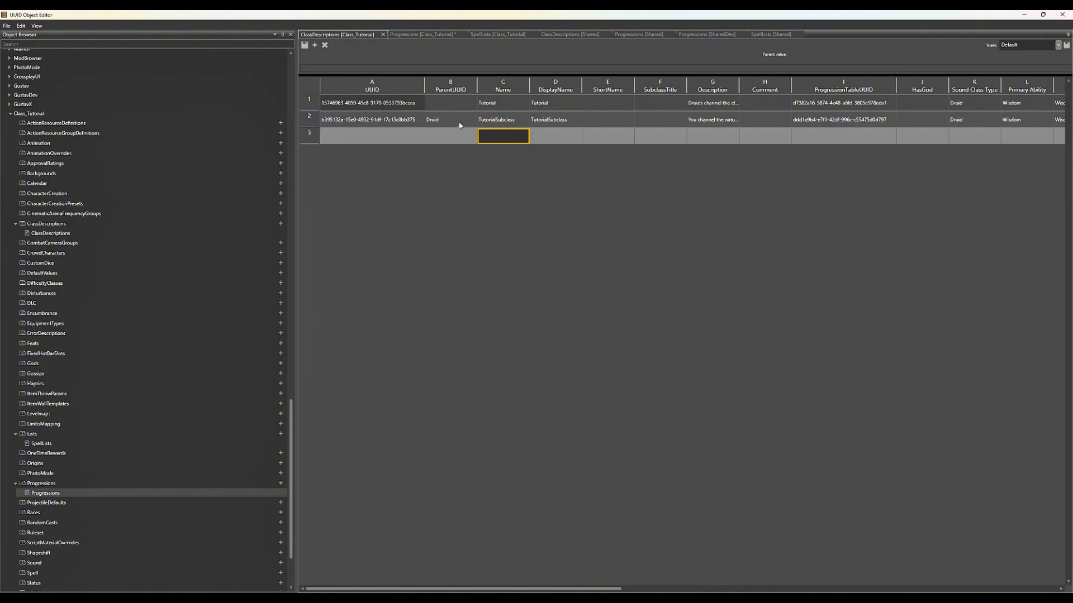
# Set the ParentUUID of the TutorialSubclass row to Tutorial
pyautogui.click(466, 120)
pyautogui.click(473, 121)
pyautogui.click(473, 120)
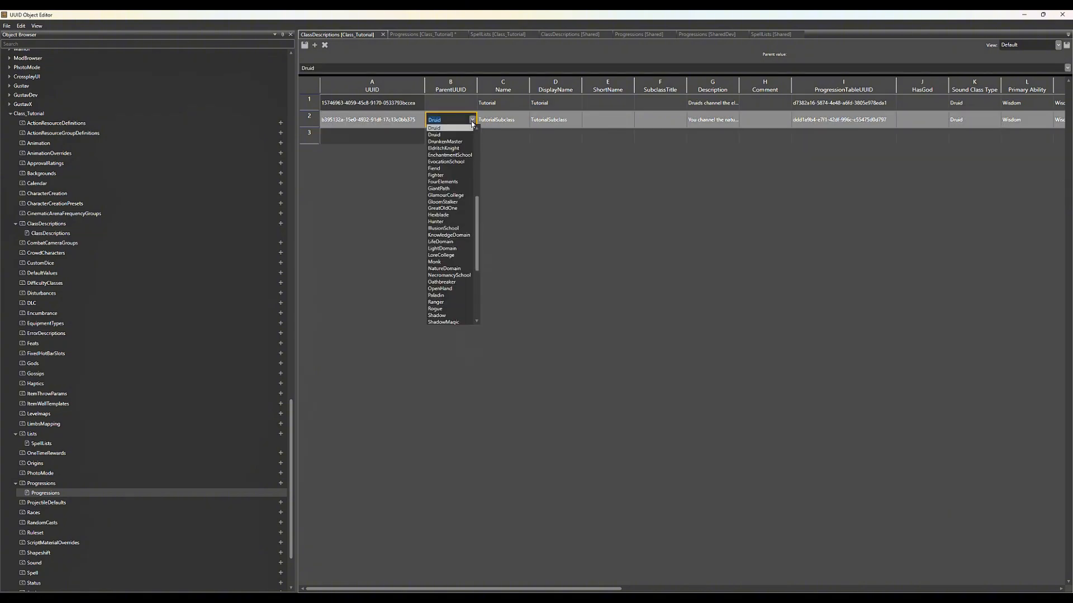
pyautogui.click(473, 121)
pyautogui.click(472, 121)
pyautogui.write('T')
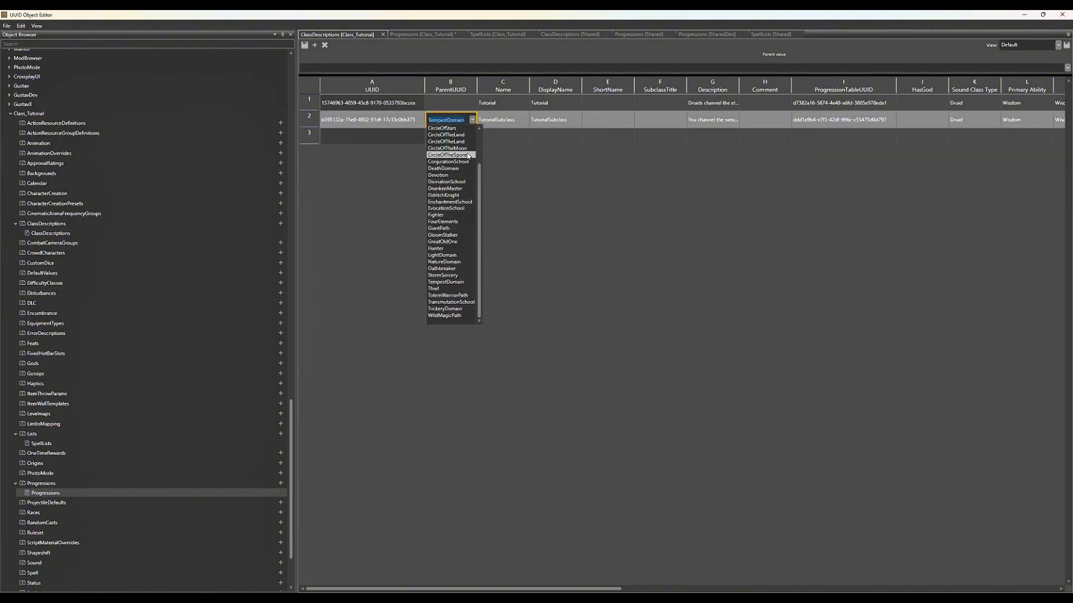
pyautogui.write('utorial')
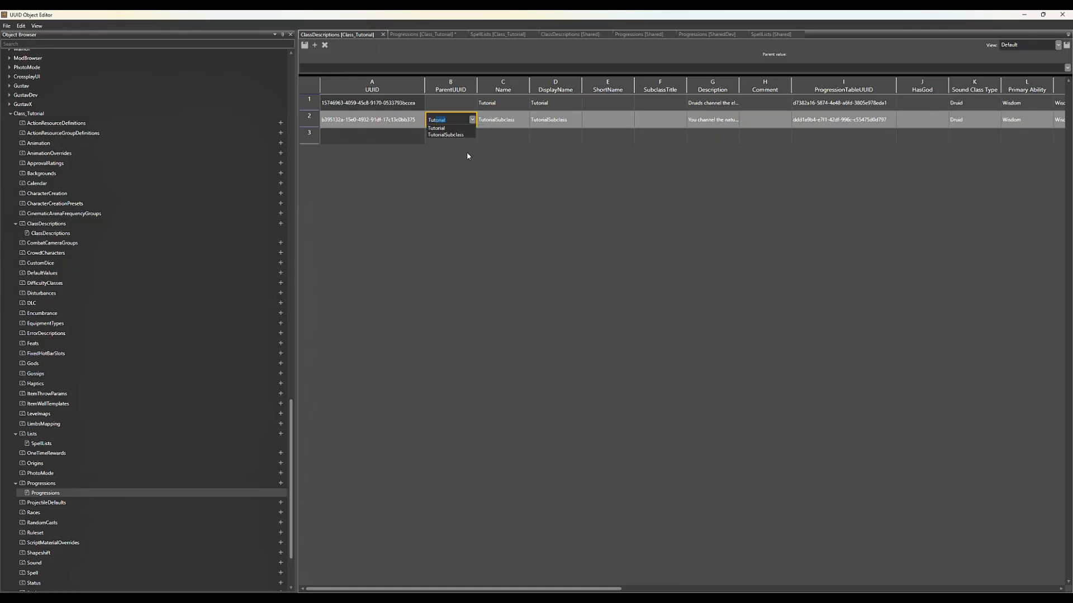
pyautogui.click(472, 129)
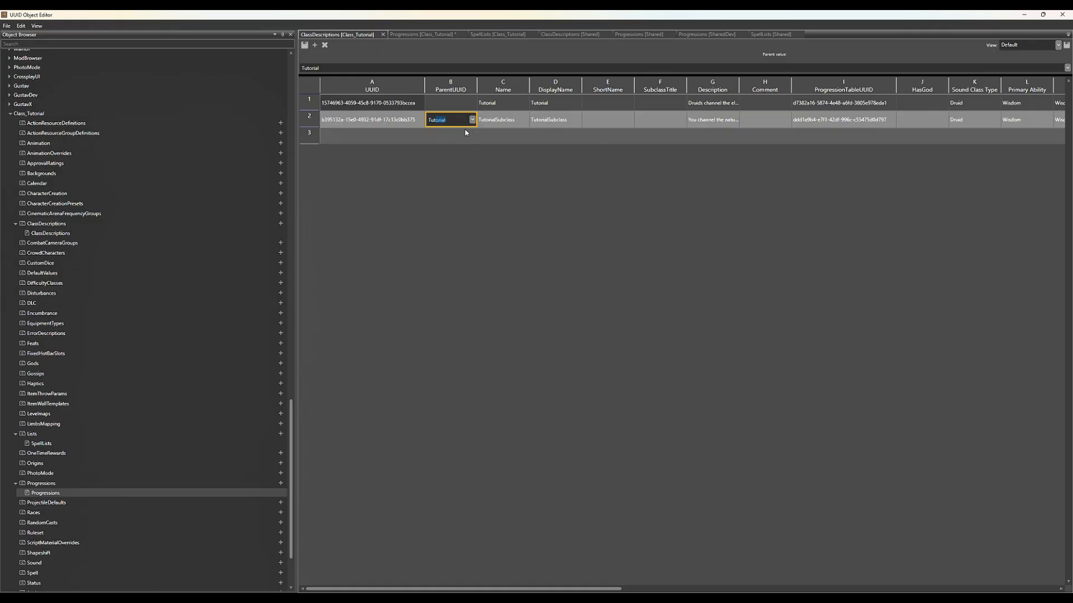
pyautogui.click(459, 134)
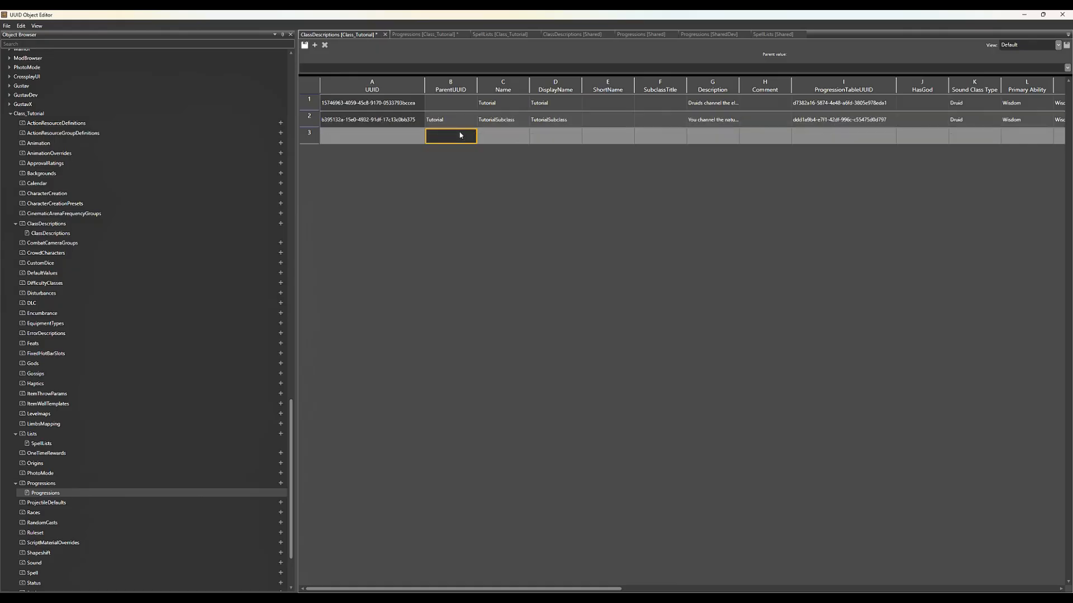
# Save the Class_Tutorial ClassDescriptions and close the object editor, keeping the modified Progressions as well
pyautogui.click(305, 45)
pyautogui.click(6, 26)
pyautogui.click(32, 82)
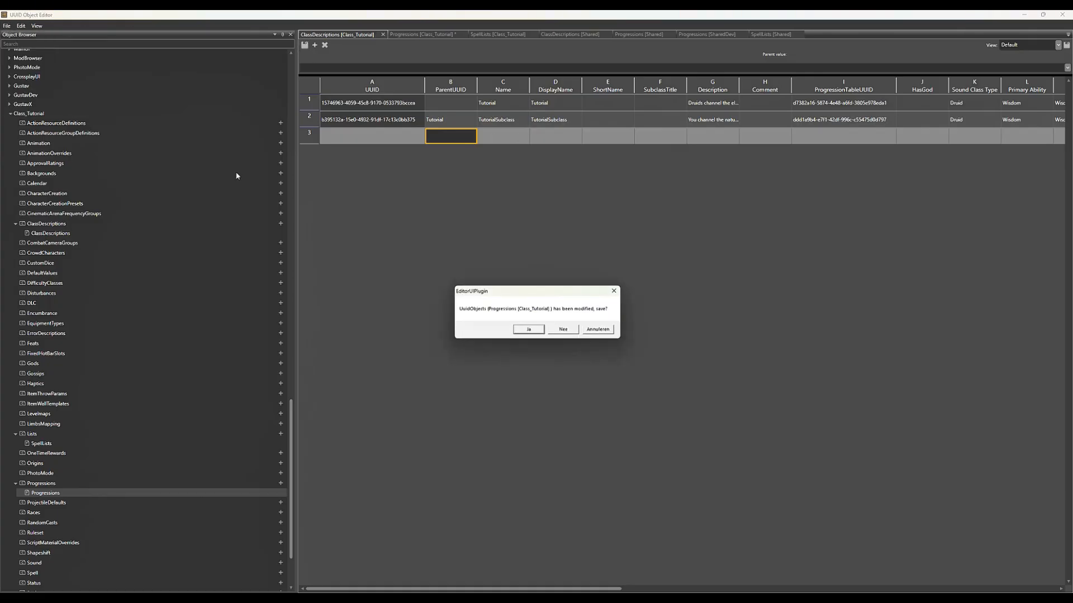
pyautogui.click(524, 329)
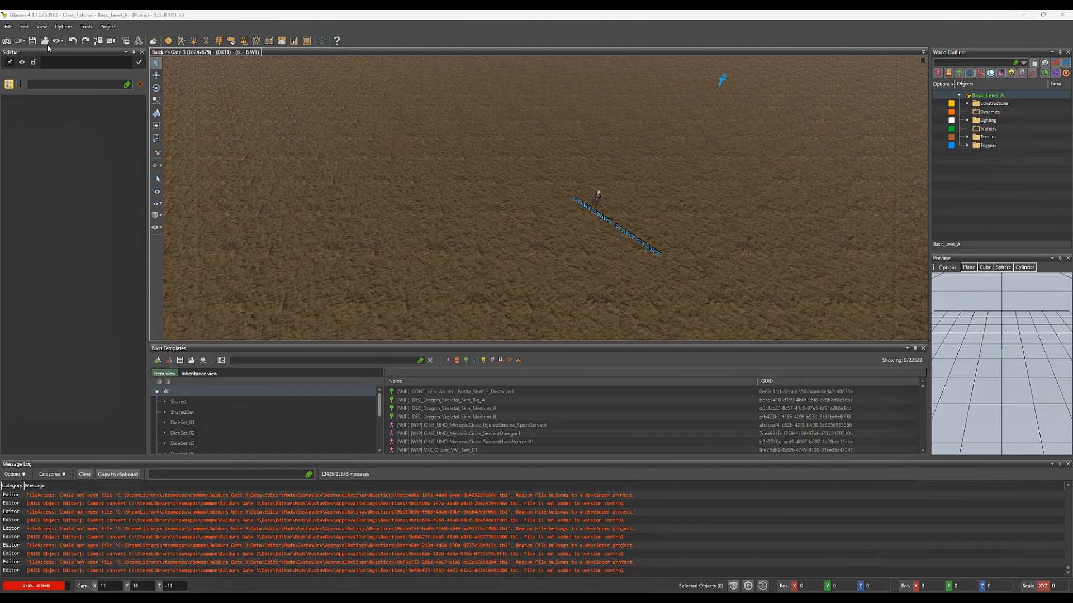
# Switch Basic_Level_A into game mode and move the character a short way across the terrain
pyautogui.click(6, 46)
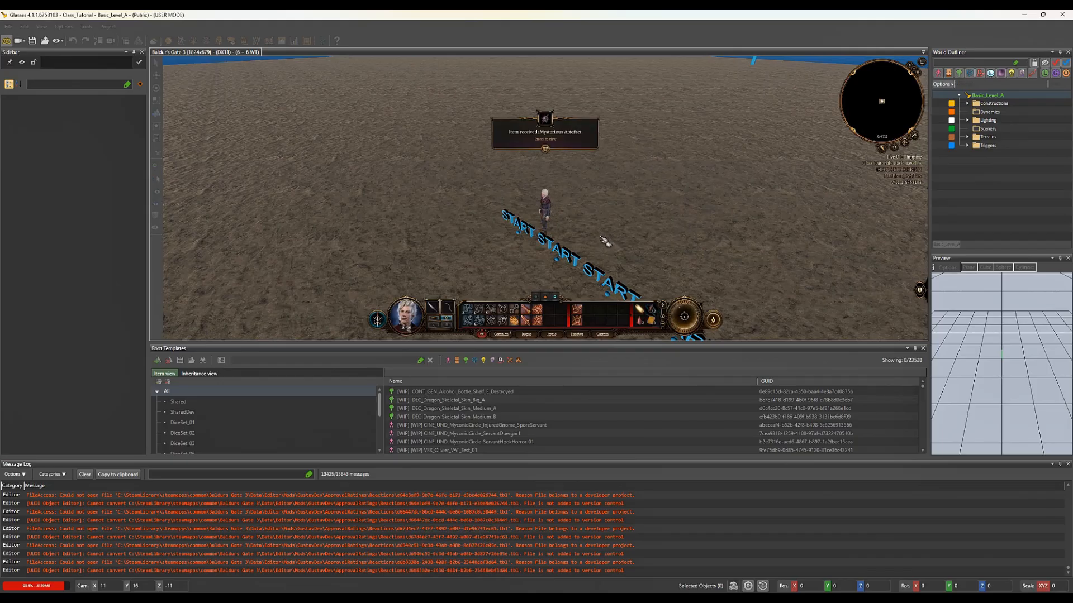
pyautogui.click(500, 249)
pyautogui.scroll(5, 504, 254)
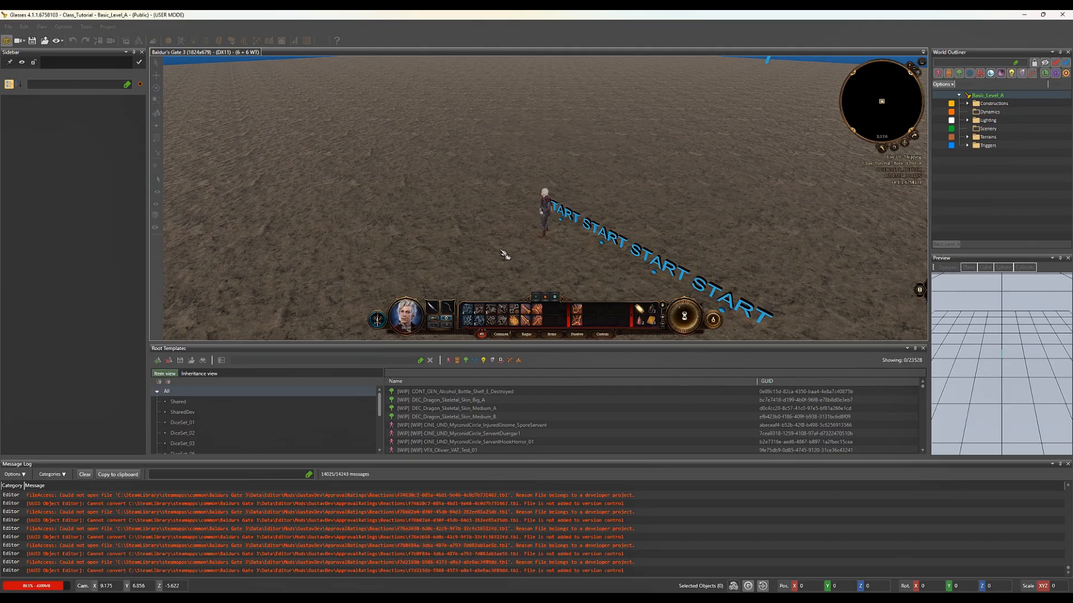
pyautogui.press('6')
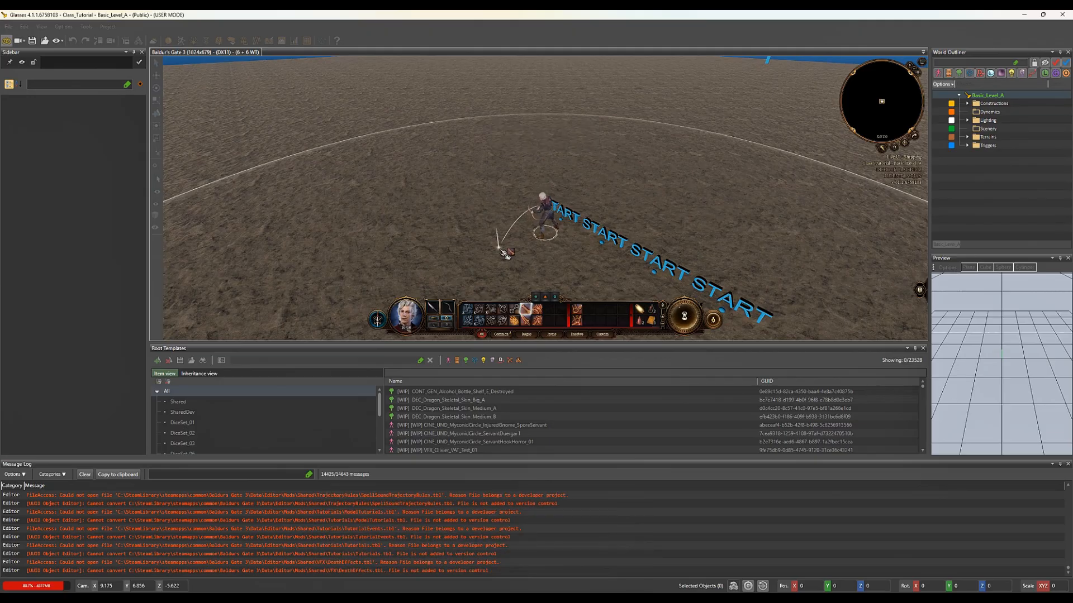
# Open the in-game console, run ccStartNew to start character creation, and close the console
pyautogui.press('`')
pyautogui.rightClick(505, 255)
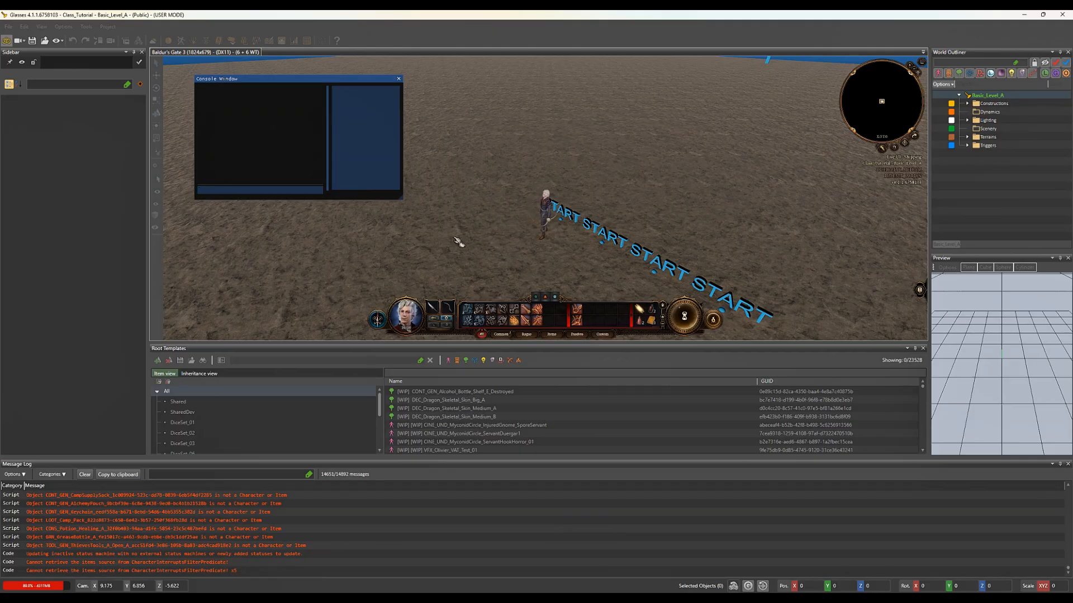
pyautogui.write('cc')
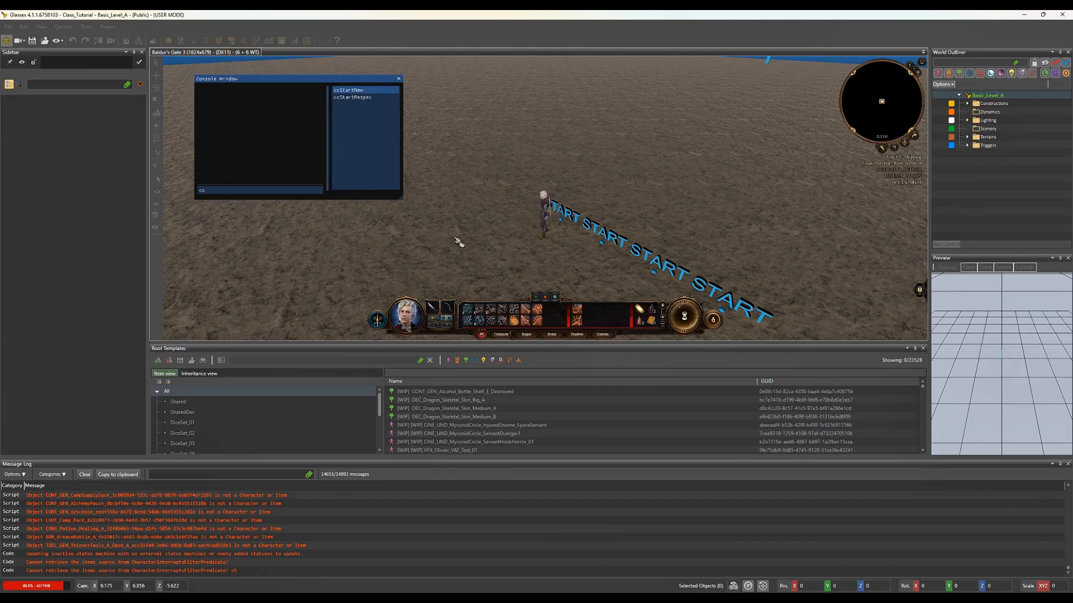
pyautogui.click(383, 91)
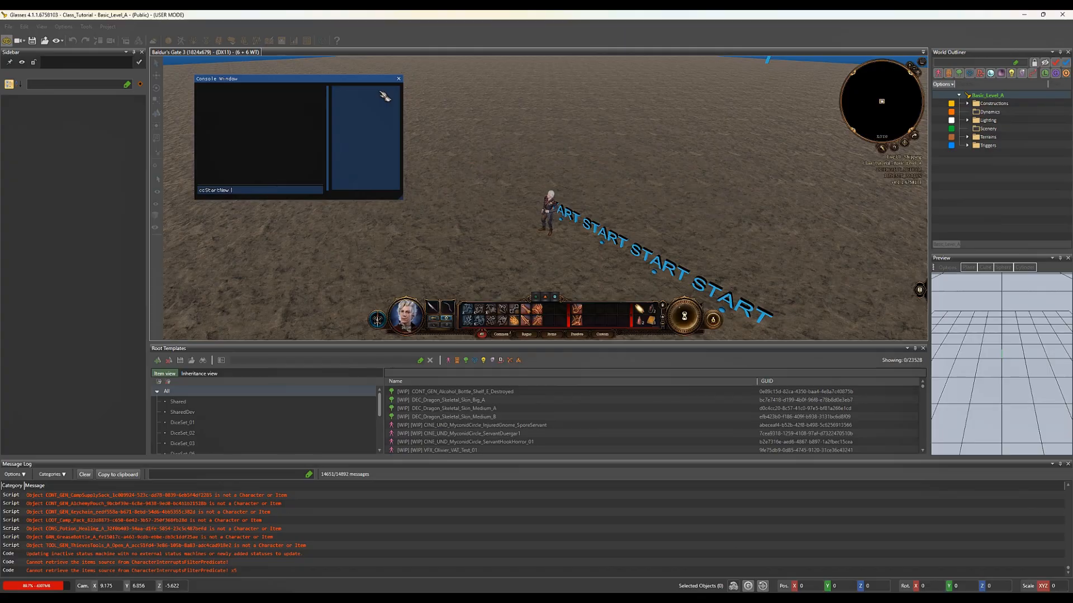
pyautogui.press('Return')
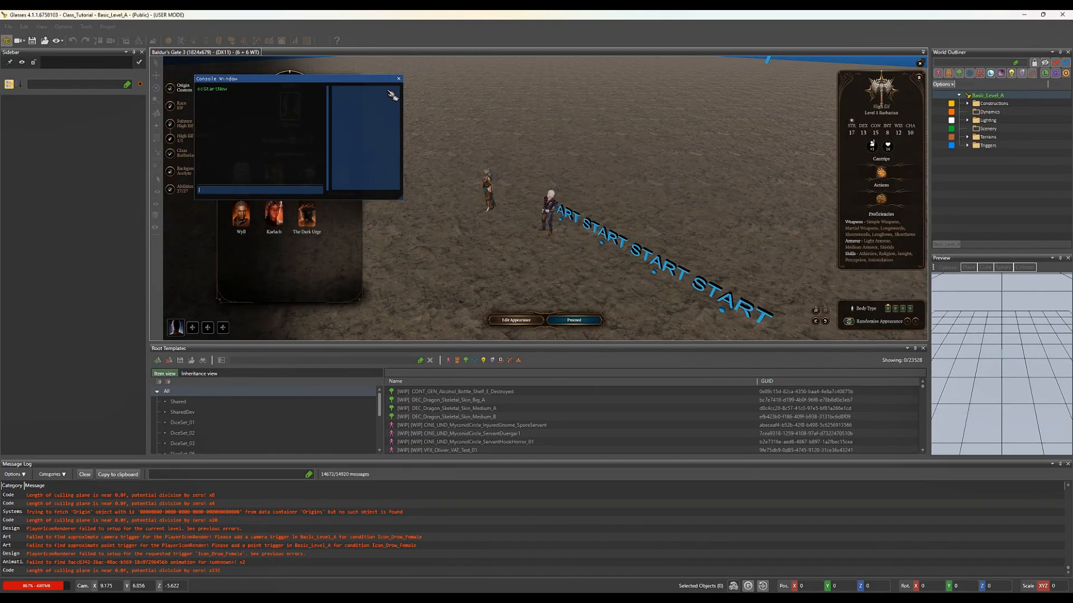
pyautogui.click(398, 79)
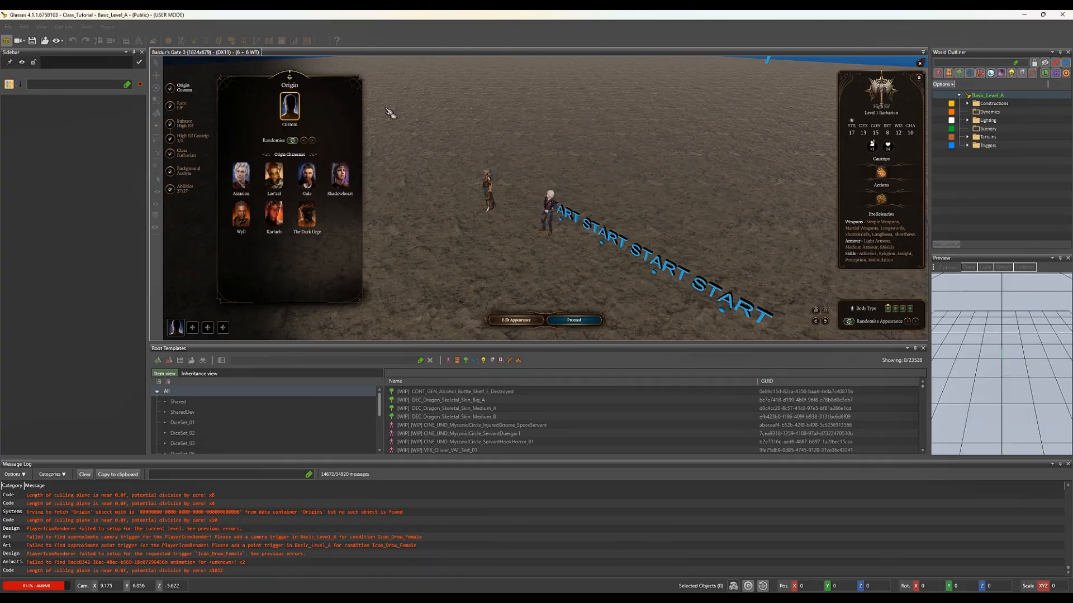
# Choose the Tutorial class for the new character and pick two of its cantrips
pyautogui.click(187, 153)
pyautogui.click(245, 177)
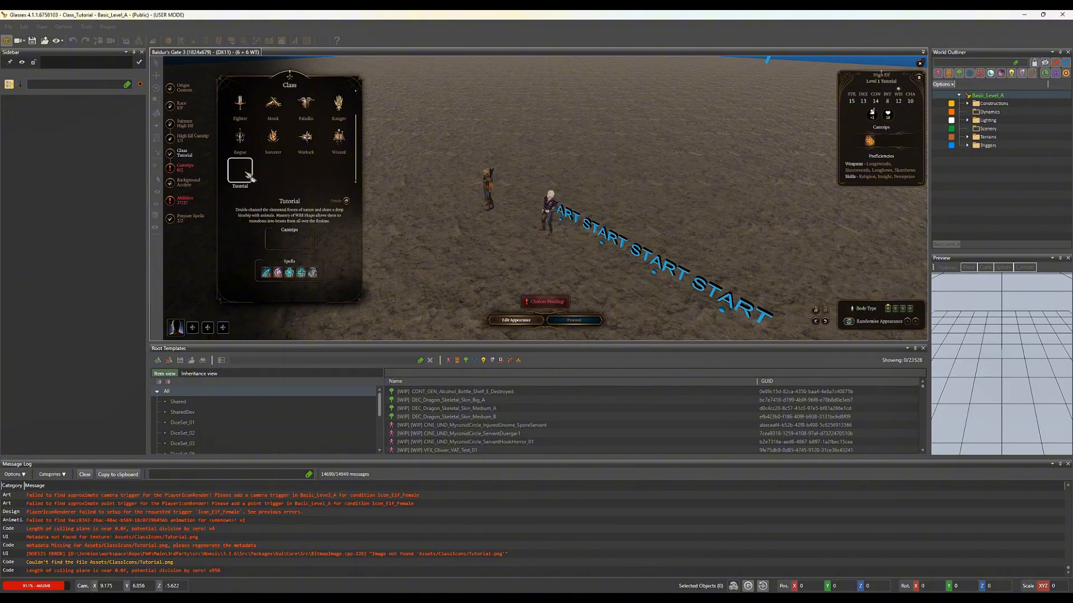
pyautogui.click(185, 168)
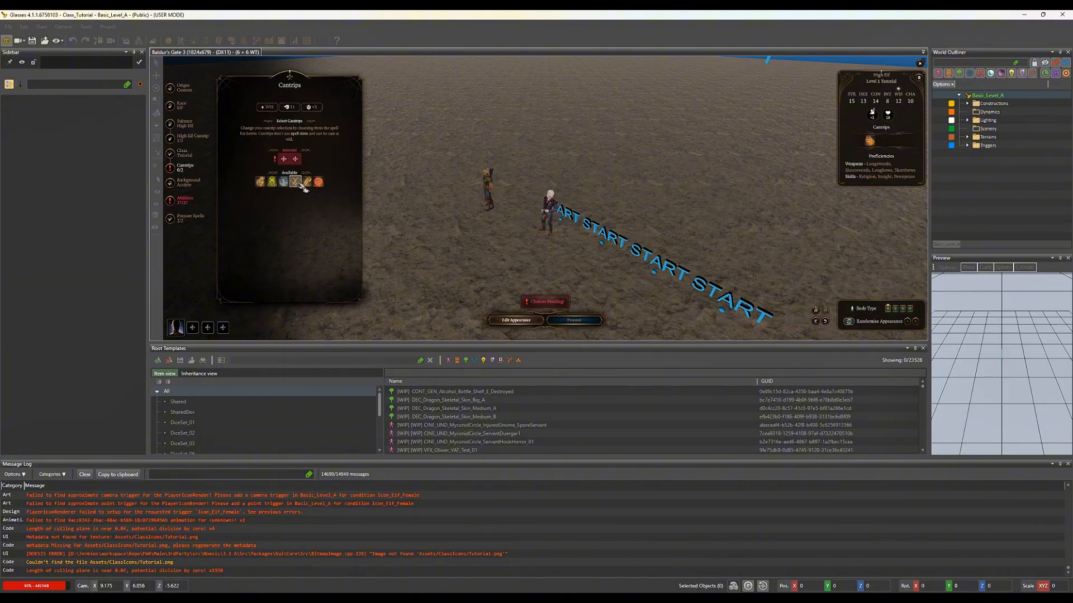
pyautogui.click(295, 182)
pyautogui.click(283, 181)
# Add Nature and Animal Handling to the skill proficiencies and finish creating the character
pyautogui.click(192, 205)
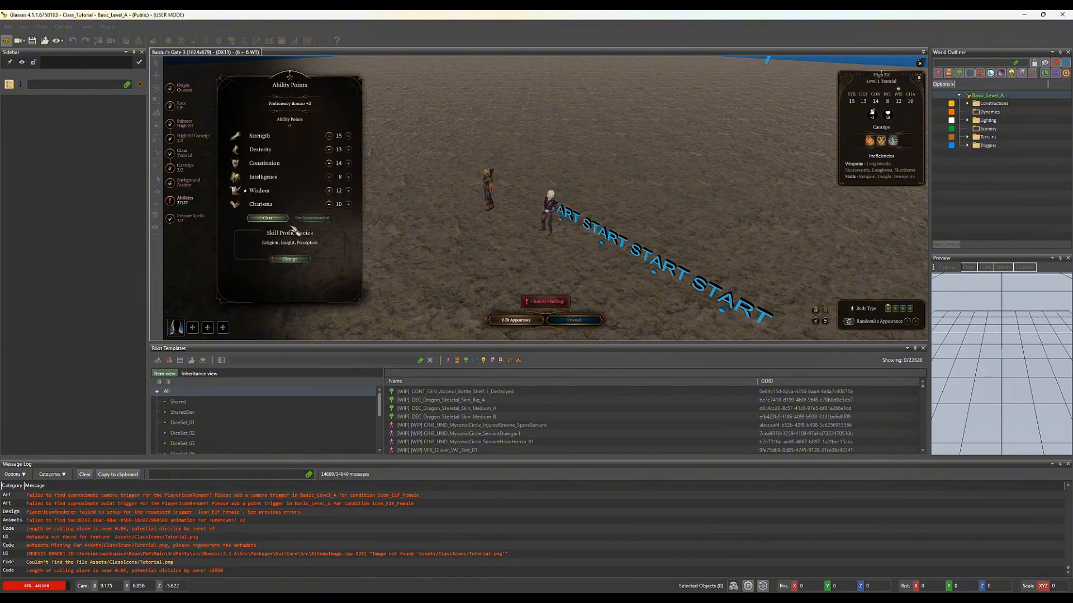
pyautogui.click(297, 262)
pyautogui.click(316, 199)
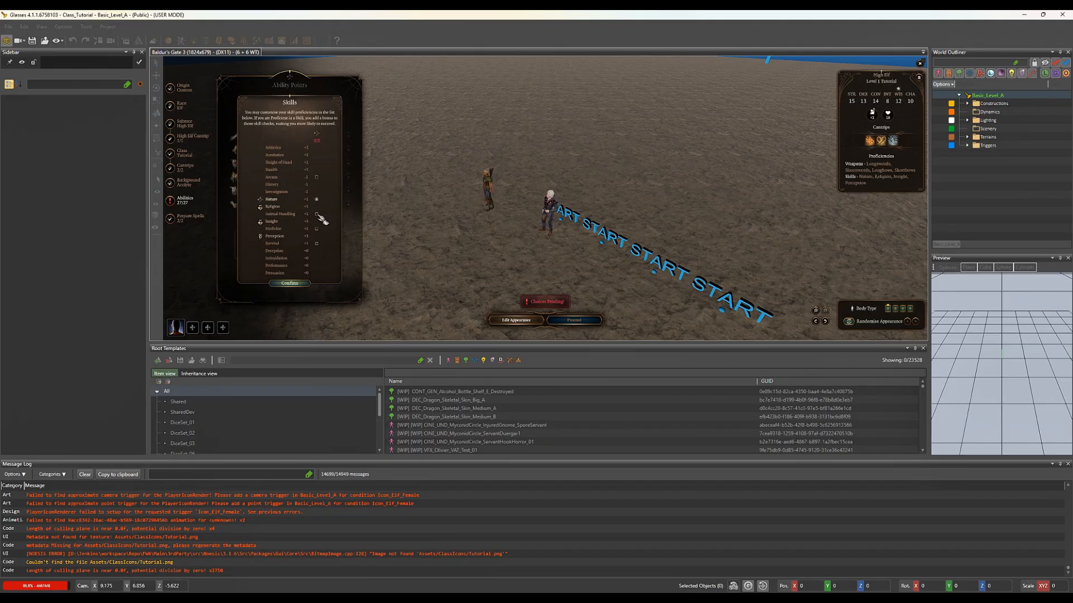
pyautogui.click(316, 214)
pyautogui.click(301, 283)
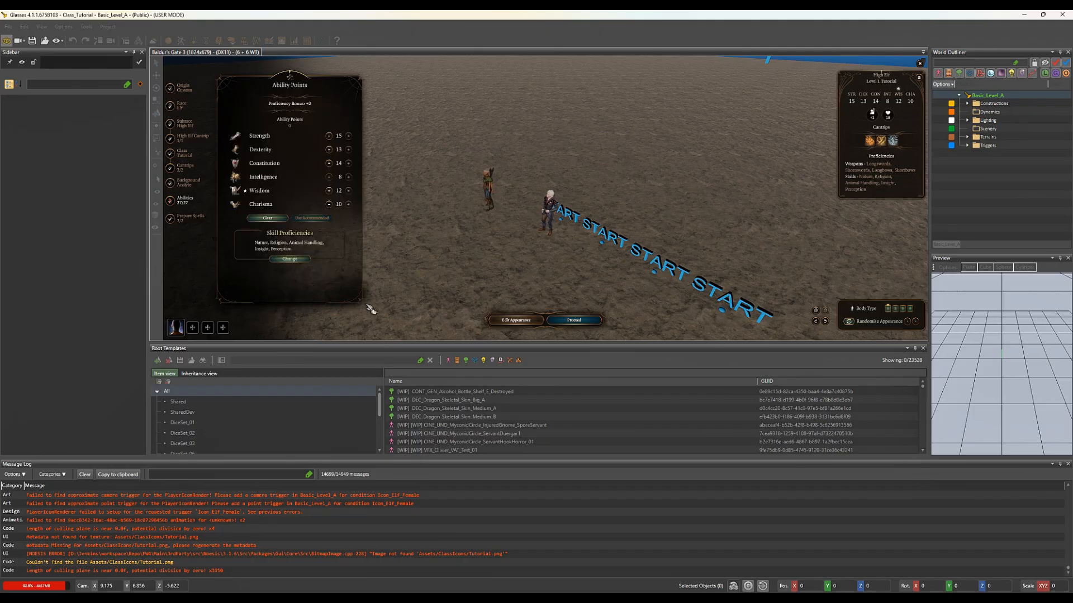
pyautogui.click(593, 324)
pyautogui.click(595, 324)
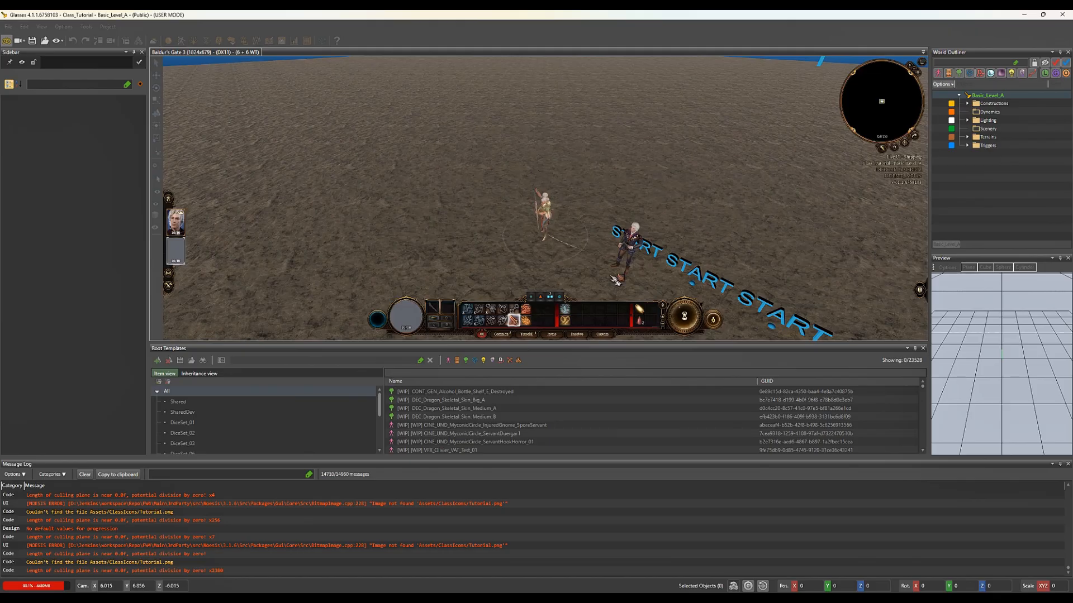
# Run levelup 1 in the in-game console and close the console
pyautogui.hotkey('ctrl', '`')
pyautogui.rightClick(616, 282)
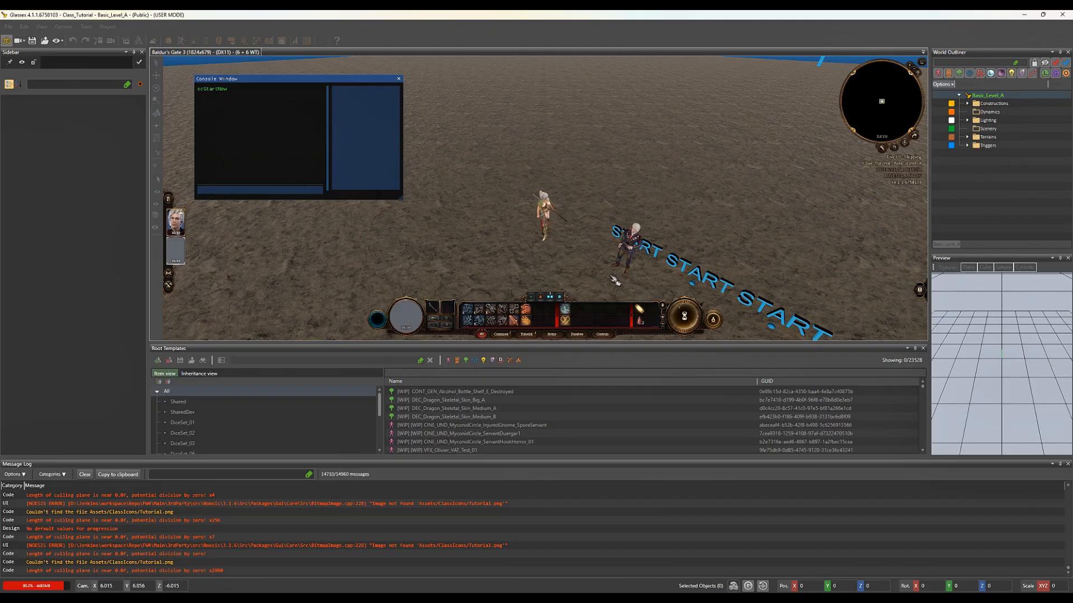
pyautogui.write('levell')
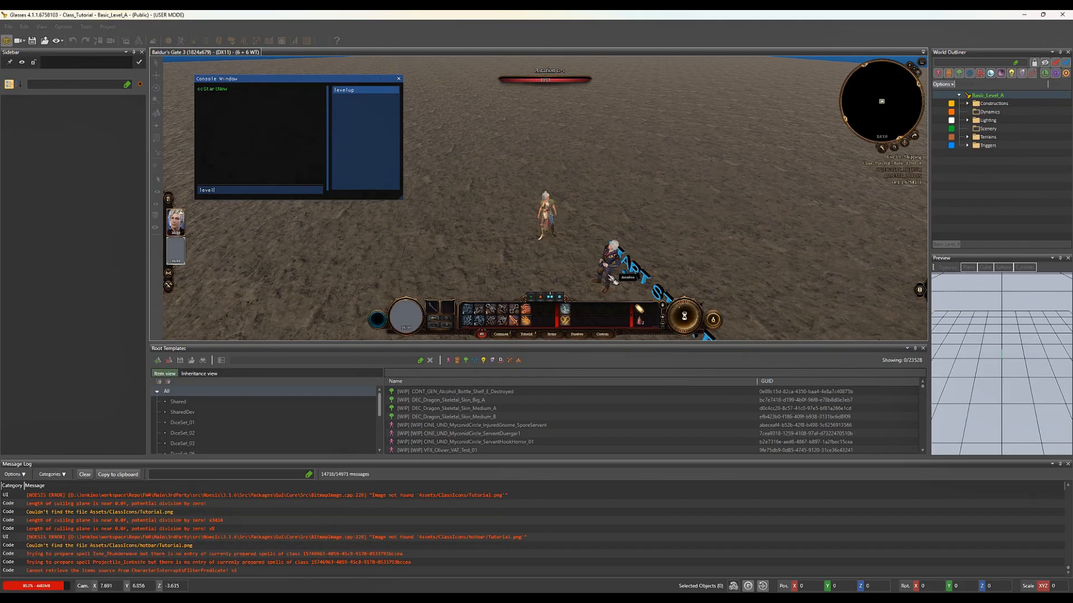
pyautogui.click(363, 97)
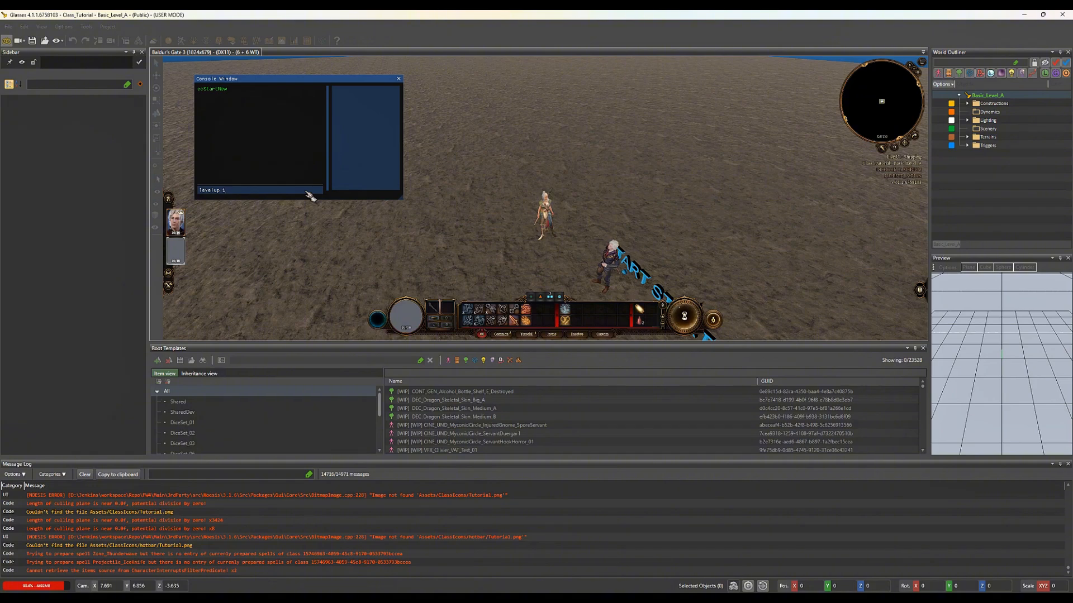
pyautogui.press('Return')
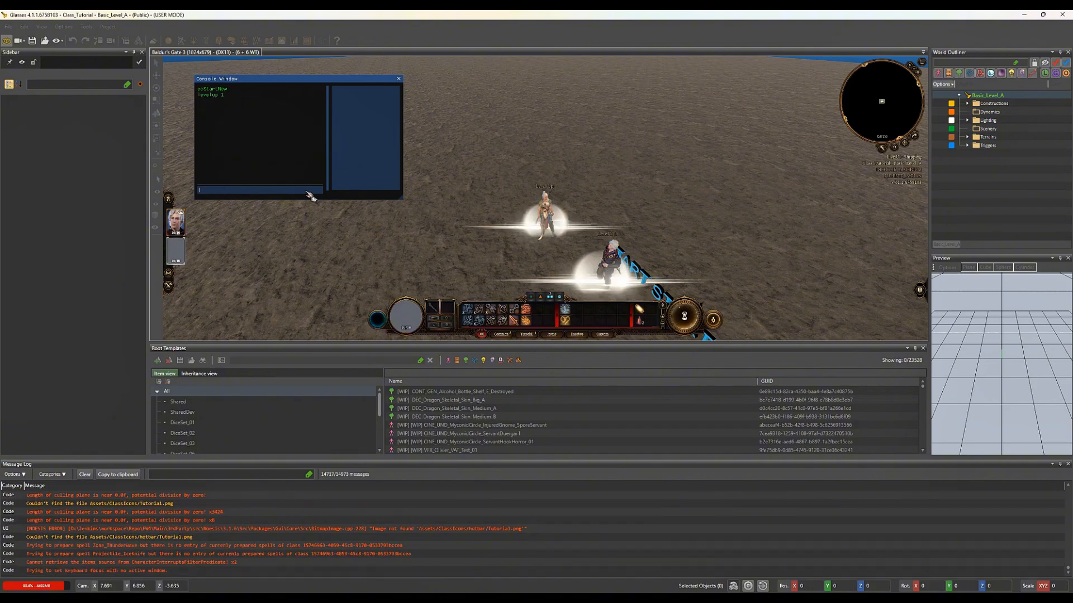
pyautogui.click(398, 78)
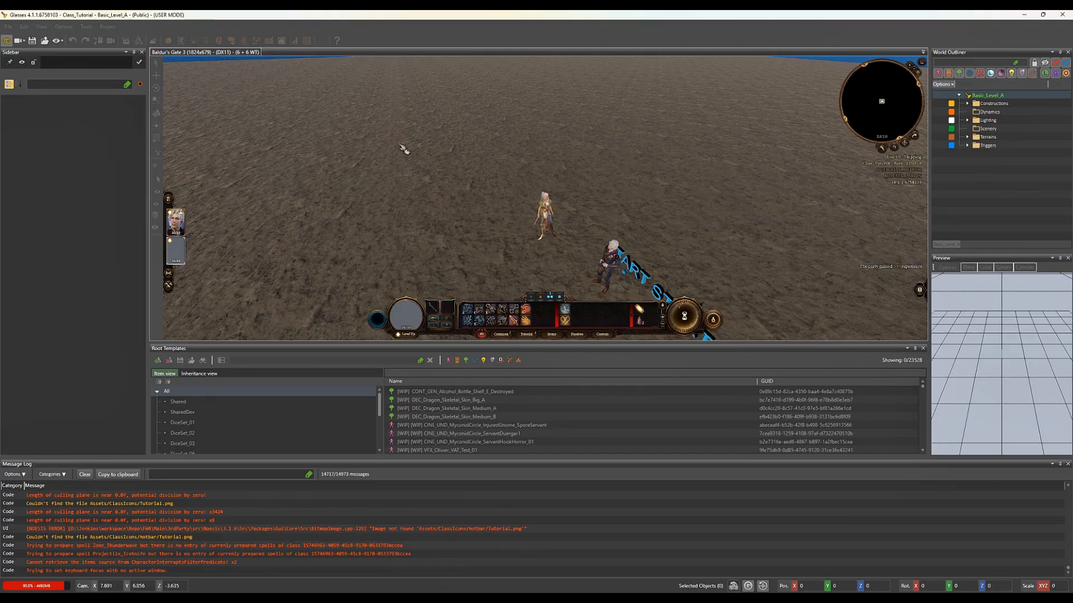
# Advance the Tutorial character to level 2, reviewing its prepared spells, and leave game mode
pyautogui.click(416, 336)
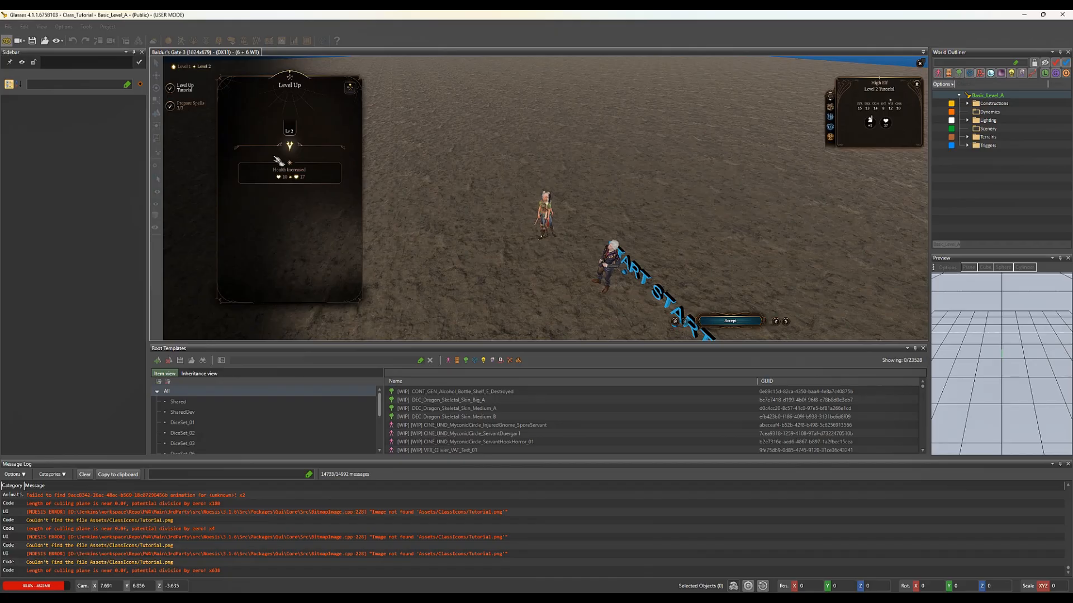
pyautogui.click(207, 111)
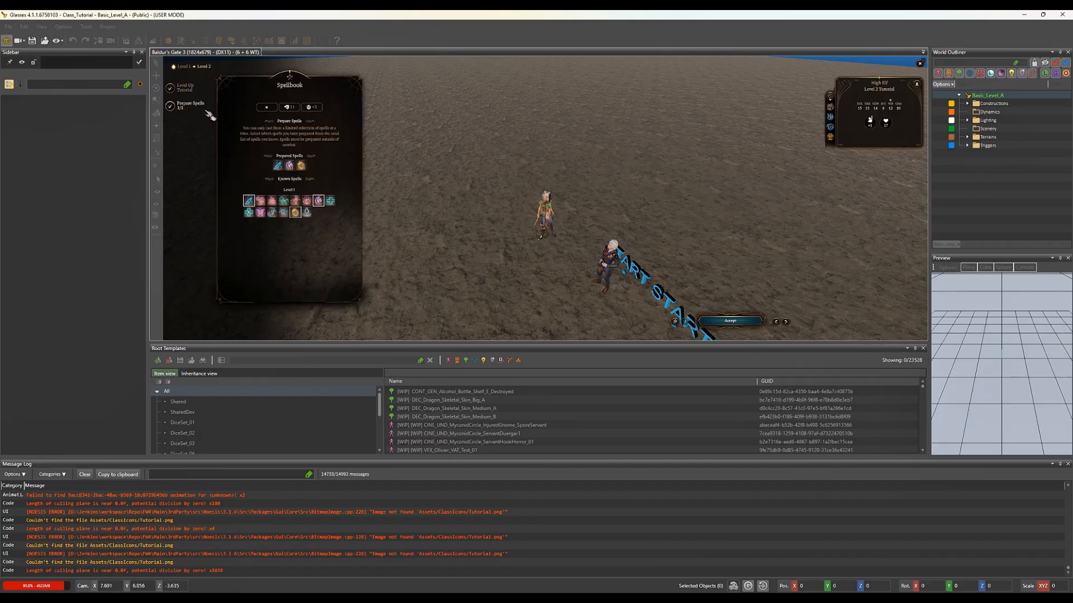
pyautogui.click(731, 322)
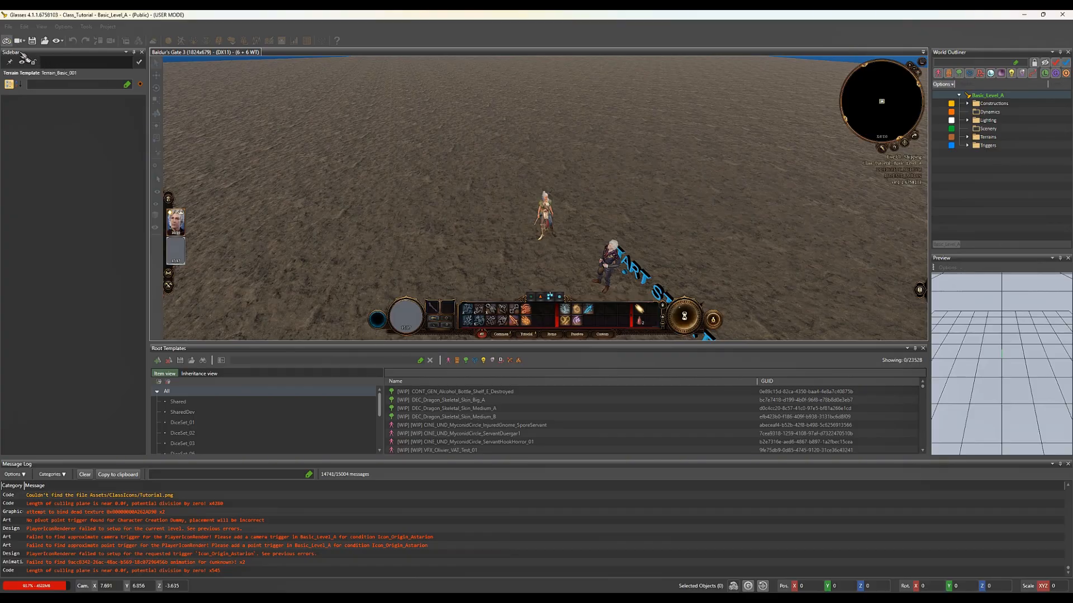
pyautogui.click(3, 43)
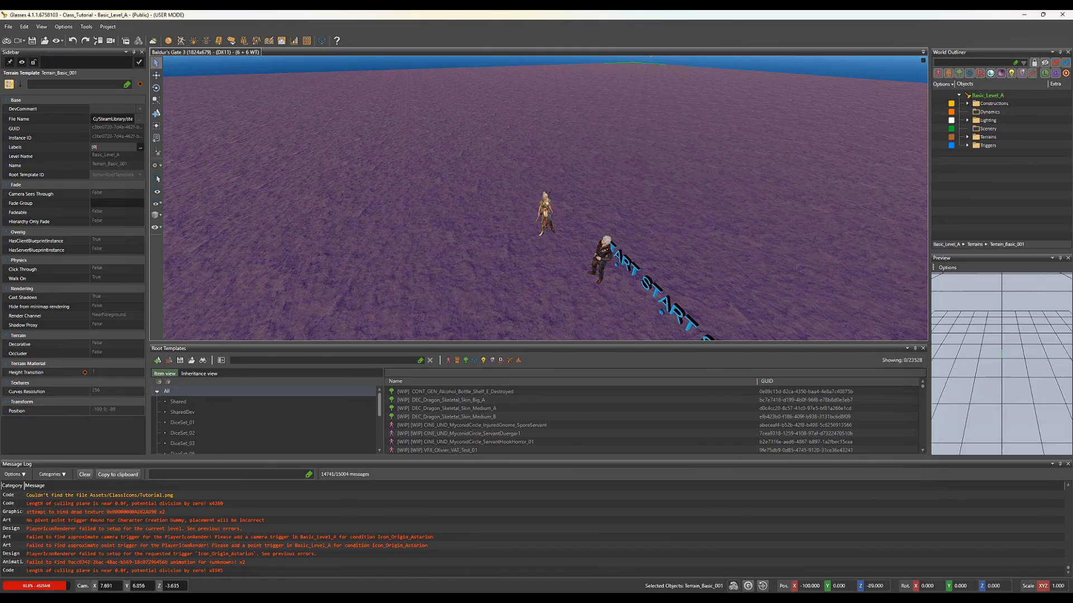
# In the Class_Tutorial Progressions, set SubClasses of the level 3 Tutorial row to TutorialSubclass and save
pyautogui.moveTo(741, 597)
pyautogui.click(783, 555)
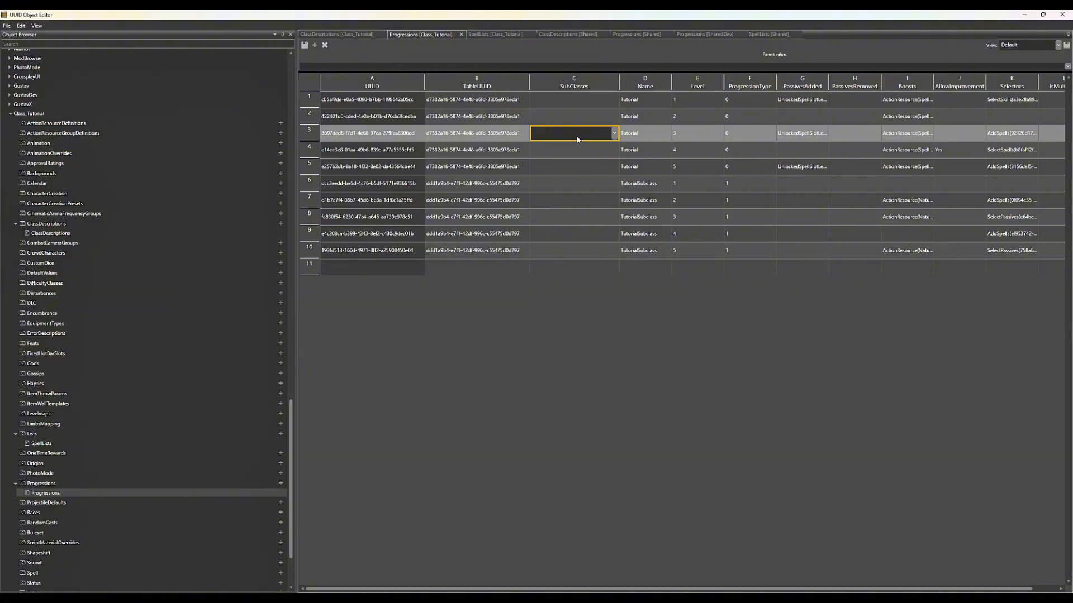
pyautogui.click(613, 134)
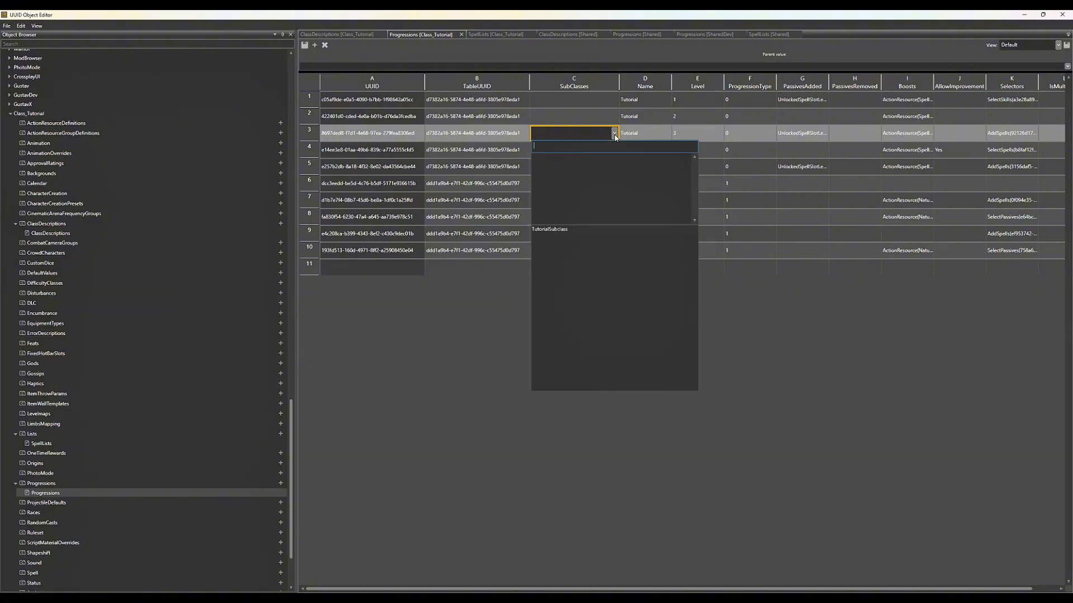
pyautogui.click(579, 235)
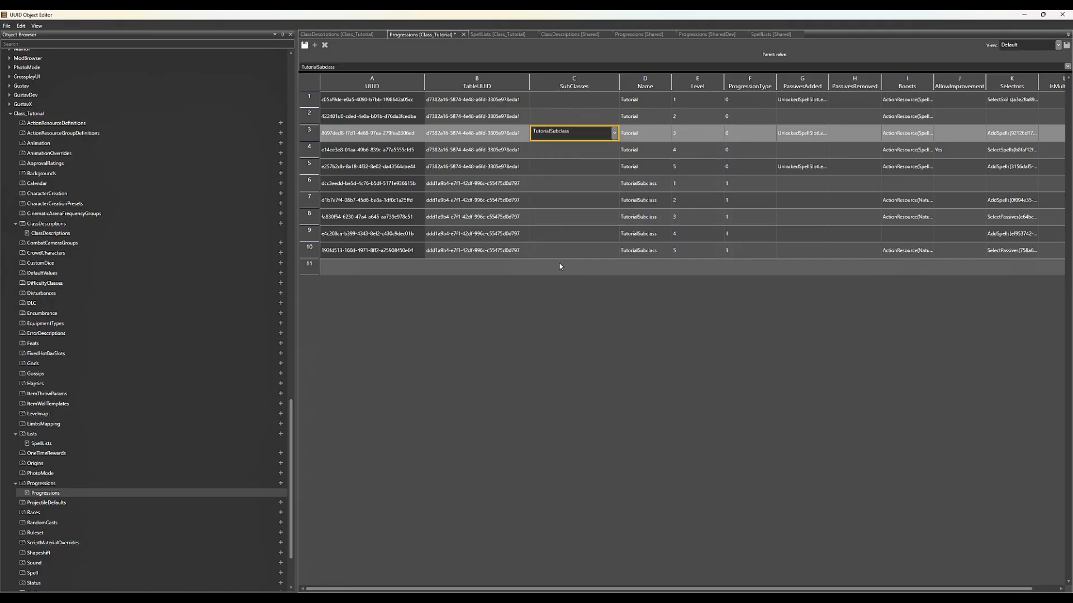
pyautogui.click(579, 150)
pyautogui.doubleClick(600, 134)
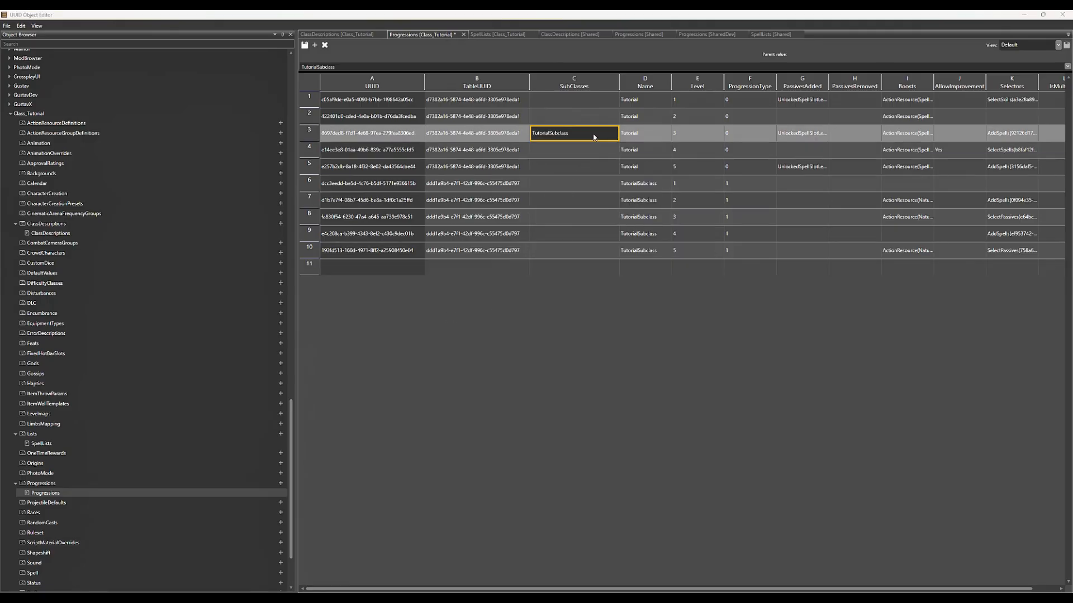
pyautogui.click(305, 45)
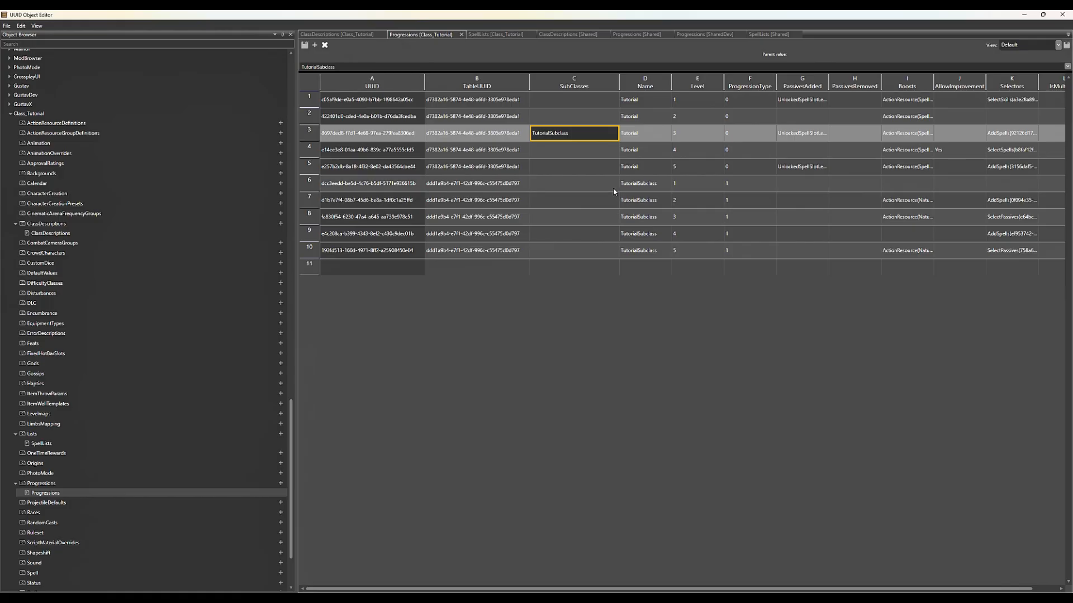
# Return to the level, restart game mode and run the levelup console command
pyautogui.click(1023, 15)
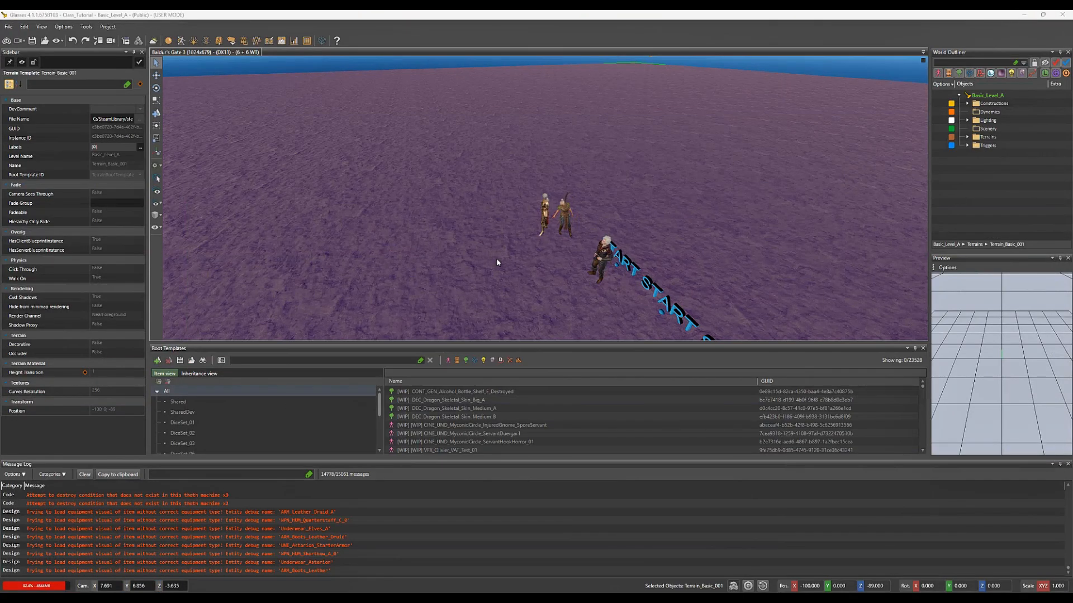
pyautogui.click(6, 41)
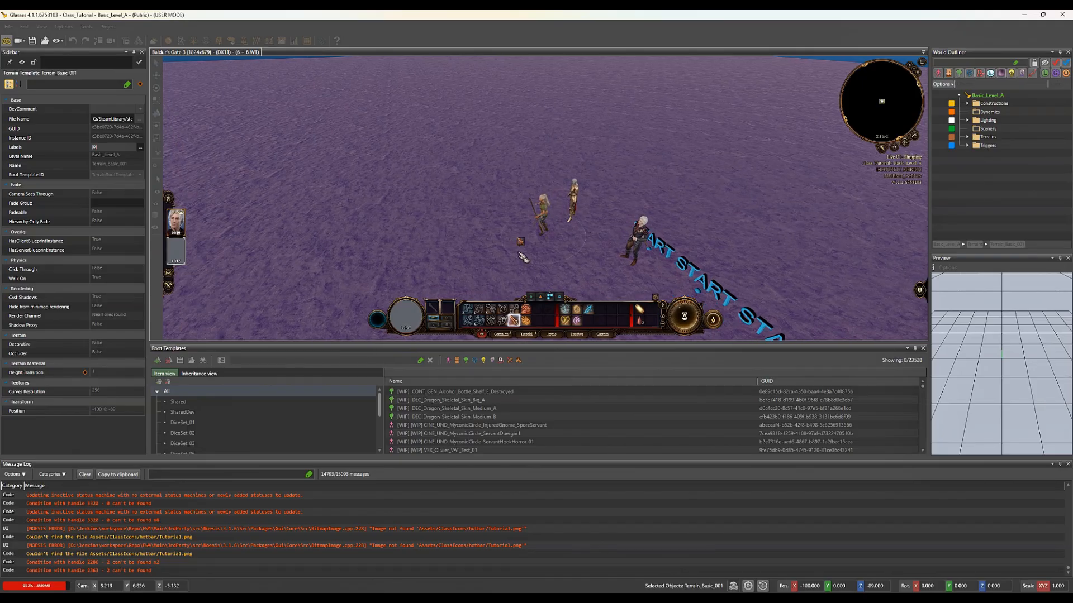
pyautogui.press('F11')
pyautogui.write('levelup')
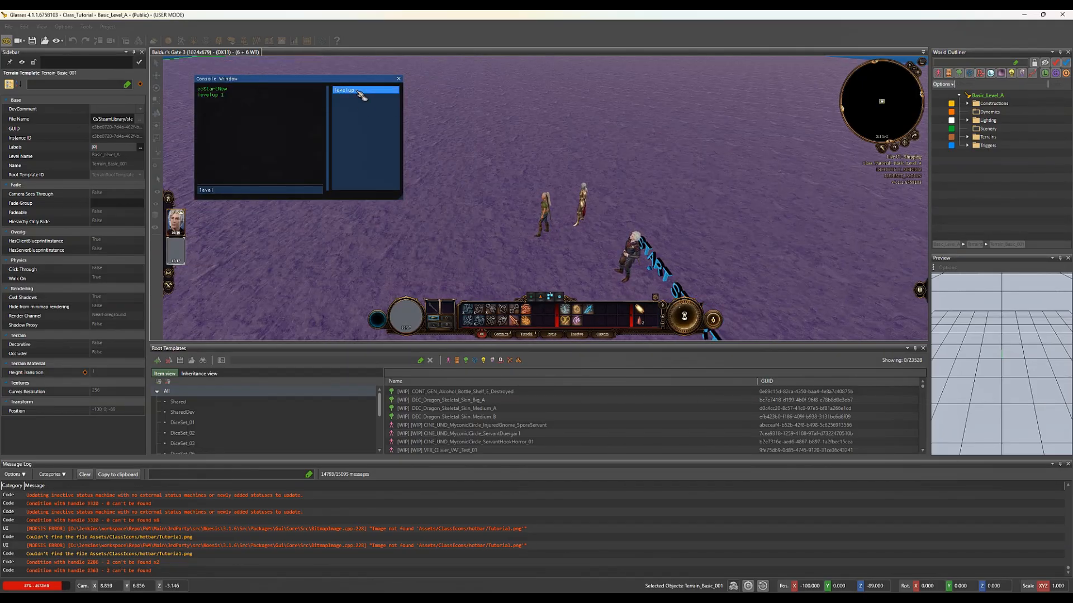
pyautogui.press('Return')
pyautogui.press('F11')
# Open the character's level 3 level-up and inspect the subclass choice
pyautogui.click(411, 335)
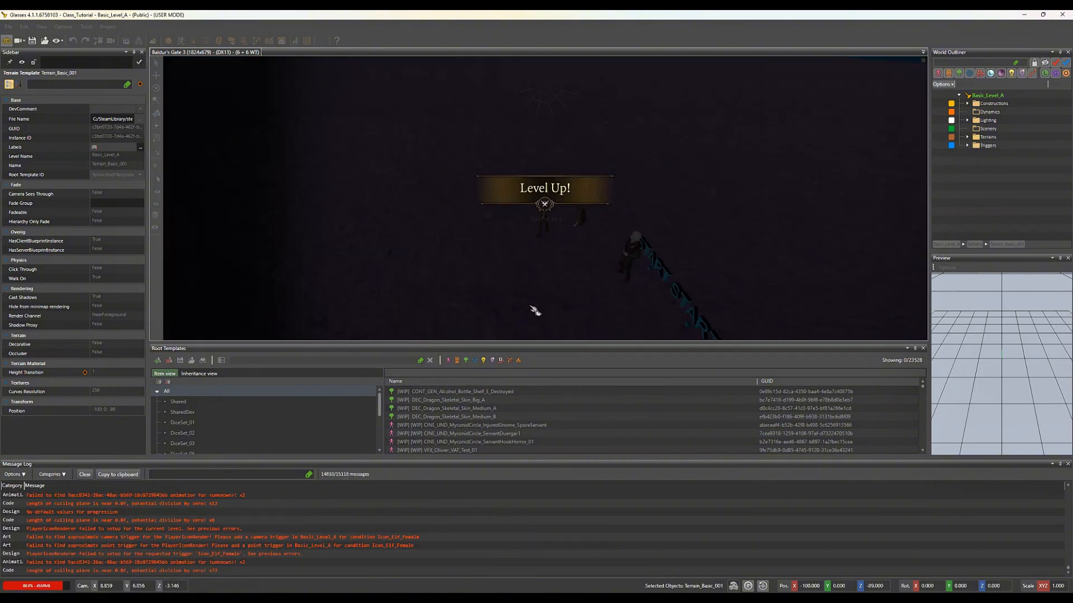
pyautogui.click(559, 302)
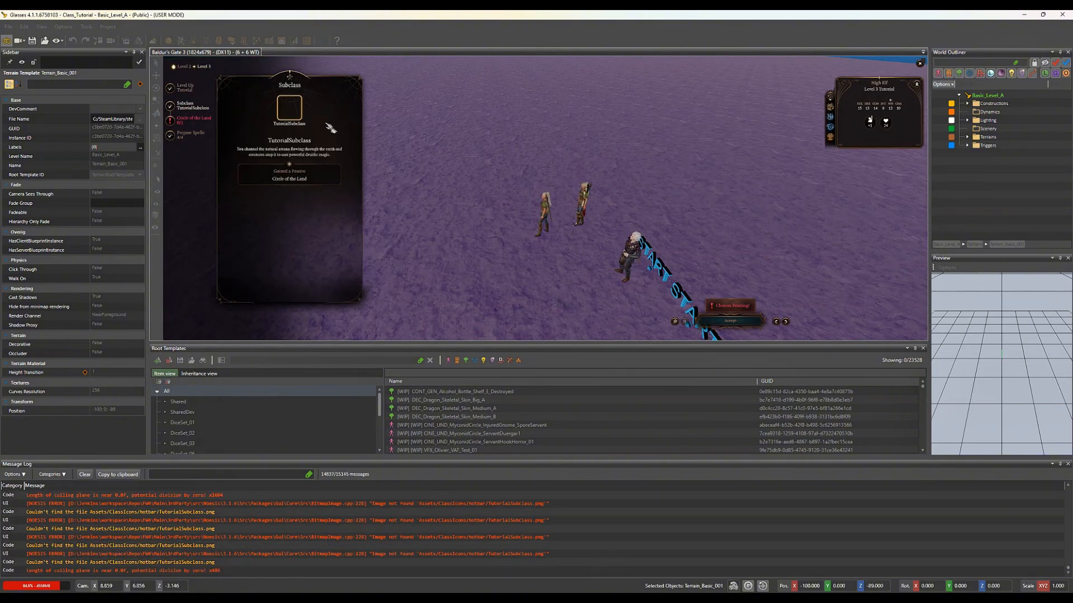
# Choose an option for the pending Circle of the Land selection and accept the level 3 level-up
pyautogui.click(193, 118)
pyautogui.click(282, 116)
pyautogui.click(727, 323)
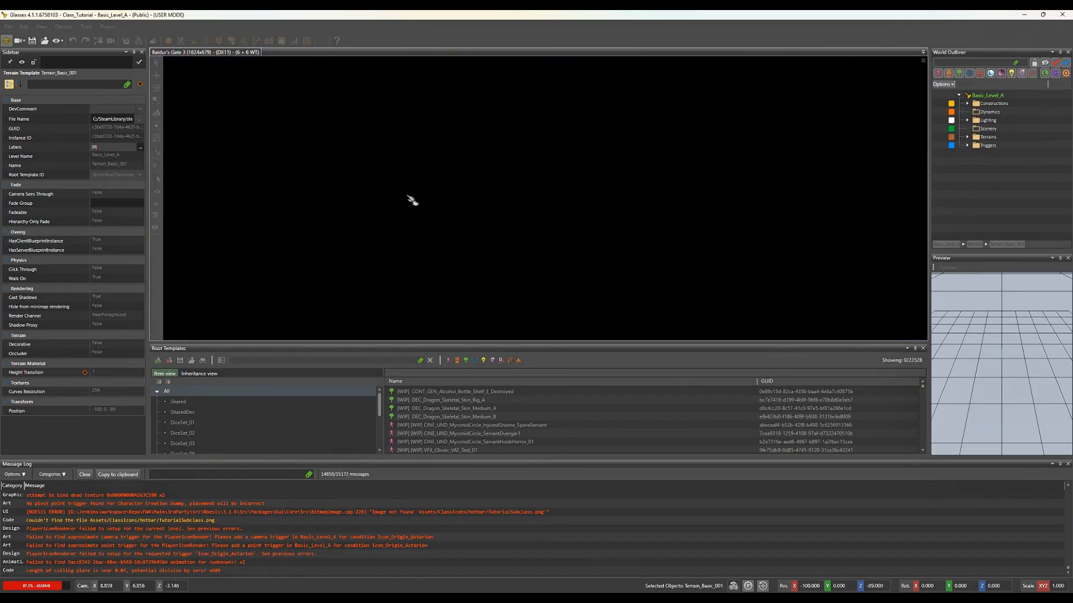
# Leave game mode and reload the Basic_Level_A level
pyautogui.click(6, 42)
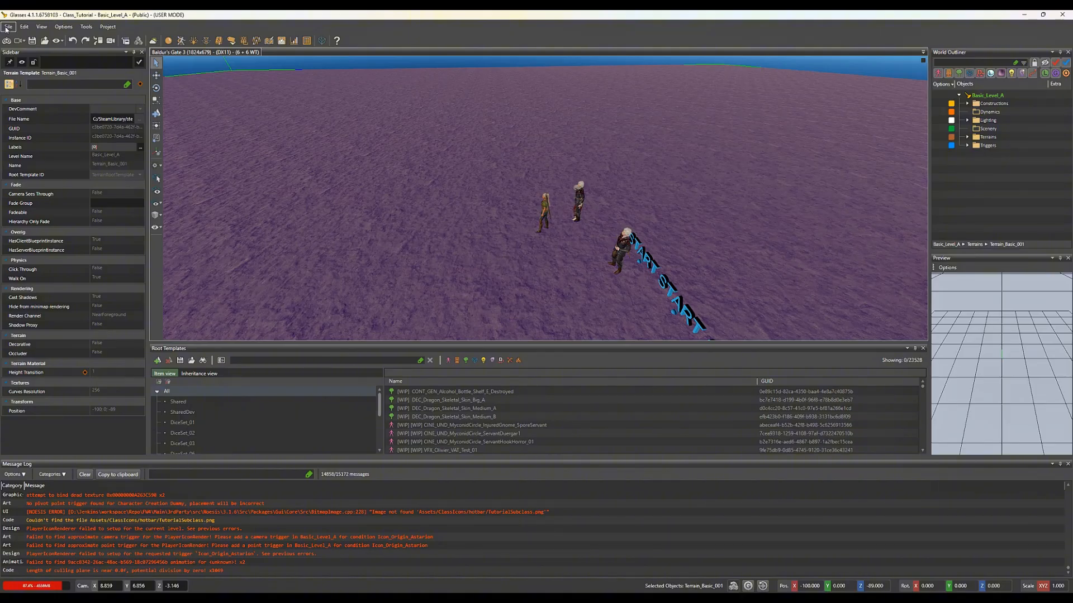
pyautogui.click(8, 27)
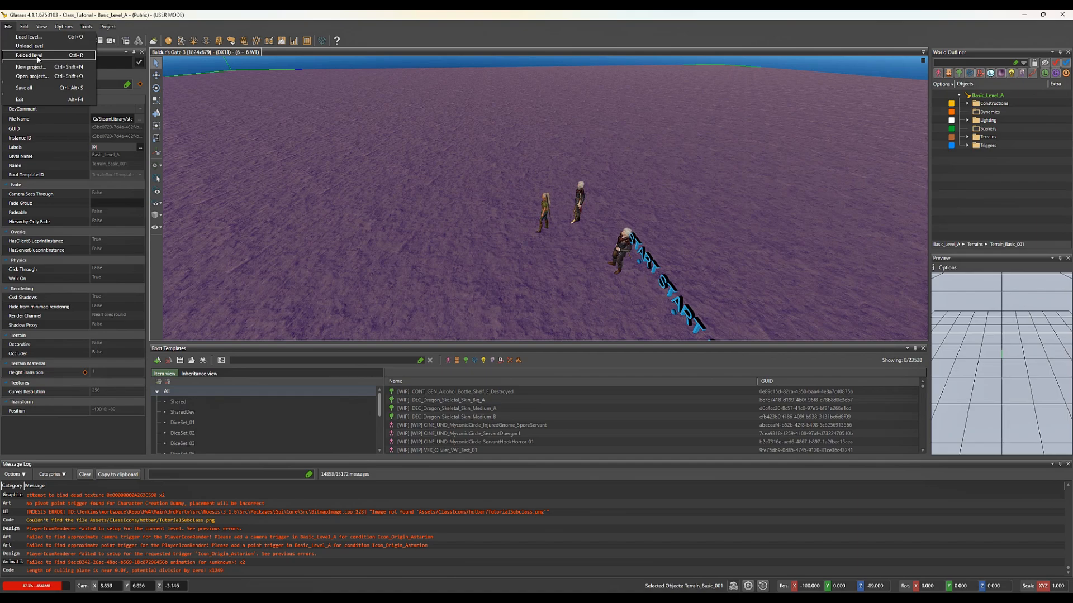
pyautogui.click(36, 56)
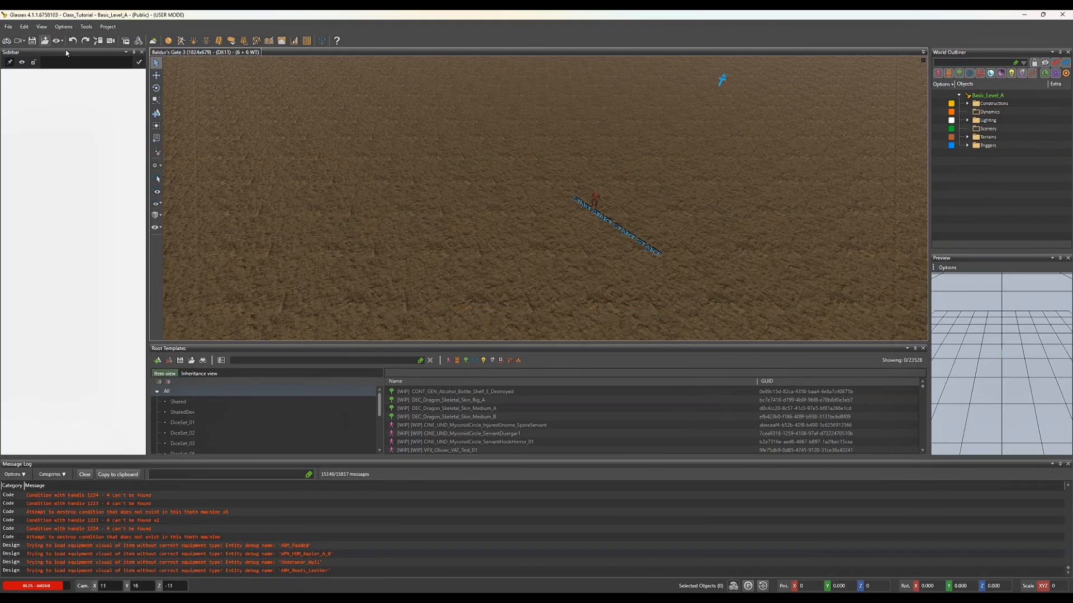
# Examine the SelectAbilityBonus entry in the Selectors of the level 1 Tutorial row in Class_Tutorial's Progressions, and close the UUID Object Editor
pyautogui.click(306, 42)
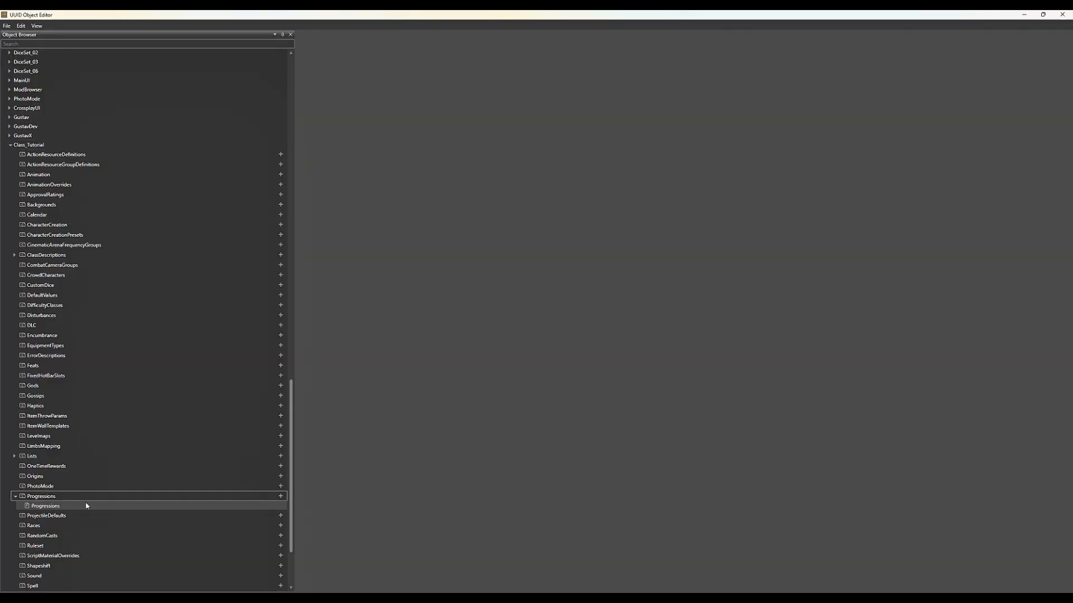
pyautogui.doubleClick(86, 506)
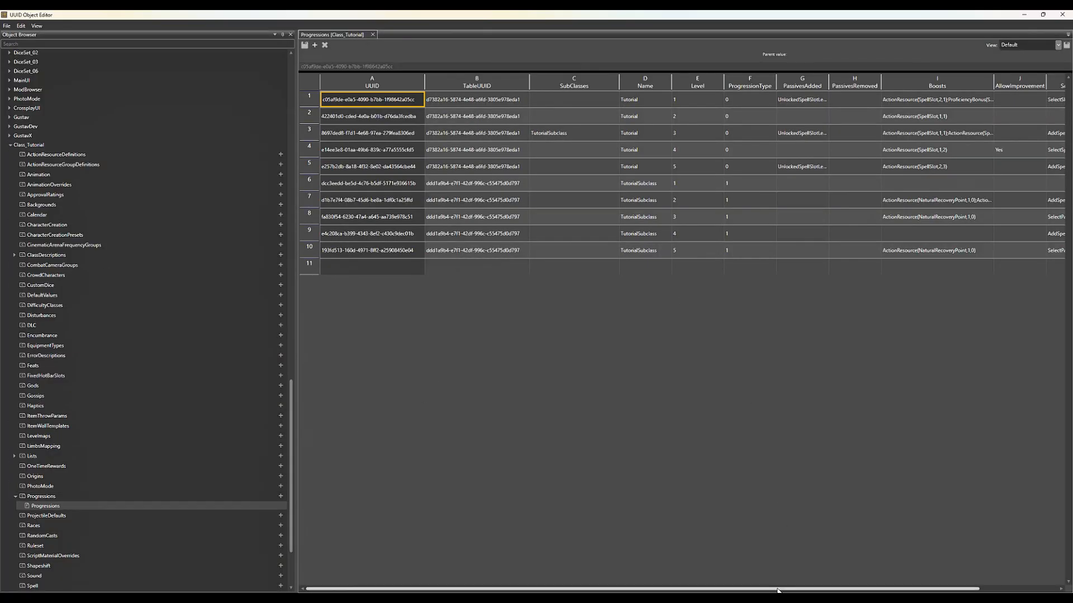
pyautogui.moveTo(775, 591); pyautogui.dragTo(854, 591)
pyautogui.click(981, 100)
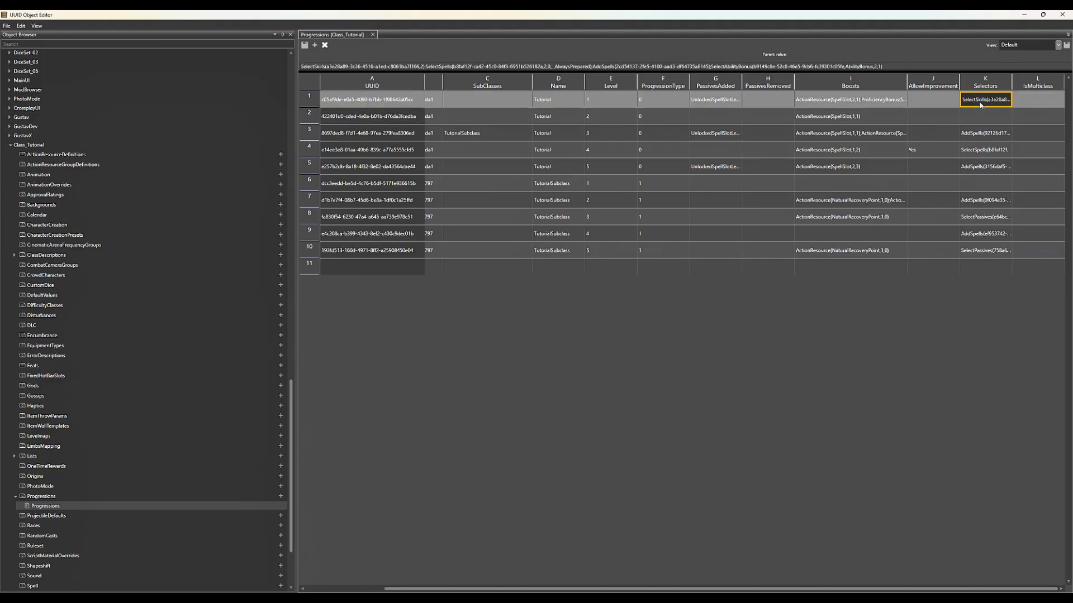
pyautogui.tripleClick(898, 66)
pyautogui.click(912, 66)
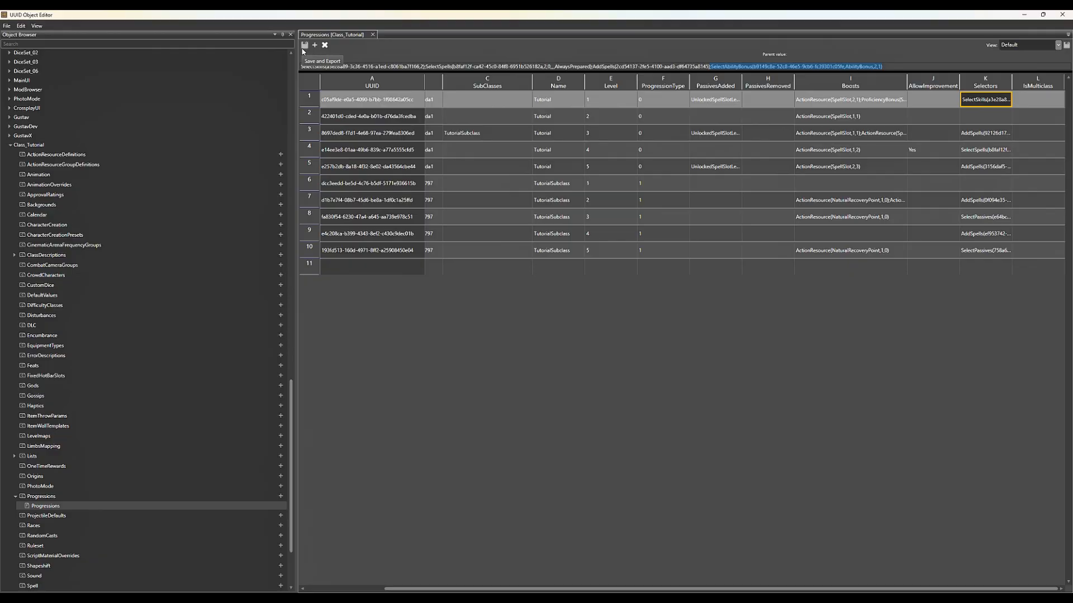
pyautogui.click(1063, 15)
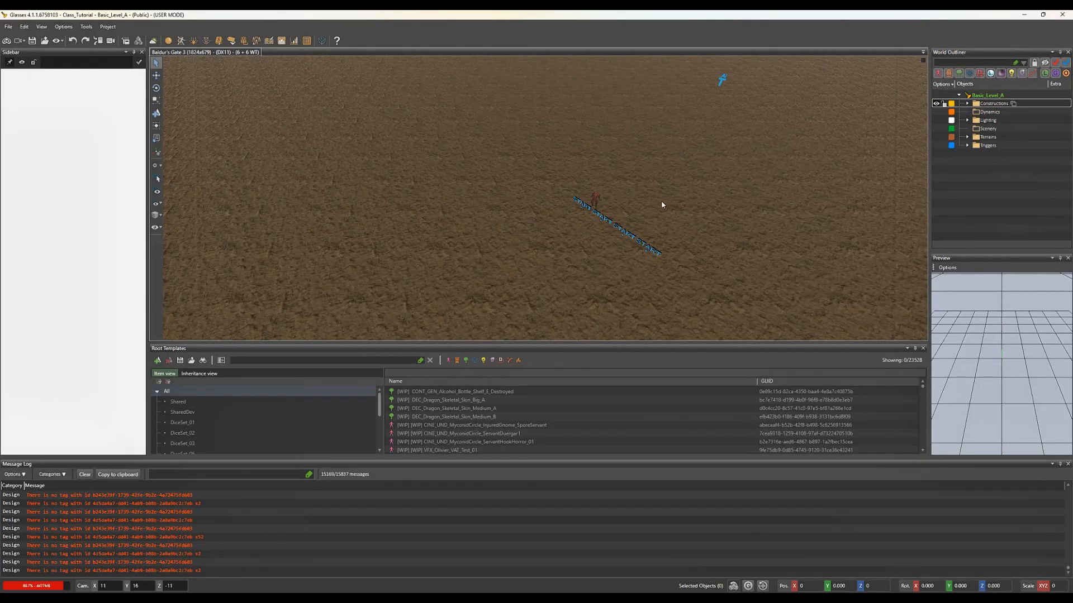